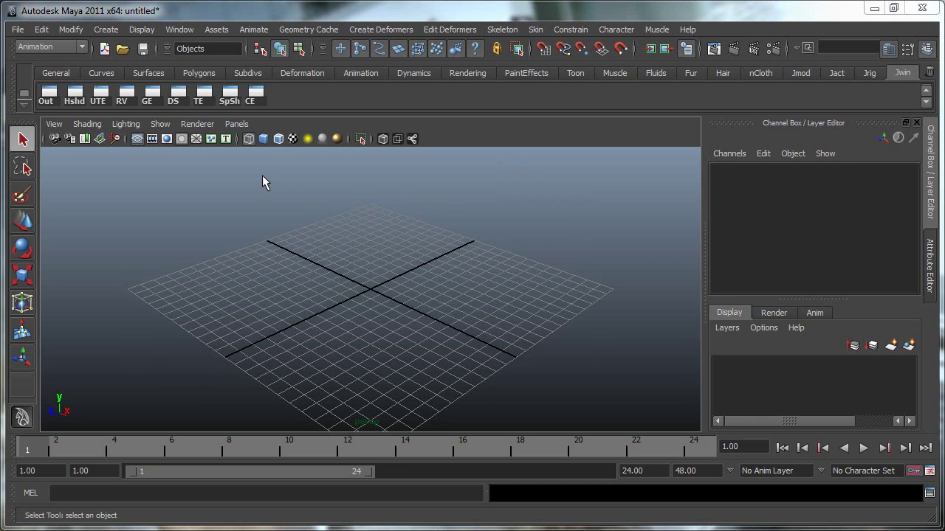
# Open the Hypershade window and move it toward the lower part of the viewport
pyautogui.keyDown('alt'); pyautogui.moveTo(290, 284); pyautogui.dragTo(321, 266); pyautogui.keyUp('alt')
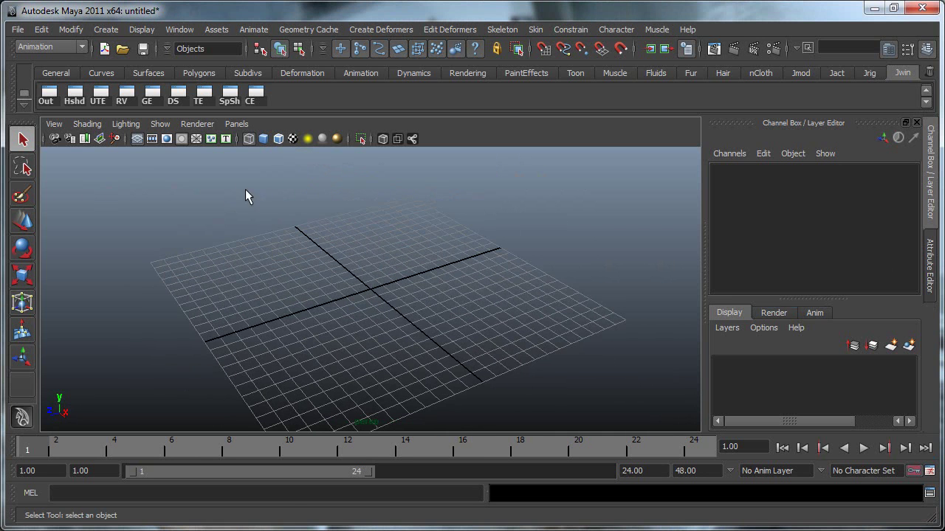
pyautogui.click(184, 31)
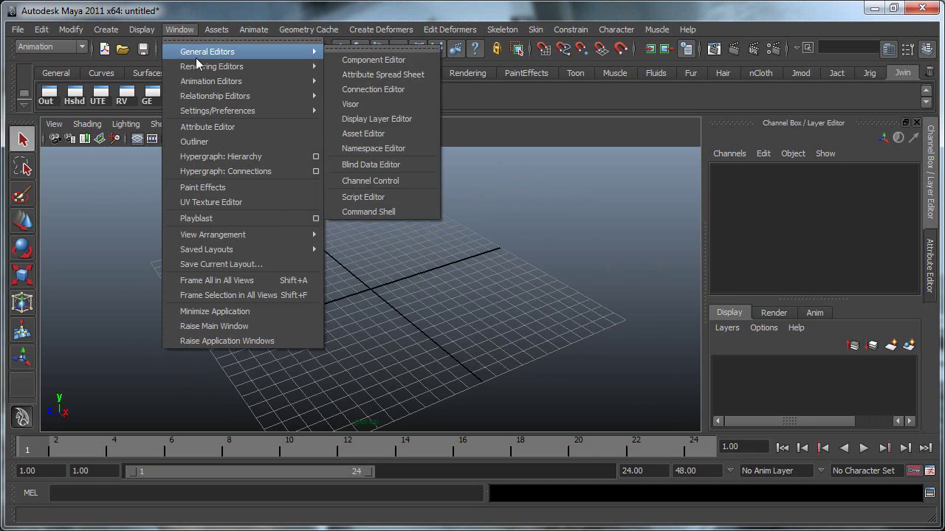
pyautogui.moveTo(195, 69)
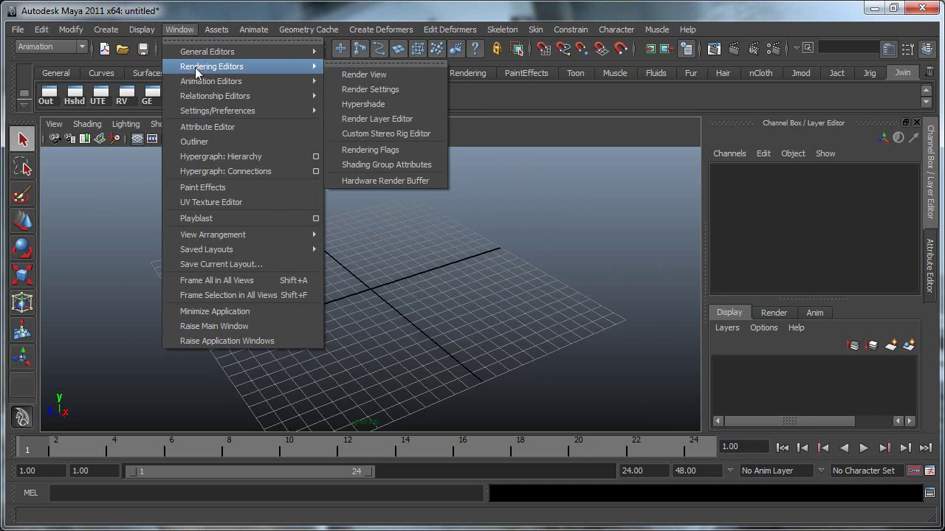
pyautogui.click(373, 105)
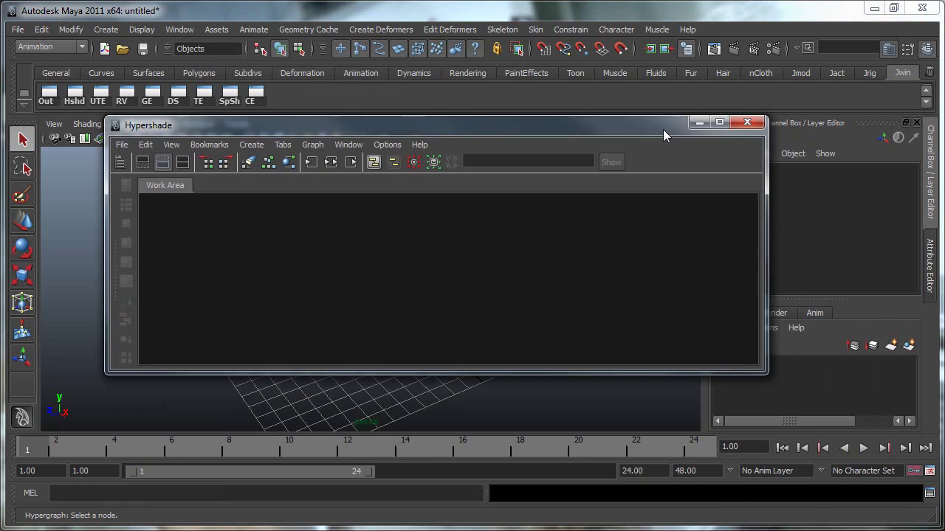
pyautogui.moveTo(663, 129); pyautogui.dragTo(812, 164)
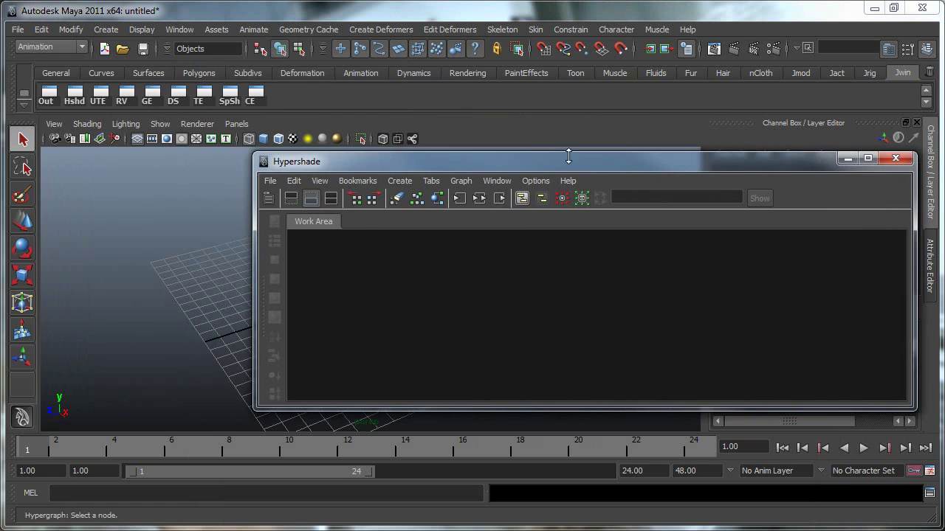
pyautogui.click(236, 123)
pyautogui.moveTo(297, 202)
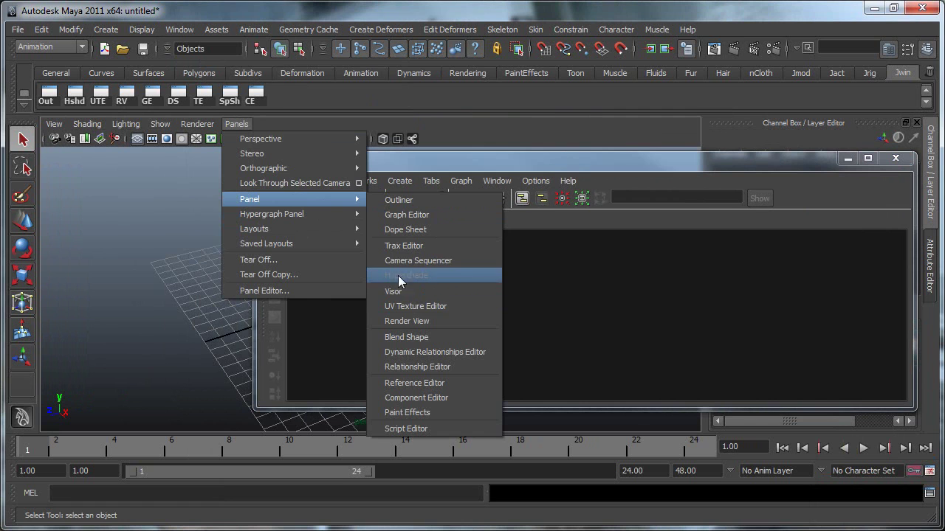
pyautogui.click(628, 164)
# Reposition and enlarge the Hypershade window, and expand its collapsed Create panel beside the Work Area
pyautogui.moveTo(627, 166); pyautogui.dragTo(619, 213)
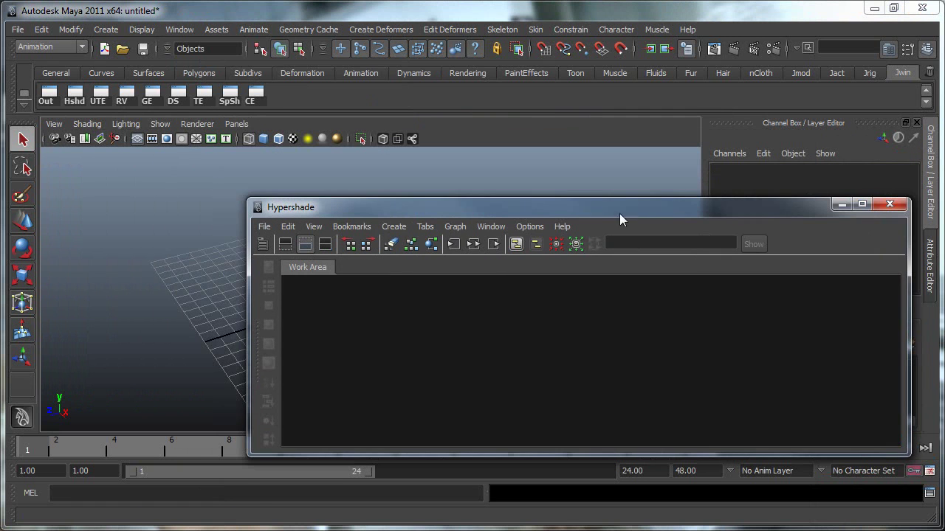
pyautogui.moveTo(463, 211); pyautogui.dragTo(261, 111)
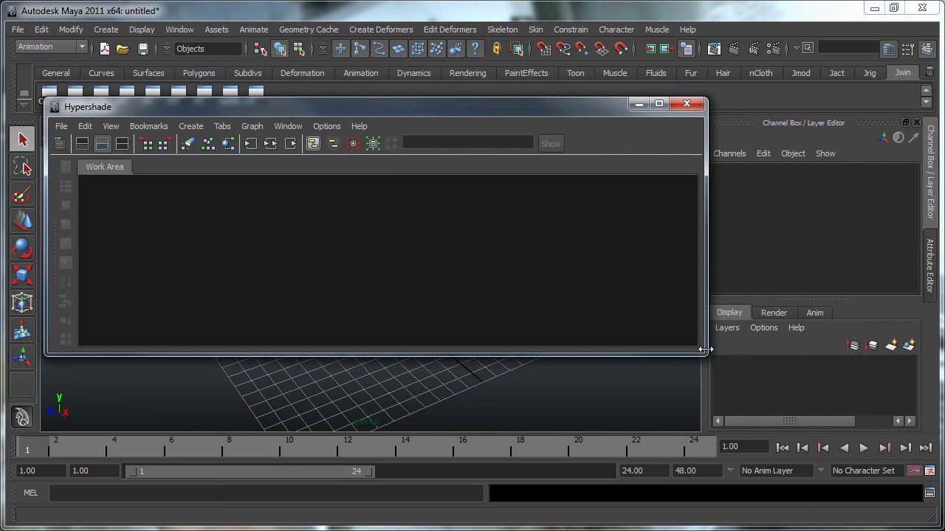
pyautogui.moveTo(705, 355); pyautogui.dragTo(762, 426)
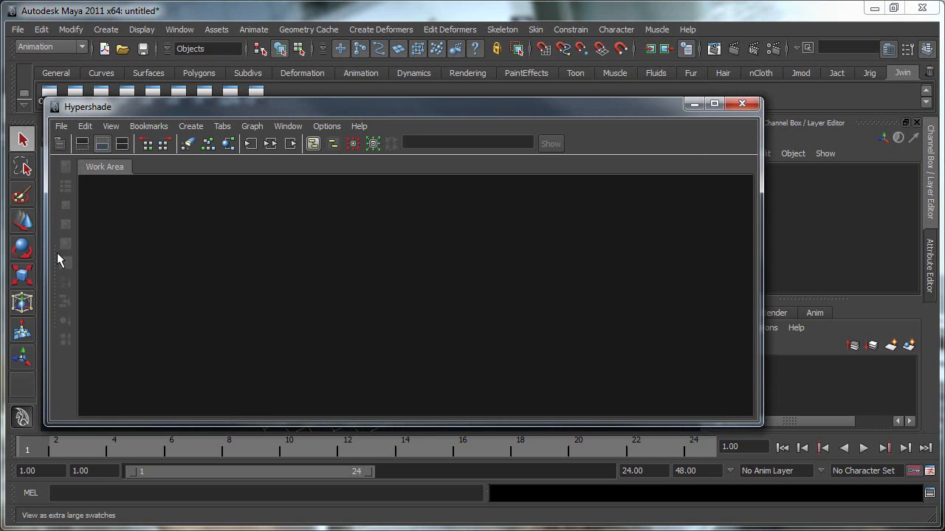
pyautogui.moveTo(53, 253); pyautogui.dragTo(293, 264)
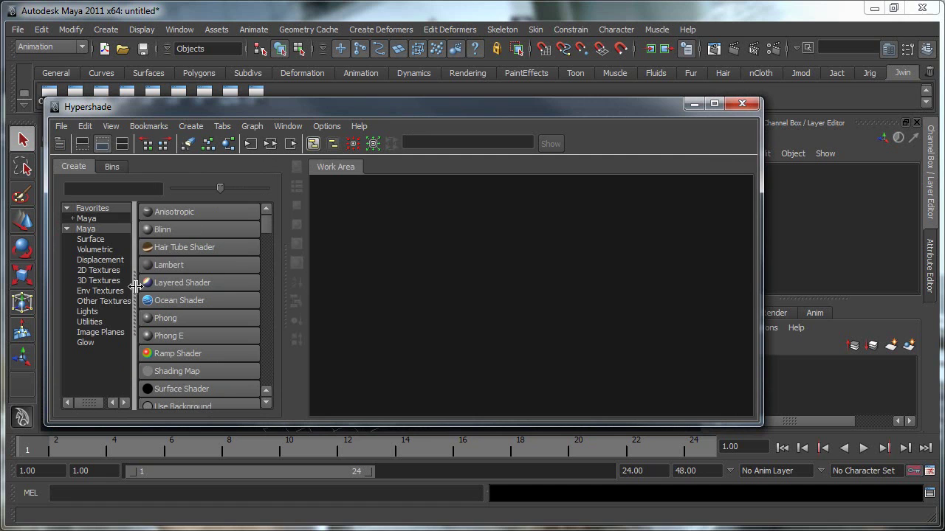
# Try the single-pane Hypershade layouts and settle on the one showing both the material tabs and the Work Area
pyautogui.click(83, 142)
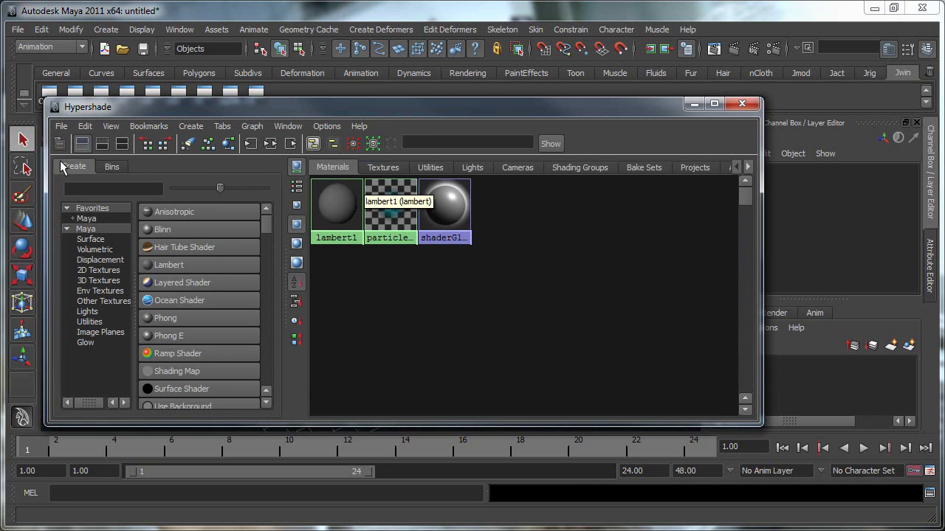
pyautogui.click(103, 145)
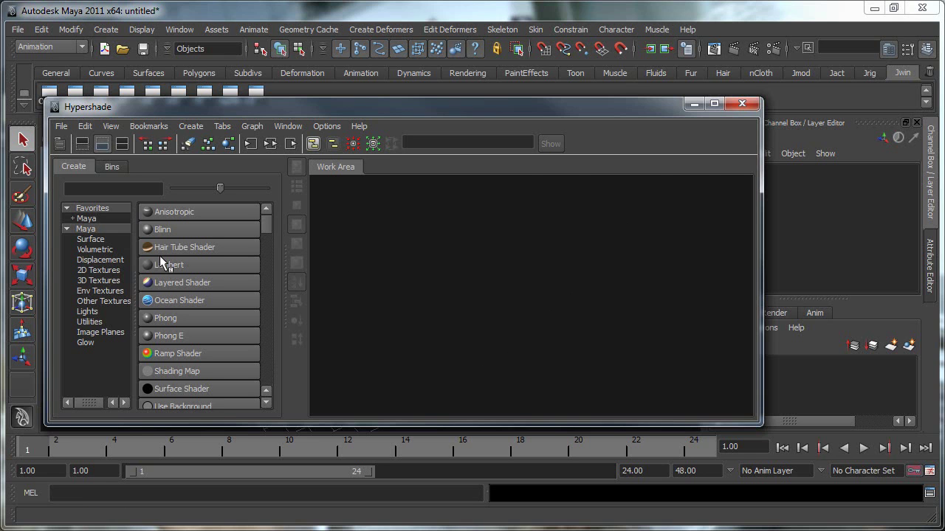
pyautogui.click(123, 145)
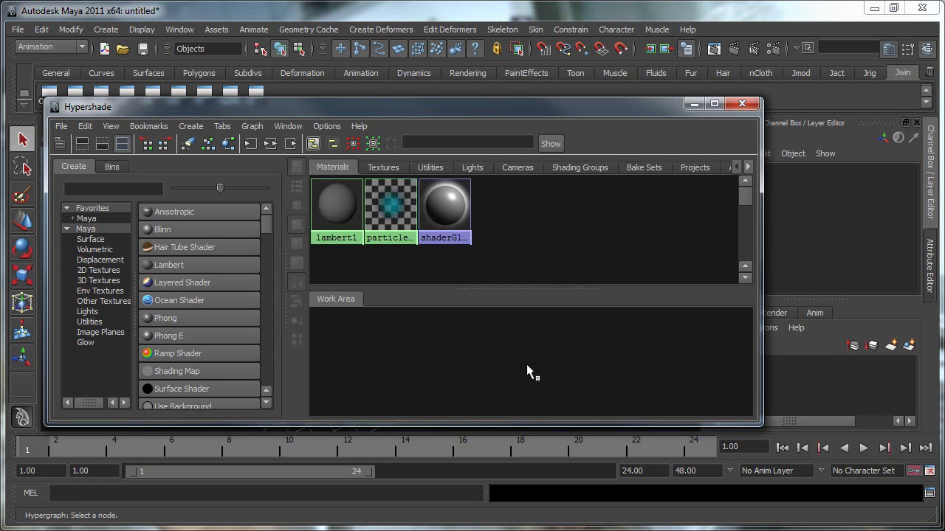
pyautogui.moveTo(534, 108); pyautogui.dragTo(539, 116)
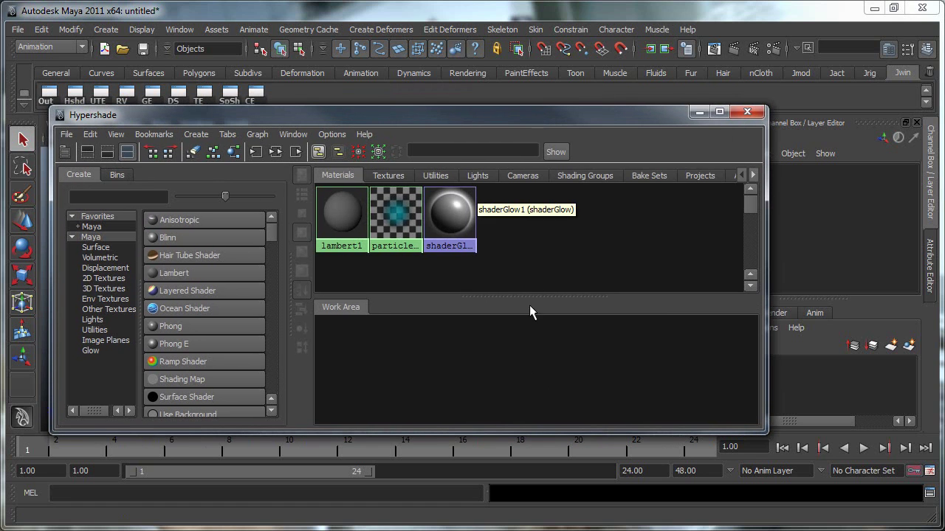
# Examine the scene's default materials lambert1, particleCloud1 and shaderGlow1
pyautogui.click(359, 276)
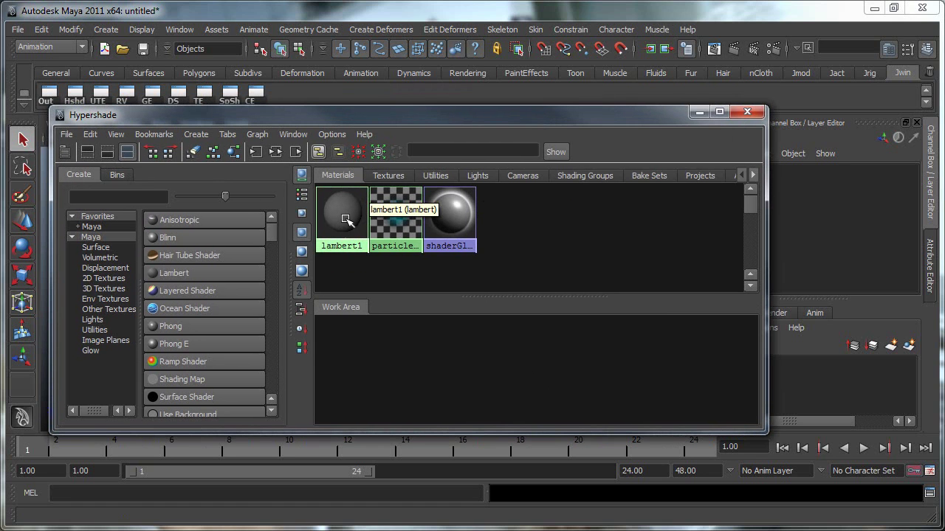
pyautogui.click(399, 249)
pyautogui.click(470, 216)
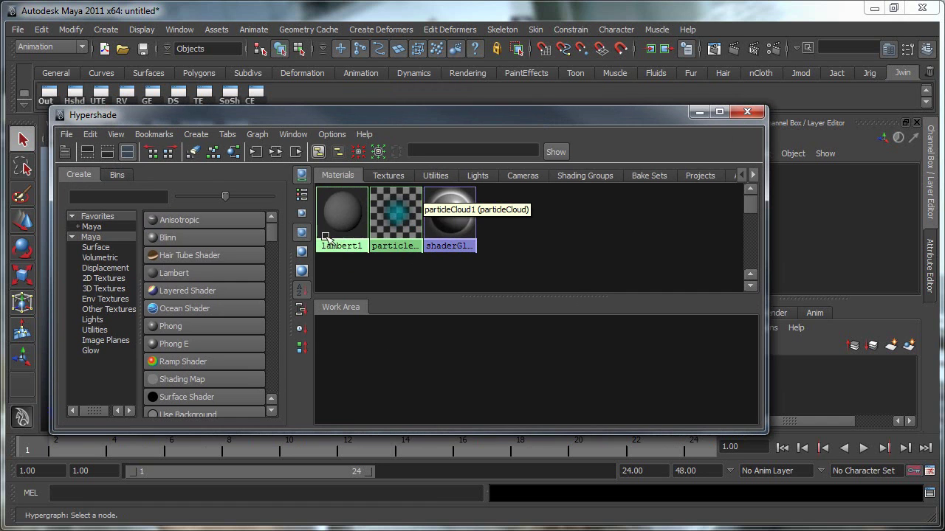
# Move Hypershade aside, create a large polygon sphere at the grid's centre and display it smooth-shaded
pyautogui.moveTo(452, 117); pyautogui.dragTo(944, 151)
pyautogui.click(199, 73)
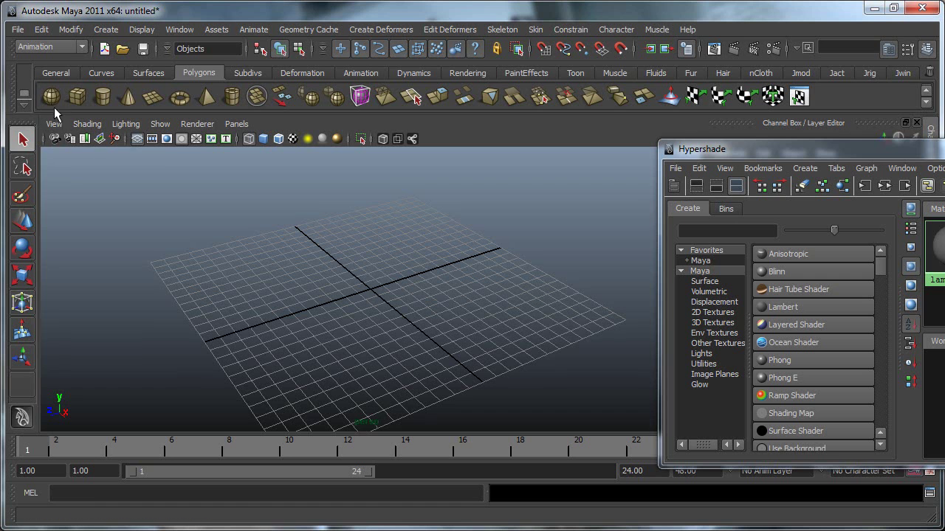
pyautogui.moveTo(340, 300)
pyautogui.mouseDown()
pyautogui.moveTo(395, 316)
pyautogui.moveTo(436, 308)
pyautogui.mouseUp()
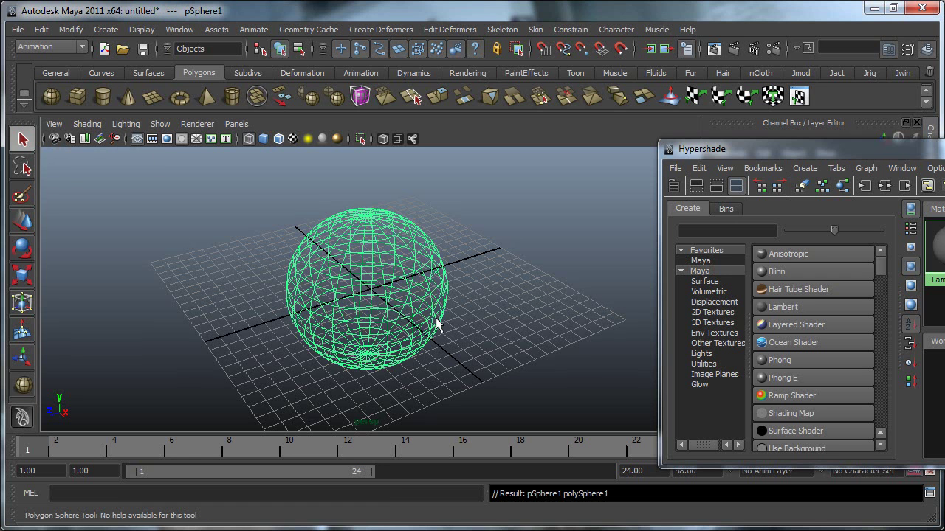
pyautogui.press('5')
pyautogui.click(468, 289)
pyautogui.click(383, 275)
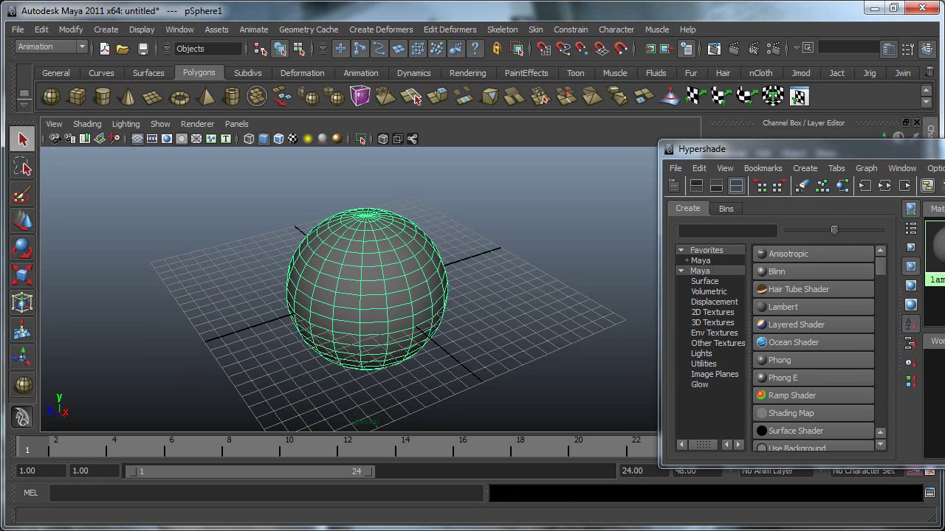
# Assign a new Anisotropic material to the sphere and move Hypershade clear of the Attribute Editor
pyautogui.moveTo(937, 151); pyautogui.dragTo(852, 146)
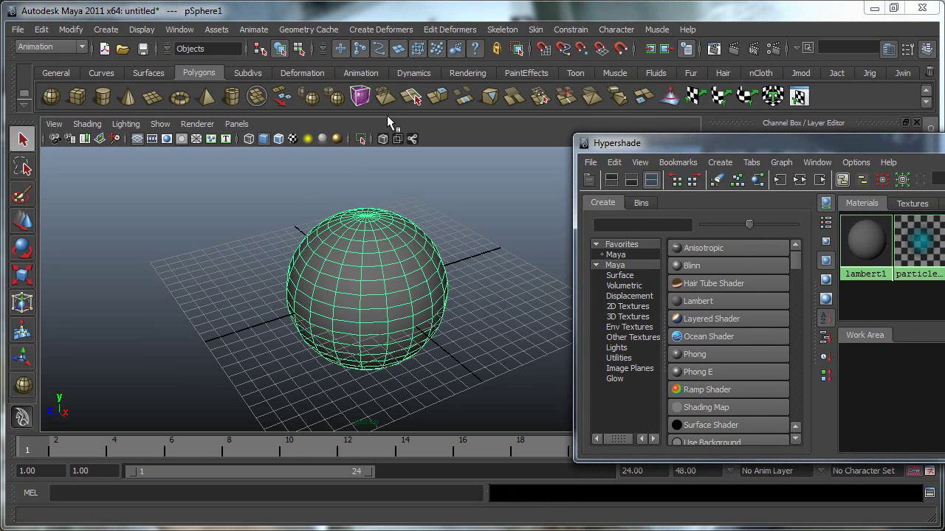
pyautogui.click(468, 72)
pyautogui.click(256, 96)
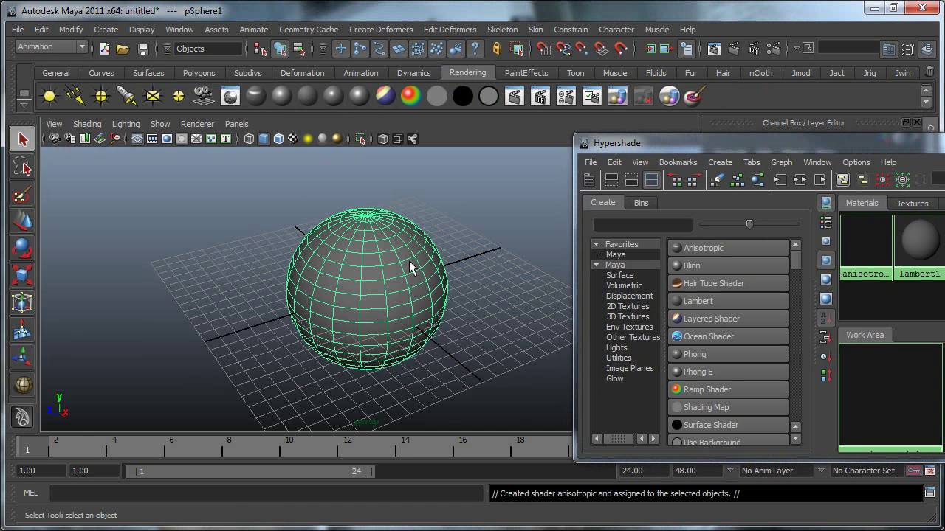
pyautogui.scroll(-2, 409, 268)
pyautogui.keyDown('alt'); pyautogui.moveTo(333, 270); pyautogui.dragTo(203, 267, button='middle'); pyautogui.keyUp('alt')
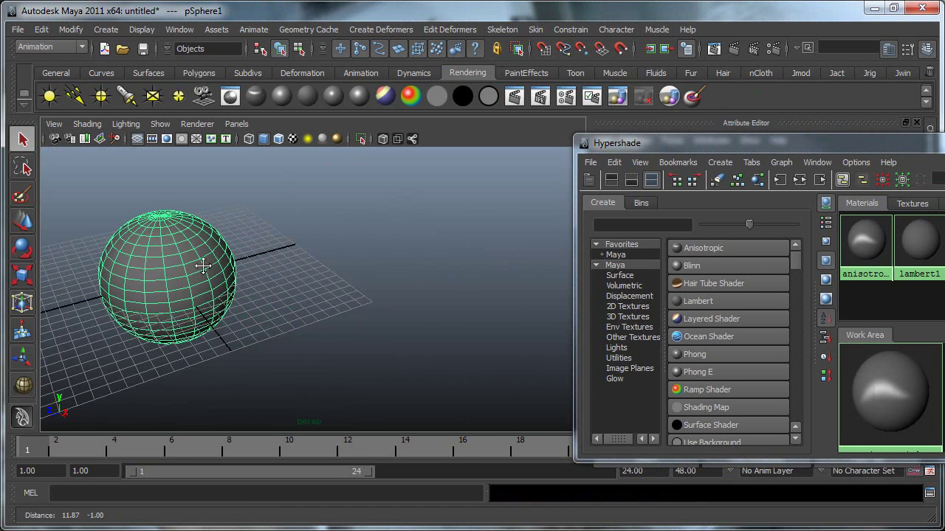
pyautogui.moveTo(621, 142); pyautogui.dragTo(161, 324)
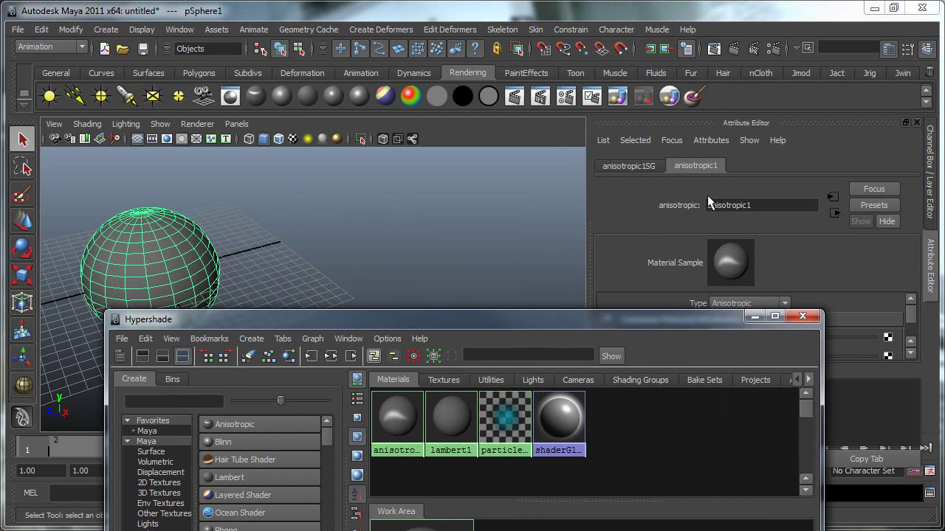
# Examine Hypershade's textures, utilities, lights, cameras and shading groups, and return to the materials
pyautogui.moveTo(505, 319); pyautogui.dragTo(683, 86)
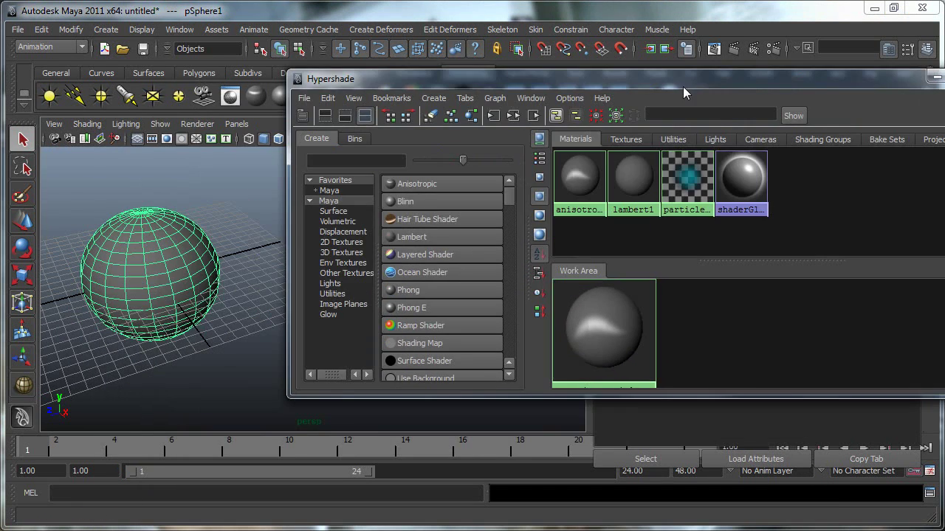
pyautogui.click(624, 142)
pyautogui.click(668, 138)
pyautogui.click(710, 138)
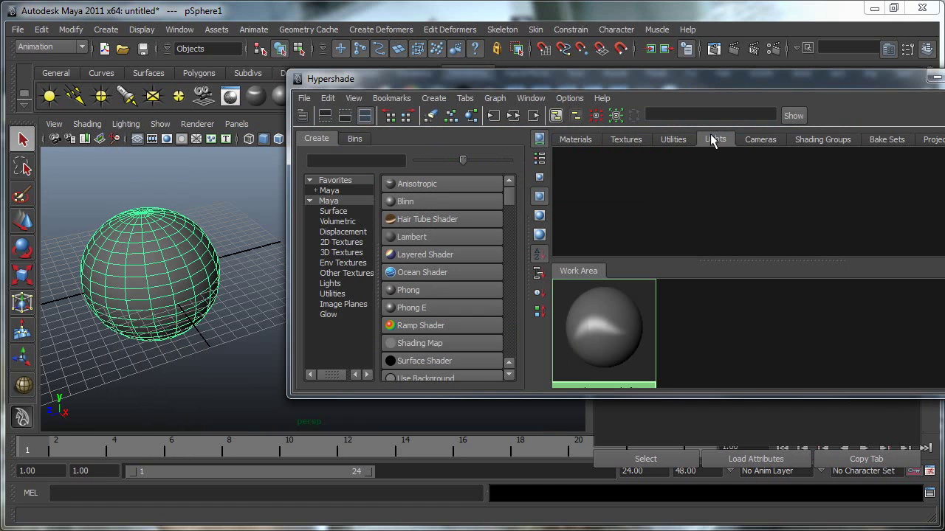
pyautogui.click(761, 143)
pyautogui.click(810, 142)
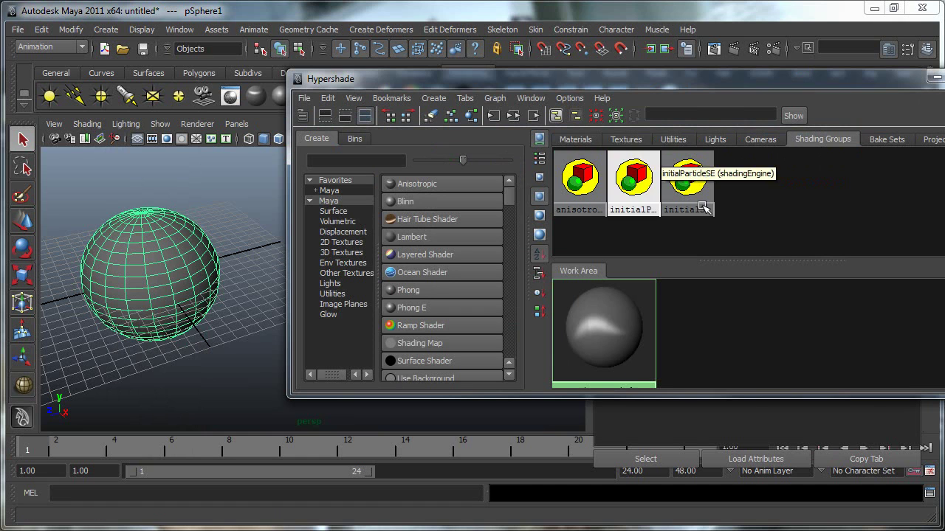
pyautogui.click(575, 139)
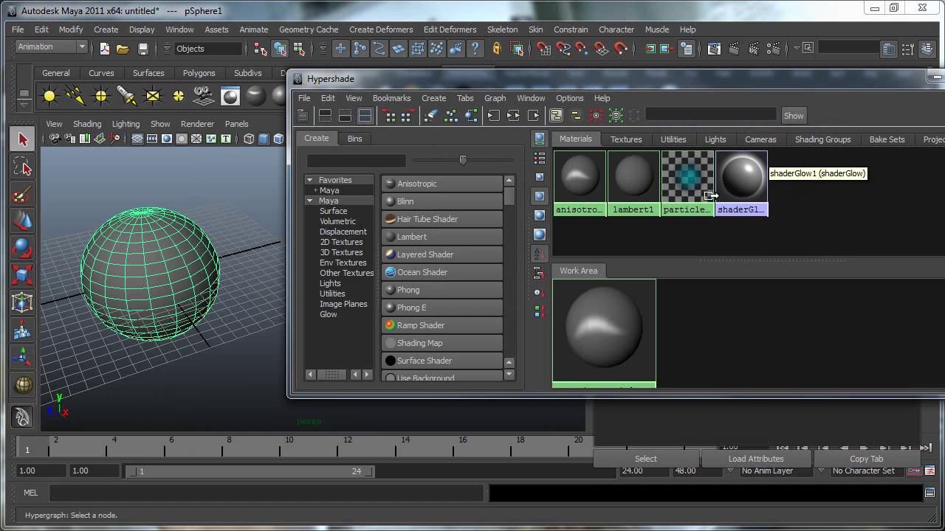
pyautogui.click(819, 140)
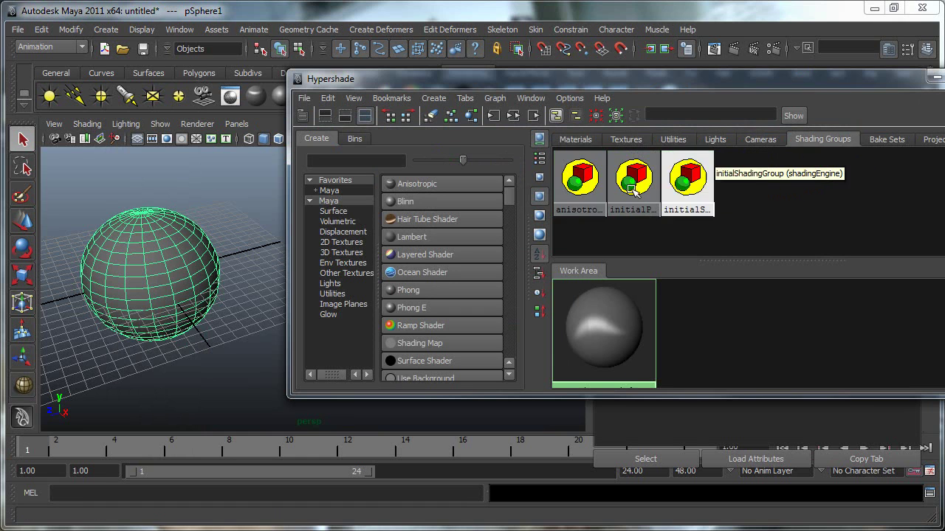
pyautogui.click(761, 140)
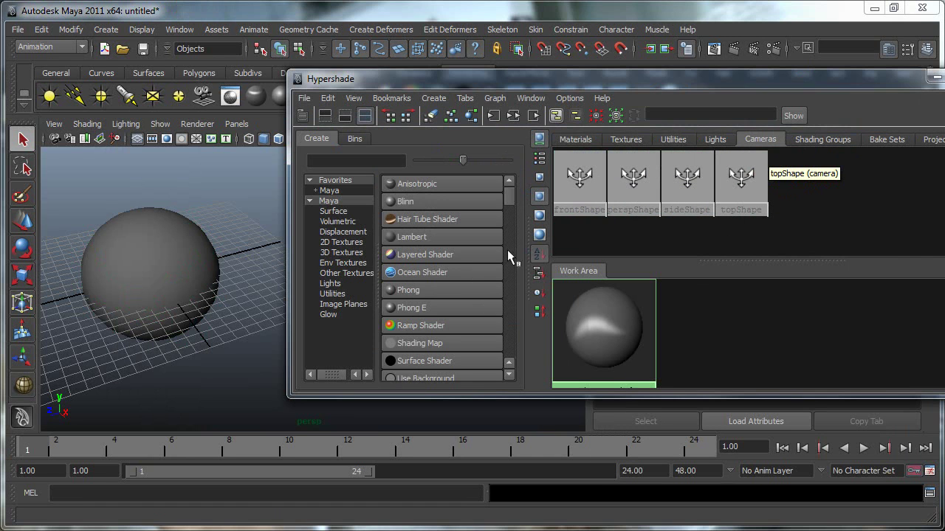
pyautogui.keyDown('alt'); pyautogui.moveTo(110, 255); pyautogui.dragTo(208, 276); pyautogui.keyUp('alt')
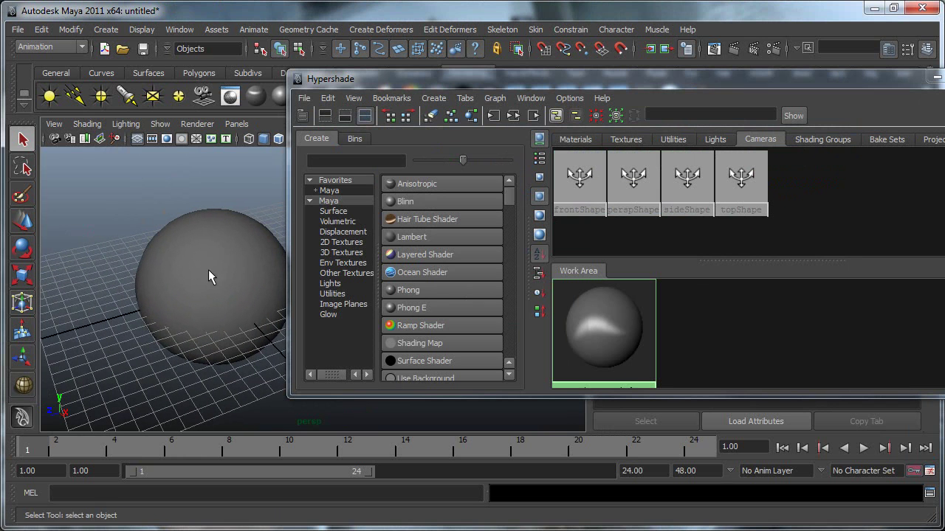
pyautogui.click(714, 140)
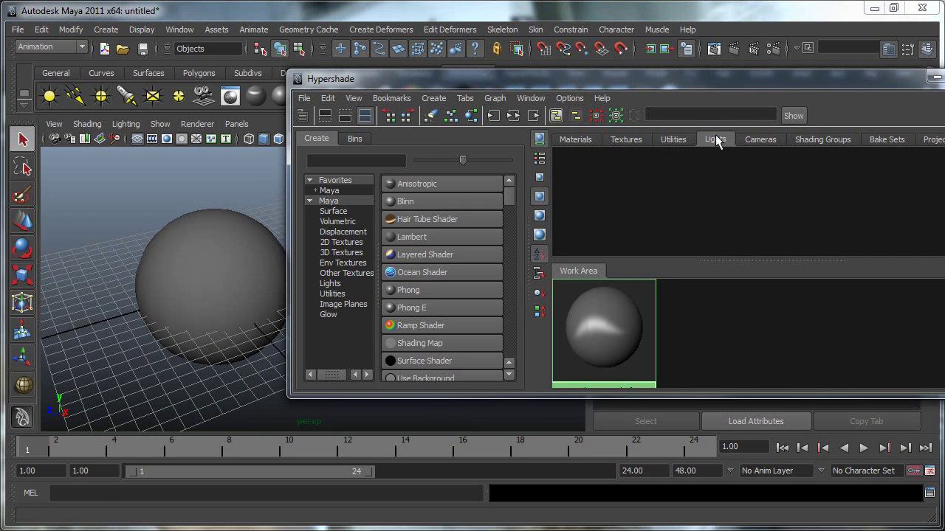
pyautogui.click(577, 139)
# Arrange the sphere view and enlarge the Hypershade window beside it so the whole anisotropic1 node fits in the Work Area
pyautogui.keyDown('alt'); pyautogui.moveTo(250, 252); pyautogui.dragTo(218, 255); pyautogui.keyUp('alt')
pyautogui.keyDown('alt'); pyautogui.moveTo(220, 252); pyautogui.dragTo(258, 261, button='right'); pyautogui.keyUp('alt')
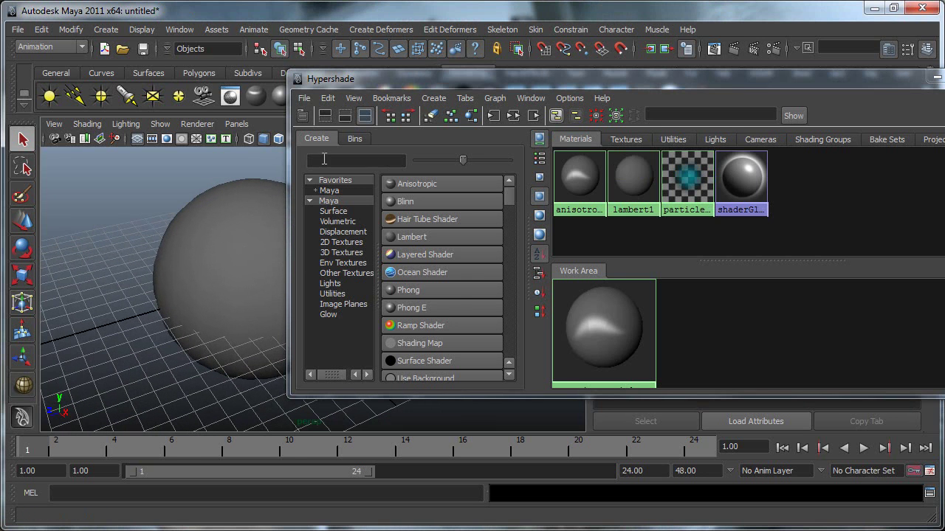
pyautogui.moveTo(289, 181); pyautogui.dragTo(458, 181)
pyautogui.moveTo(636, 87); pyautogui.dragTo(518, 109)
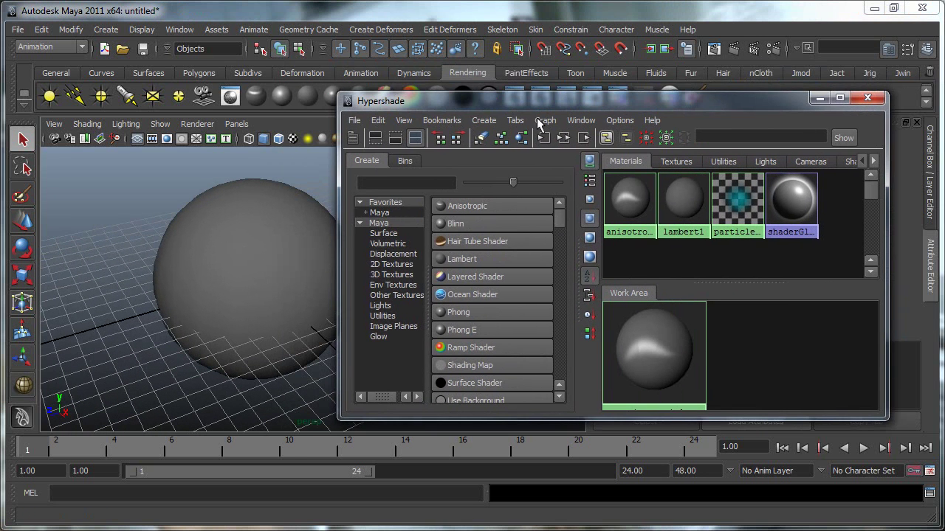
pyautogui.moveTo(642, 107); pyautogui.dragTo(590, 60)
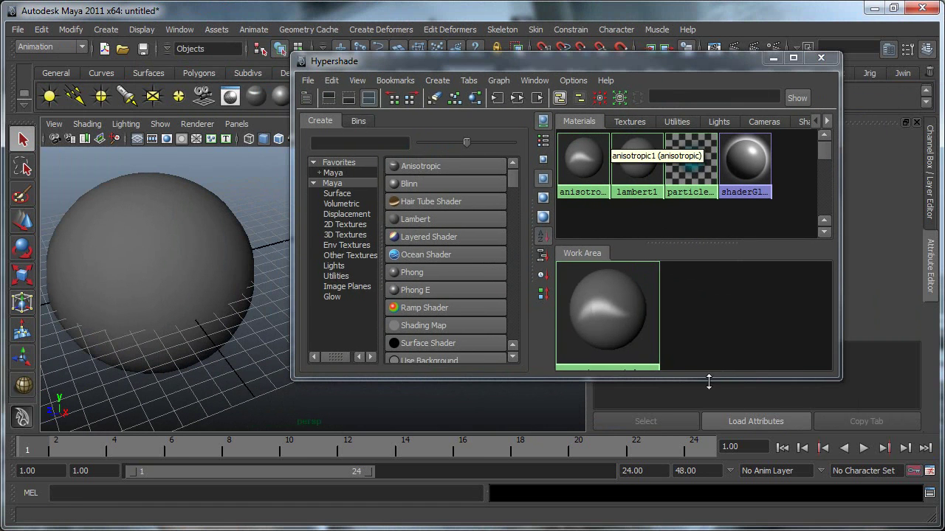
pyautogui.moveTo(839, 377); pyautogui.dragTo(899, 479)
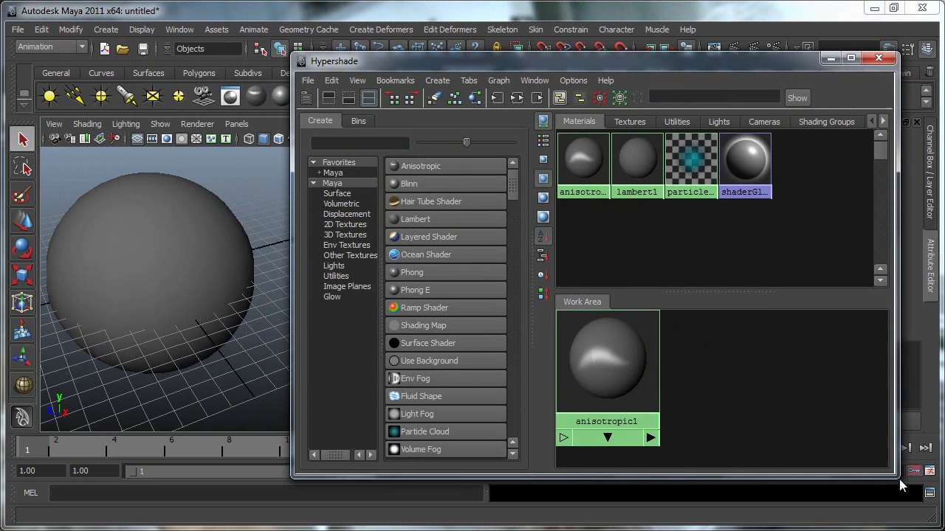
# Move the anisotropic1 node inside the Work Area and clear the graph
pyautogui.moveTo(607, 363); pyautogui.dragTo(655, 371)
pyautogui.click(498, 80)
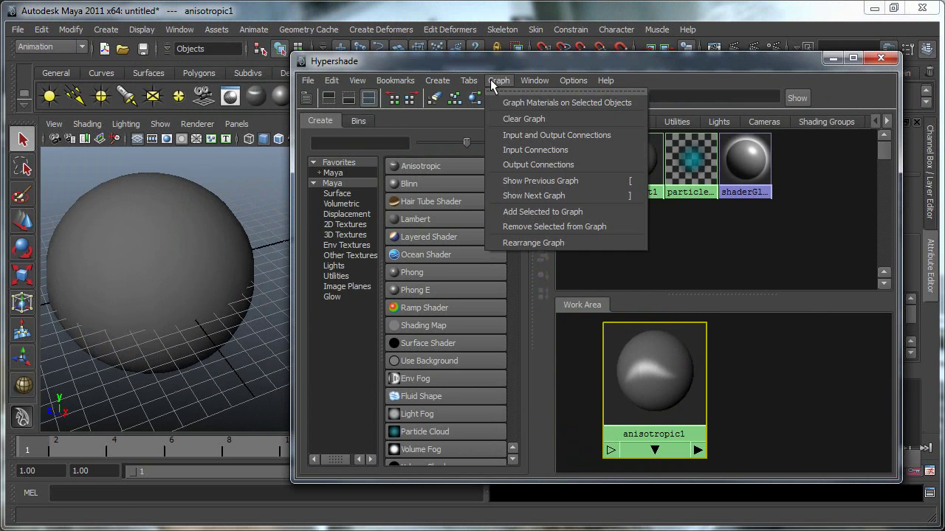
pyautogui.click(531, 116)
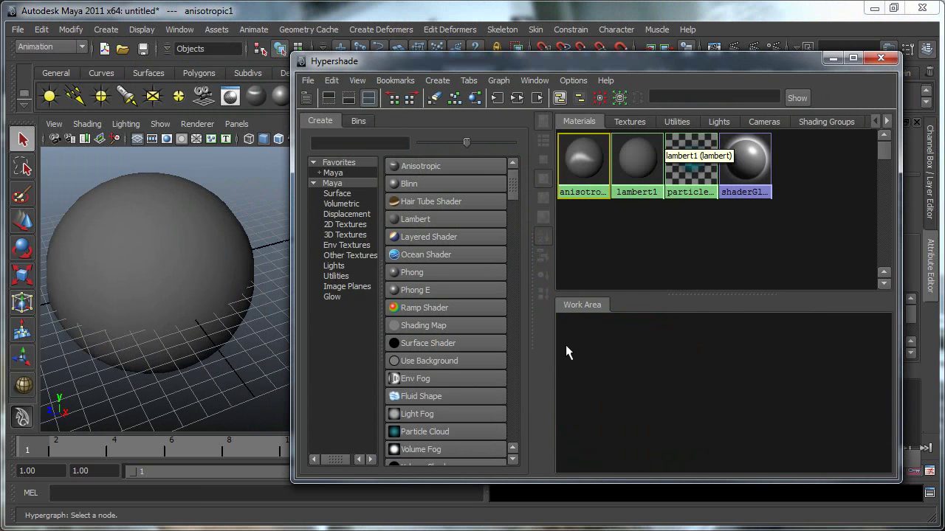
# Enlarge the Work Area with the Create bar hidden, and add the selected anisotropic1 material to the graph near its middle
pyautogui.click(307, 98)
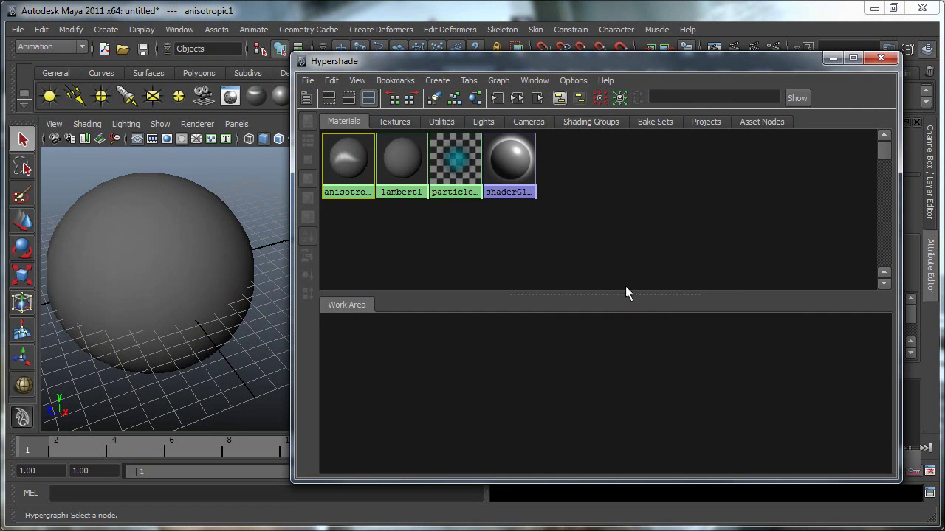
pyautogui.moveTo(625, 293); pyautogui.dragTo(631, 237)
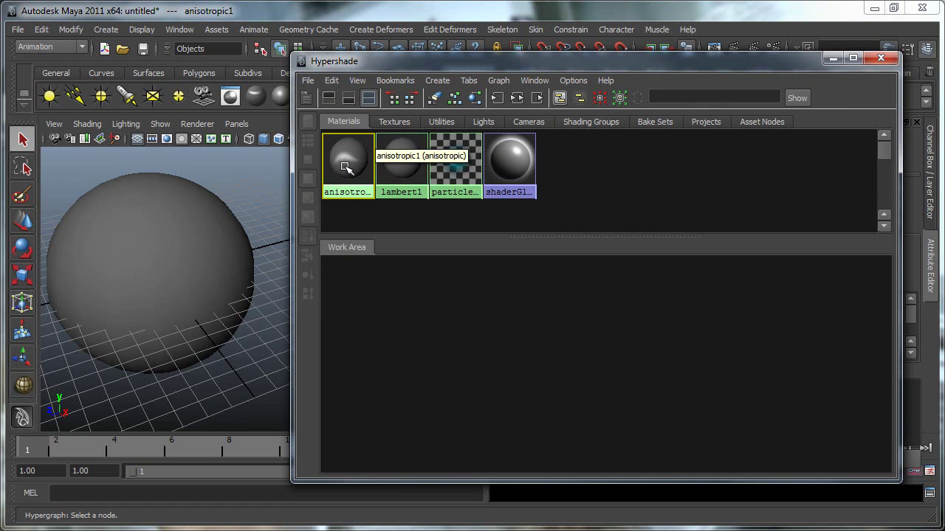
pyautogui.click(501, 80)
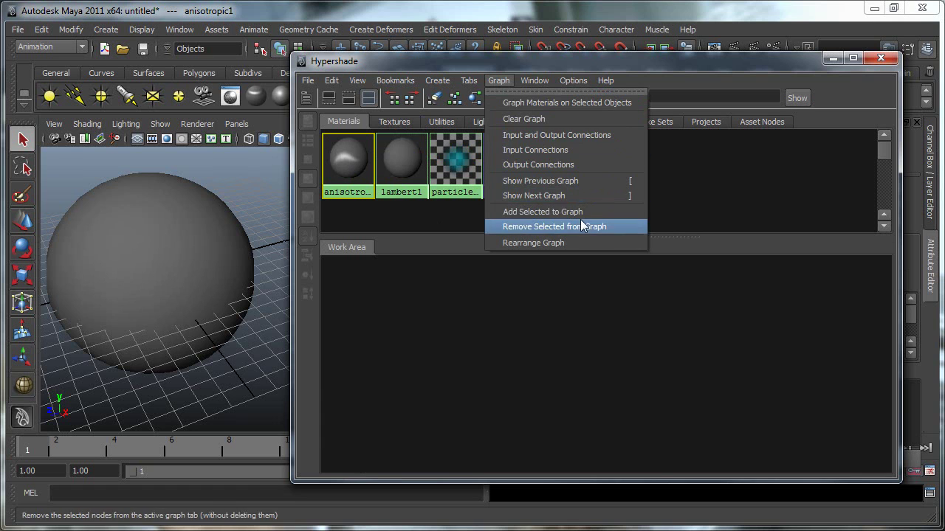
pyautogui.click(558, 212)
pyautogui.moveTo(386, 312); pyautogui.dragTo(494, 347)
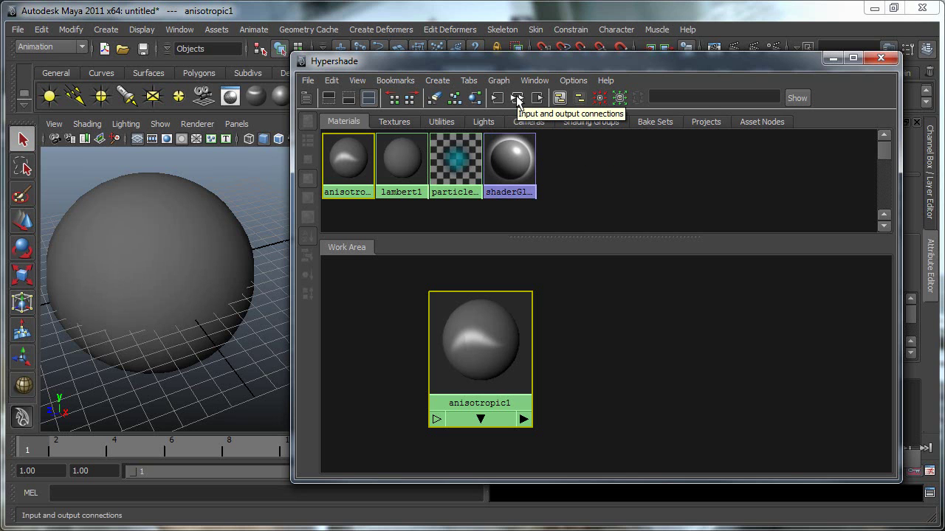
# Graph anisotropic1's input and output connections and space the material and anisotropic1SG nodes apart in the Work Area
pyautogui.click(517, 99)
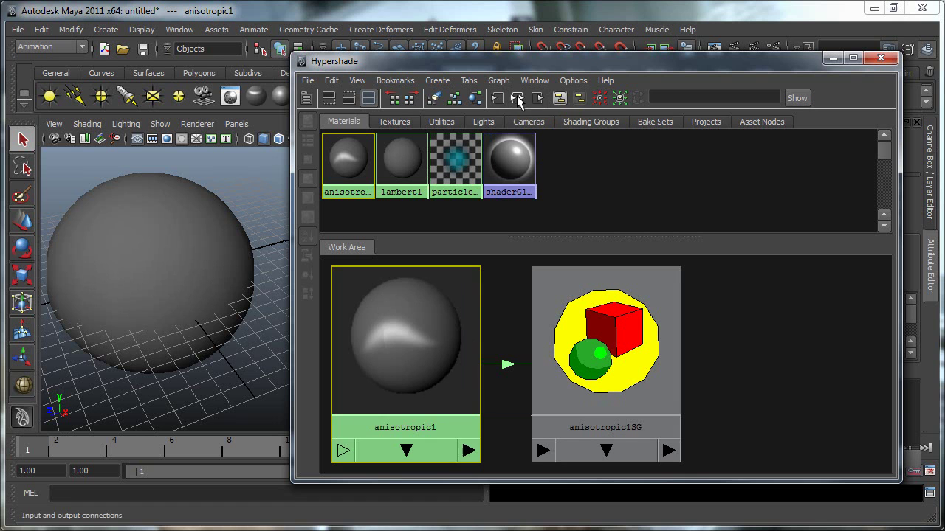
pyautogui.moveTo(504, 329); pyautogui.dragTo(507, 392)
pyautogui.moveTo(643, 363); pyautogui.dragTo(685, 367)
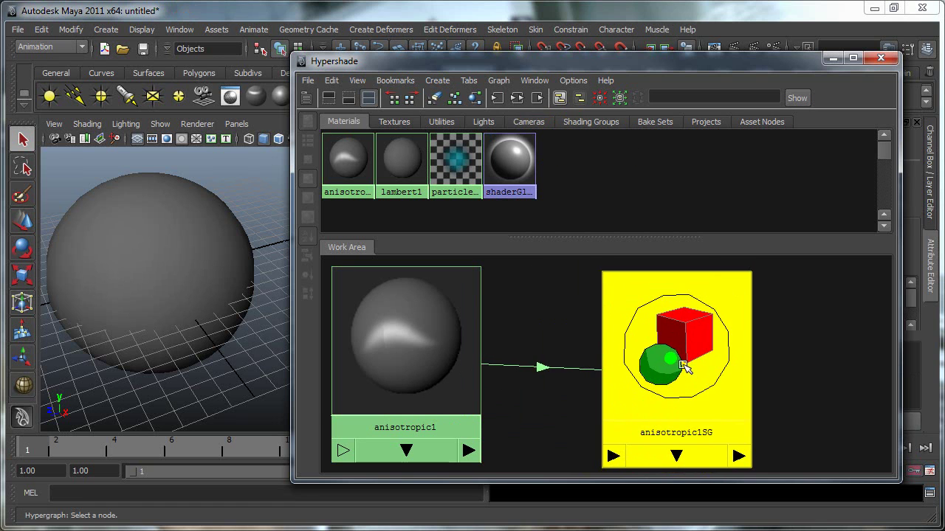
pyautogui.keyDown('alt'); pyautogui.moveTo(691, 388); pyautogui.dragTo(558, 391, button='right'); pyautogui.keyUp('alt')
pyautogui.moveTo(557, 345); pyautogui.dragTo(571, 396)
pyautogui.keyDown('alt'); pyautogui.moveTo(558, 348); pyautogui.dragTo(682, 346, button='middle'); pyautogui.keyUp('alt')
pyautogui.click(569, 352)
pyautogui.moveTo(661, 344); pyautogui.dragTo(633, 331)
# Bring back the Create bar and create a Checker 2D texture
pyautogui.click(307, 97)
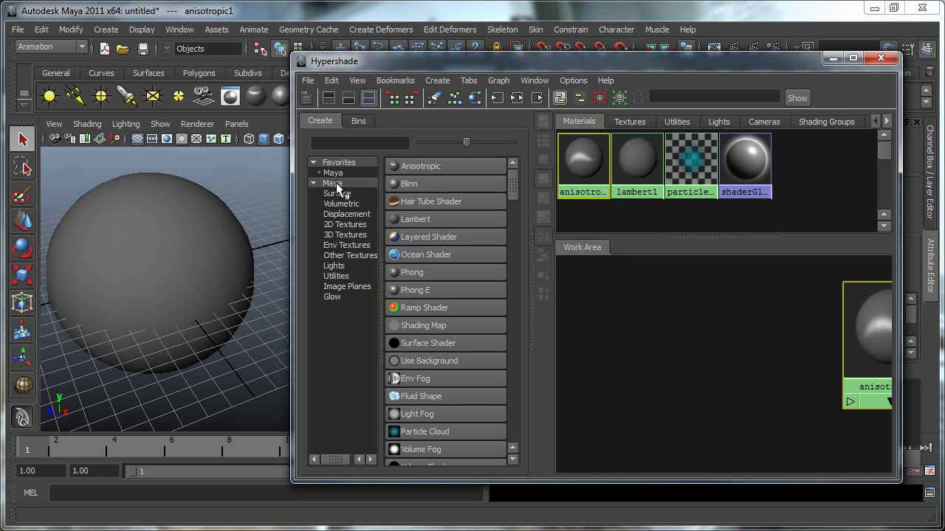
pyautogui.click(345, 225)
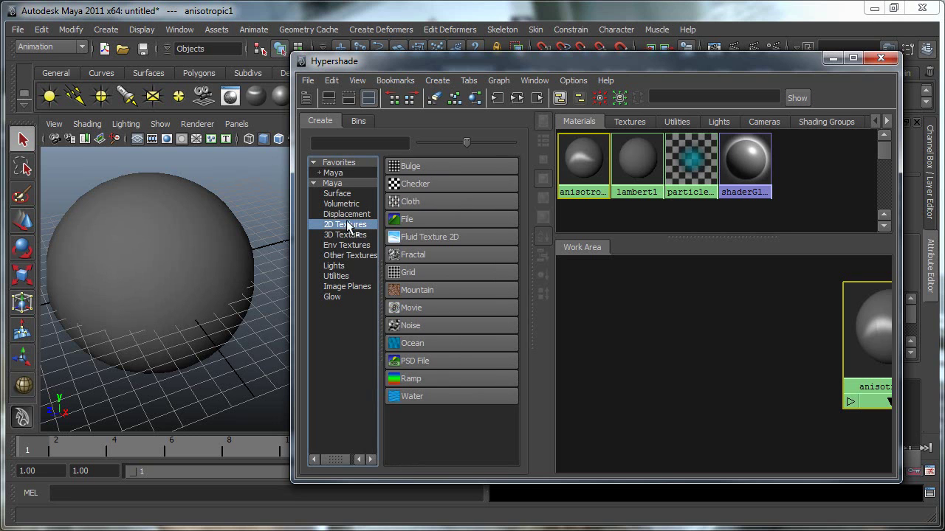
pyautogui.click(410, 184)
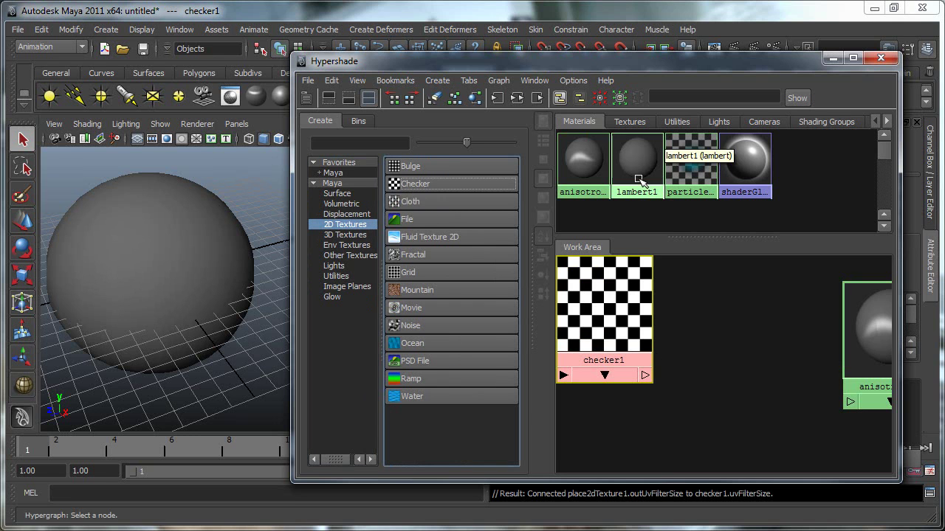
# Examine the new checker texture, its 2D placement utility and the connection between them, and return to the materials
pyautogui.click(631, 123)
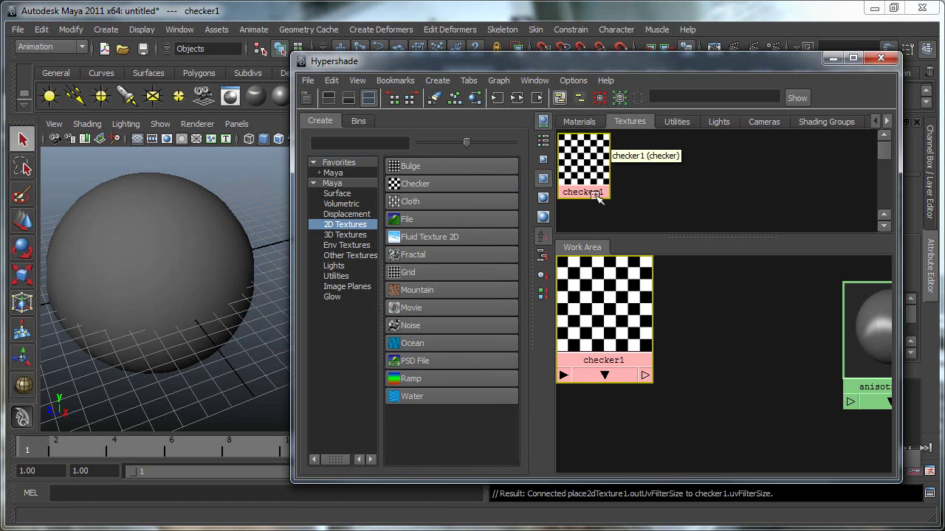
pyautogui.click(676, 122)
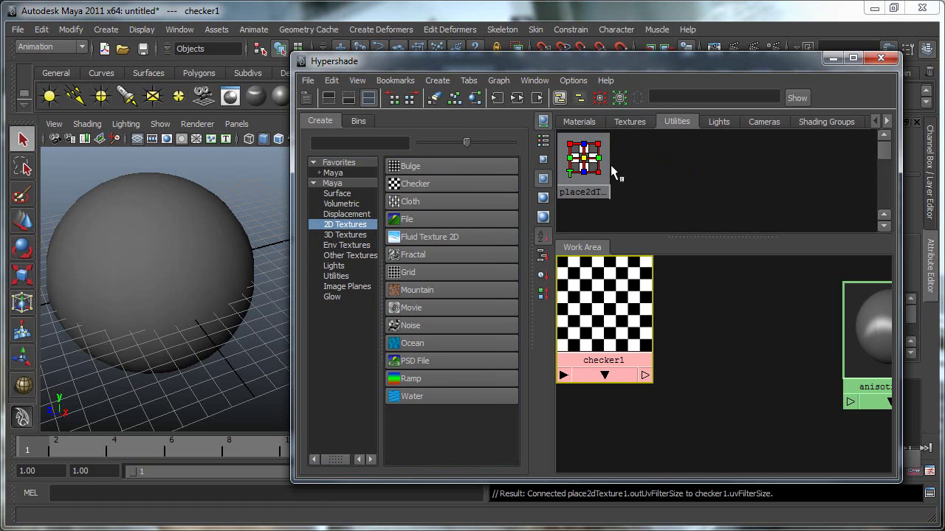
pyautogui.keyDown('alt'); pyautogui.moveTo(670, 345); pyautogui.dragTo(781, 368, button='middle'); pyautogui.keyUp('alt')
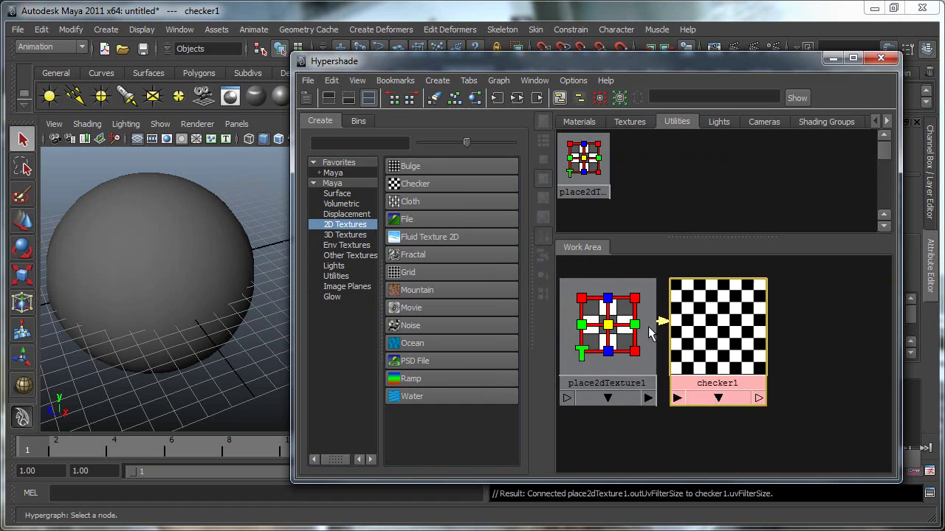
pyautogui.moveTo(660, 322)
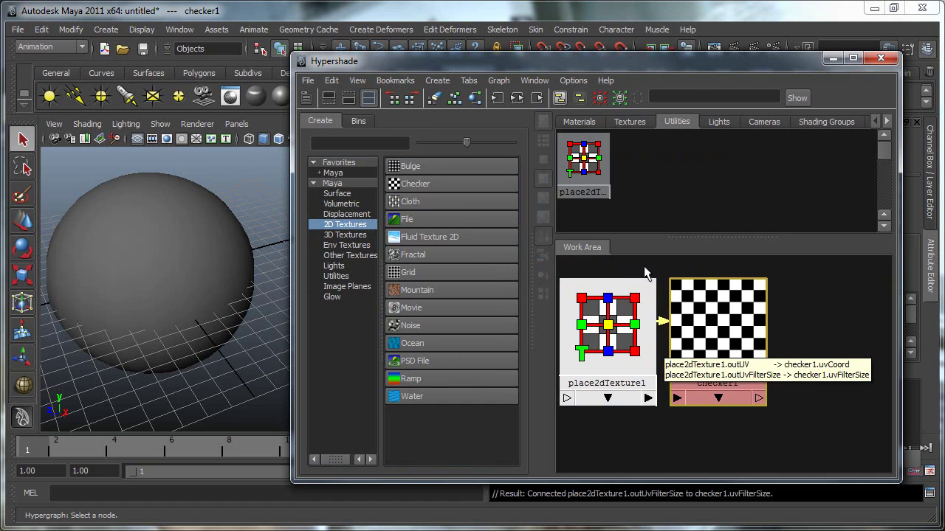
pyautogui.click(636, 121)
pyautogui.click(591, 124)
# Hide the Create bar and move the place2dTexture1 and checker1 nodes together closer to anisotropic1
pyautogui.click(304, 100)
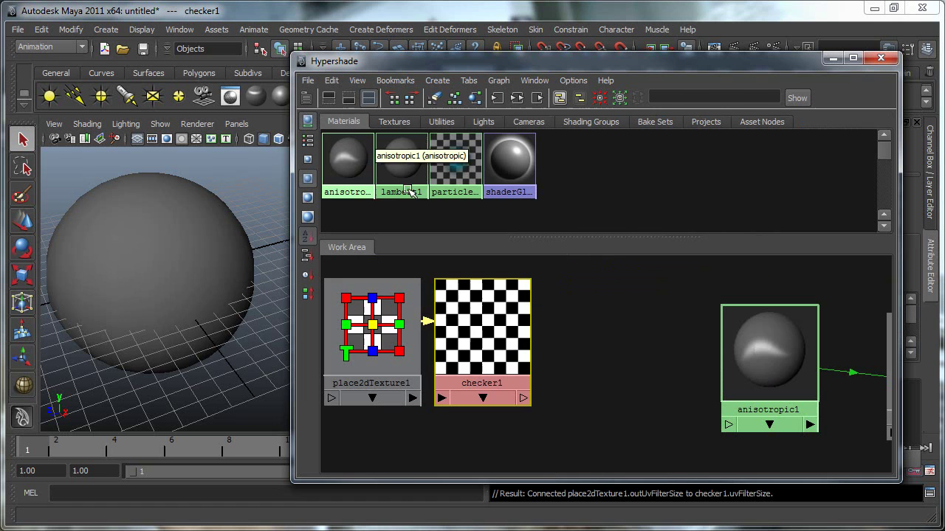
pyautogui.moveTo(596, 328); pyautogui.dragTo(381, 410)
pyautogui.moveTo(392, 344); pyautogui.dragTo(494, 375)
pyautogui.moveTo(638, 296); pyautogui.dragTo(345, 431)
pyautogui.moveTo(446, 324)
pyautogui.mouseDown()
pyautogui.moveTo(422, 363)
pyautogui.moveTo(463, 329)
pyautogui.mouseUp()
pyautogui.click(704, 328)
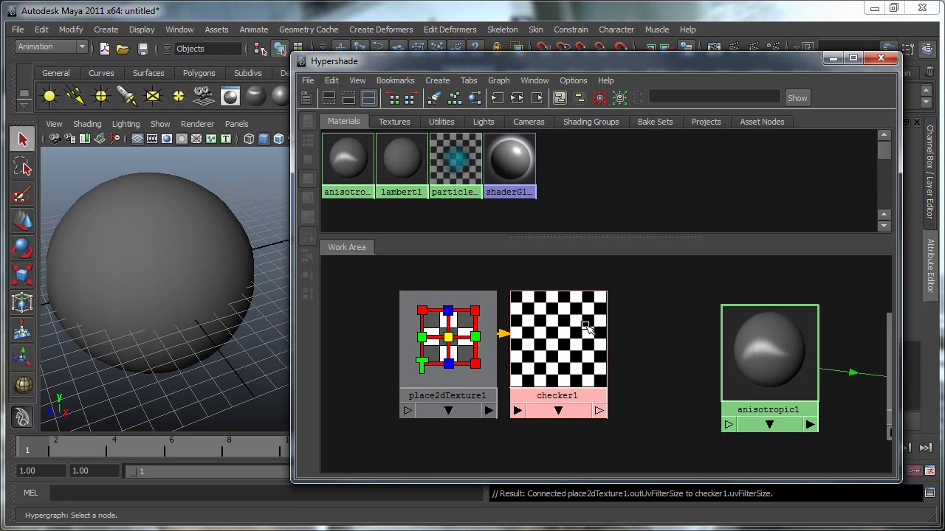
# Fit the whole shading network in the Work Area and reposition place2dTexture1 and checker1 together beside anisotropic1
pyautogui.keyDown('alt'); pyautogui.moveTo(671, 325); pyautogui.dragTo(700, 341, button='right'); pyautogui.keyUp('alt')
pyautogui.keyDown('alt'); pyautogui.moveTo(700, 340); pyautogui.dragTo(654, 318, button='middle'); pyautogui.keyUp('alt')
pyautogui.keyDown('alt'); pyautogui.moveTo(649, 146); pyautogui.dragTo(638, 173, button='middle'); pyautogui.keyUp('alt')
pyautogui.keyDown('alt'); pyautogui.moveTo(637, 174); pyautogui.dragTo(709, 191, button='right'); pyautogui.keyUp('alt')
pyautogui.keyDown('alt'); pyautogui.moveTo(649, 354); pyautogui.dragTo(681, 346, button='middle'); pyautogui.keyUp('alt')
pyautogui.keyDown('alt'); pyautogui.moveTo(590, 333); pyautogui.dragTo(599, 336, button='middle'); pyautogui.keyUp('alt')
pyautogui.moveTo(617, 321); pyautogui.dragTo(459, 386)
pyautogui.moveTo(474, 330); pyautogui.dragTo(481, 348)
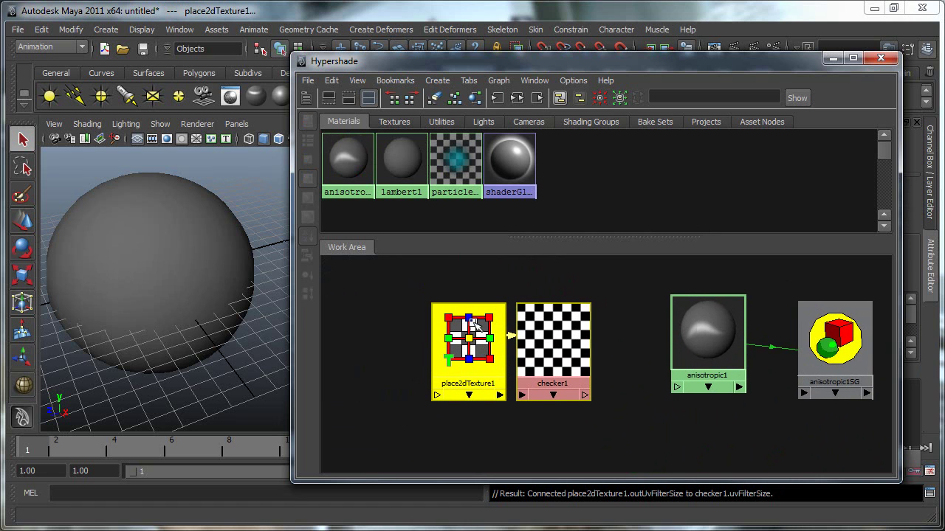
# Show only the Work Area in Hypershade and move the window away from the Attribute Editor
pyautogui.click(349, 98)
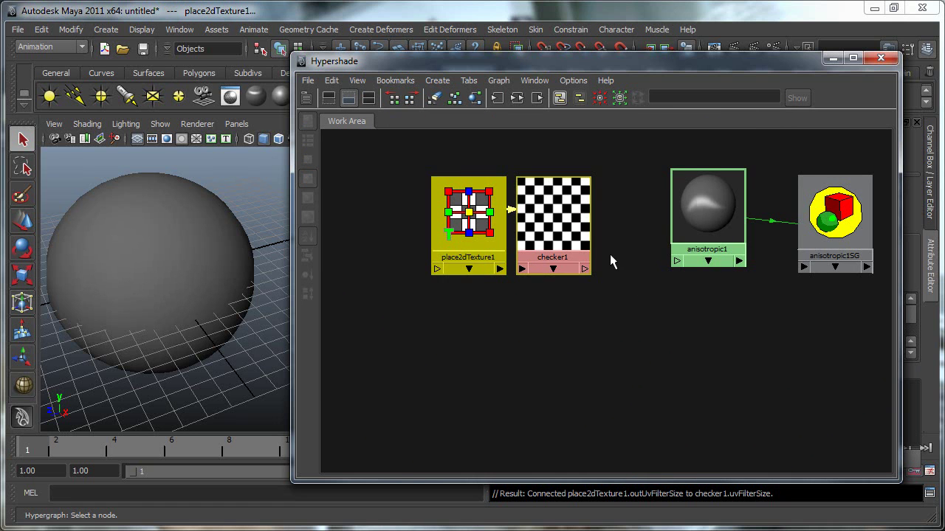
pyautogui.keyDown('alt'); pyautogui.moveTo(609, 262); pyautogui.dragTo(550, 306, button='middle'); pyautogui.keyUp('alt')
pyautogui.click(569, 243)
pyautogui.moveTo(644, 65); pyautogui.dragTo(364, 58)
pyautogui.click(238, 258)
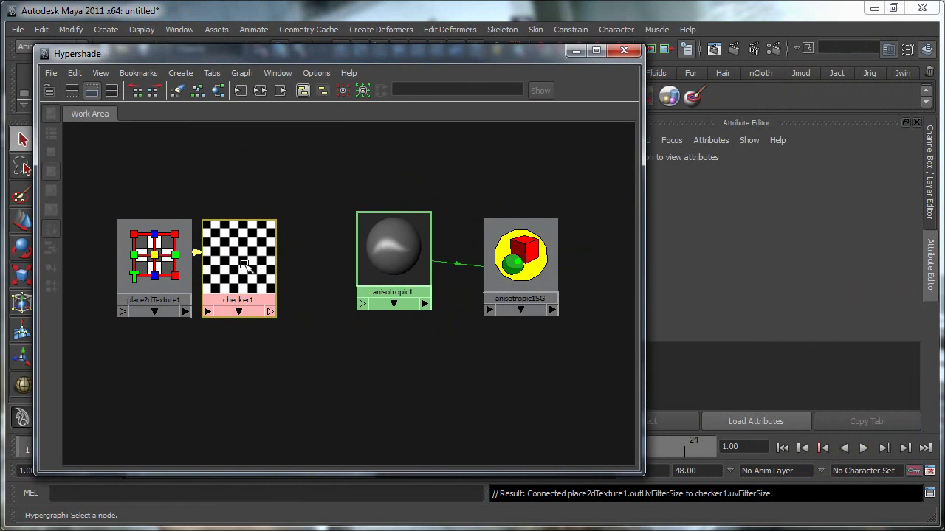
# Load anisotropic1 in the Attribute Editor and make room to show its Common Material Attributes from Color to Diffuse
pyautogui.click(402, 267)
pyautogui.keyDown('alt'); pyautogui.moveTo(375, 316); pyautogui.dragTo(347, 358, button='middle'); pyautogui.keyUp('alt')
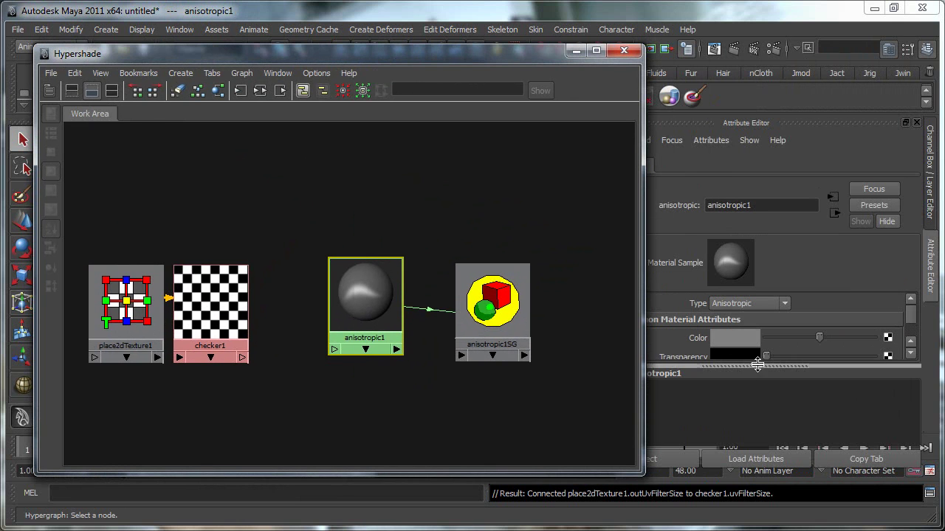
pyautogui.moveTo(757, 365); pyautogui.dragTo(757, 446)
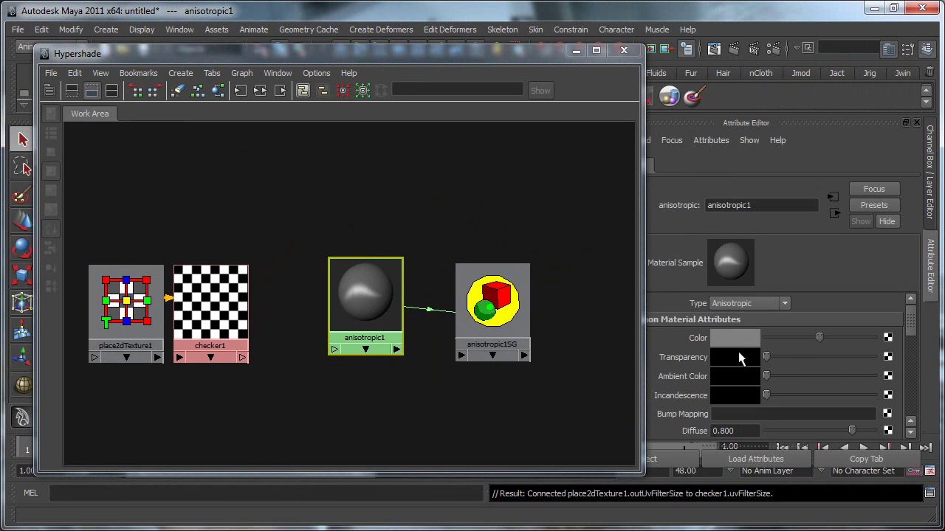
pyautogui.moveTo(516, 53); pyautogui.dragTo(473, 50)
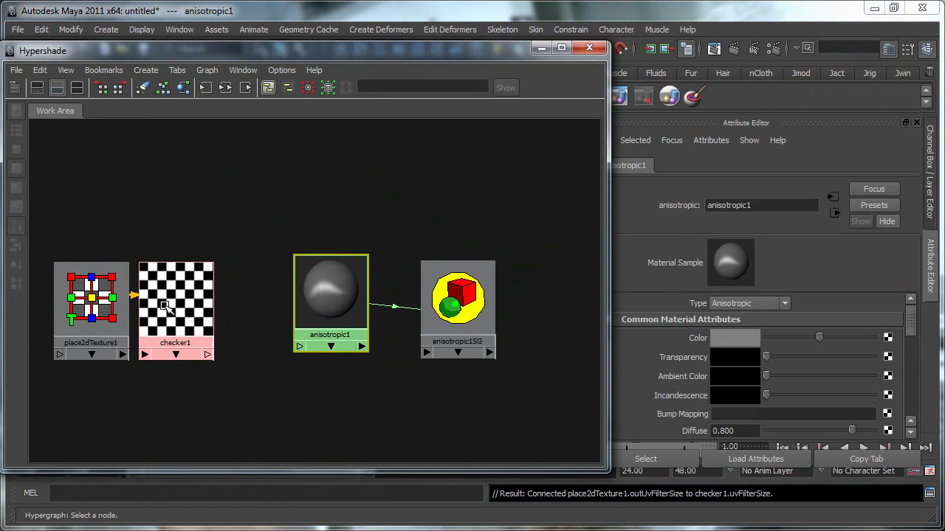
# Connect the checker1 texture to anisotropic1's Color attribute
pyautogui.moveTo(176, 305); pyautogui.dragTo(196, 333, button='middle')
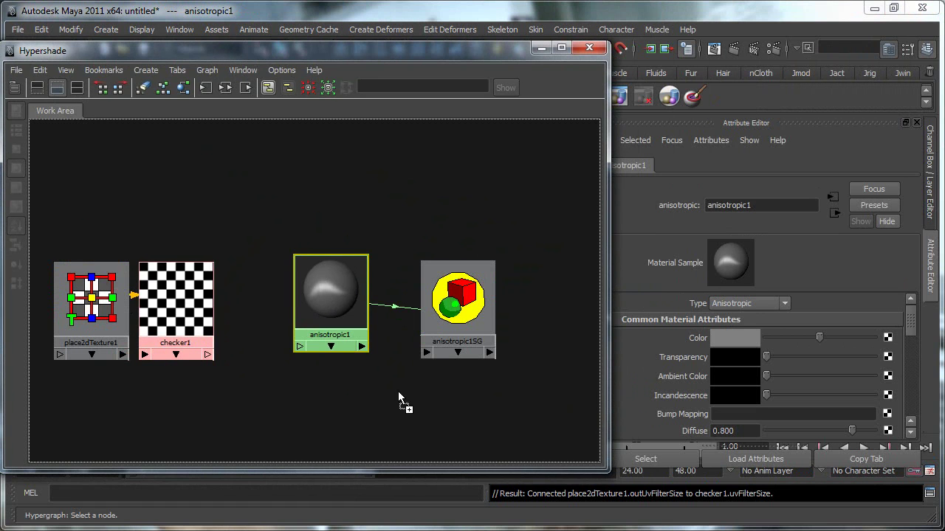
pyautogui.moveTo(520, 395); pyautogui.dragTo(694, 340, button='middle')
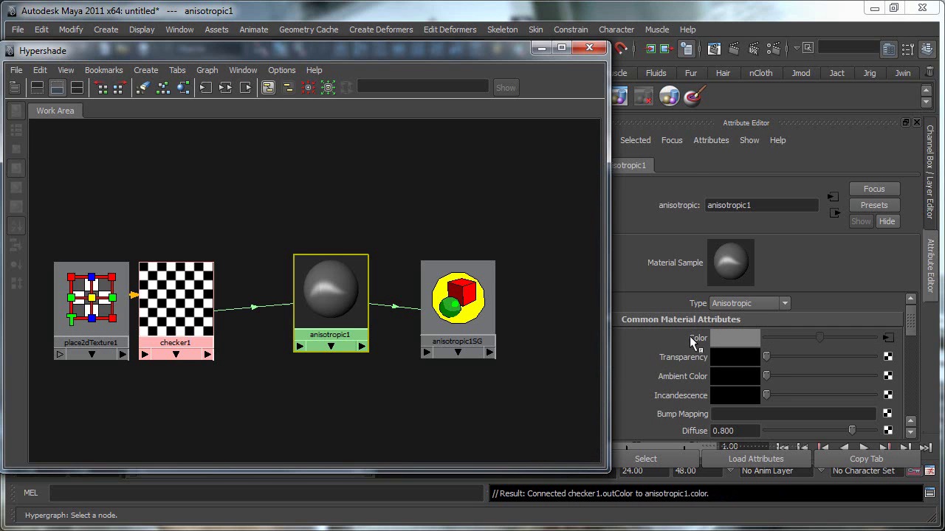
pyautogui.click(164, 308)
pyautogui.click(319, 278)
# Move Hypershade off the perspective view, display the sphere with textures and select it
pyautogui.moveTo(369, 50); pyautogui.dragTo(779, 65)
pyautogui.keyDown('alt'); pyautogui.moveTo(248, 235); pyautogui.dragTo(210, 296); pyautogui.keyUp('alt')
pyautogui.press('6')
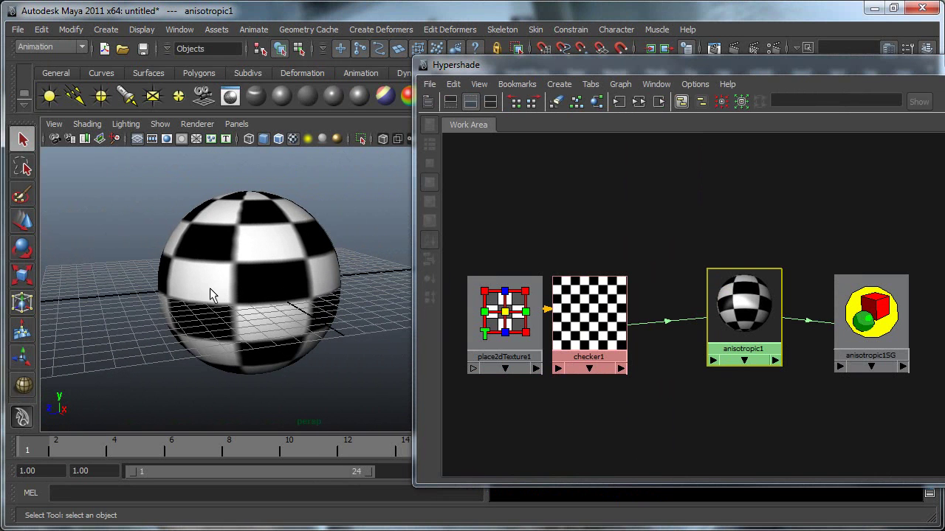
pyautogui.click(253, 276)
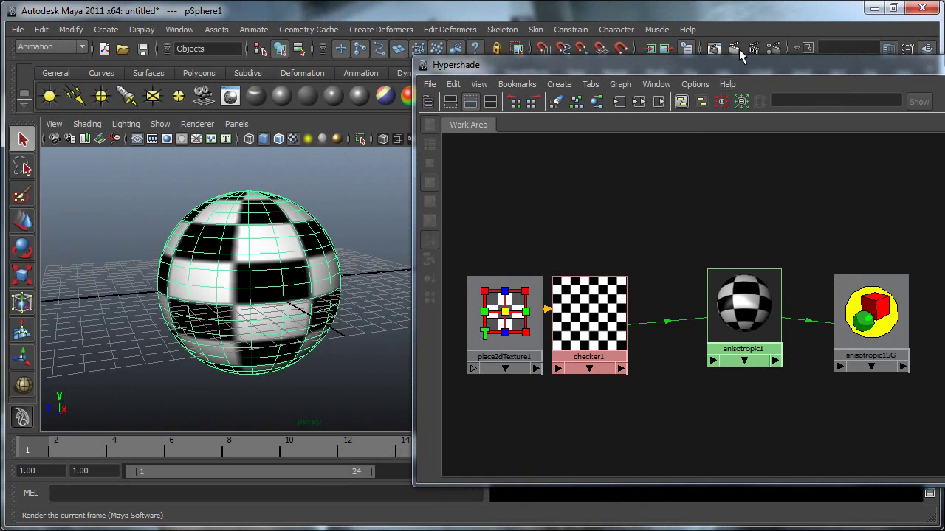
# Move Hypershade clear of the Attribute Editor and delete the connection from checker1 to anisotropic1
pyautogui.moveTo(735, 72); pyautogui.dragTo(393, 49)
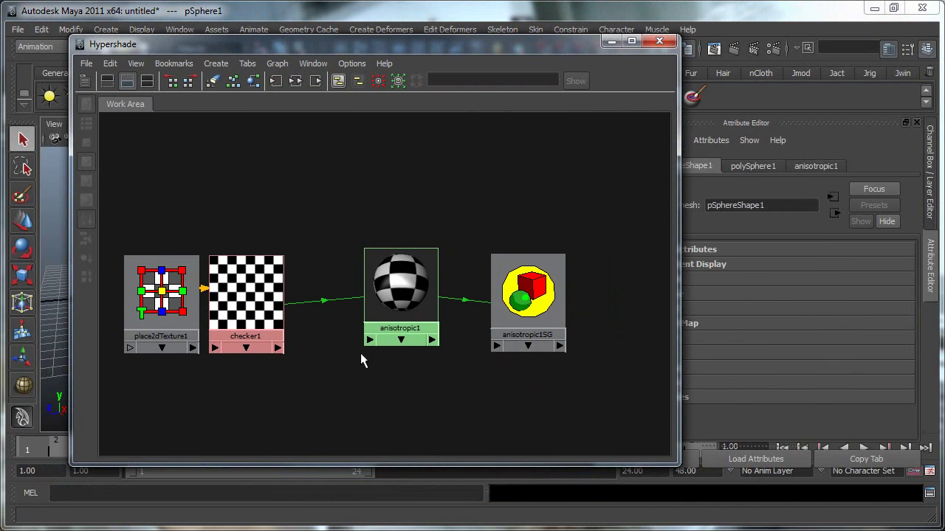
pyautogui.click(285, 310)
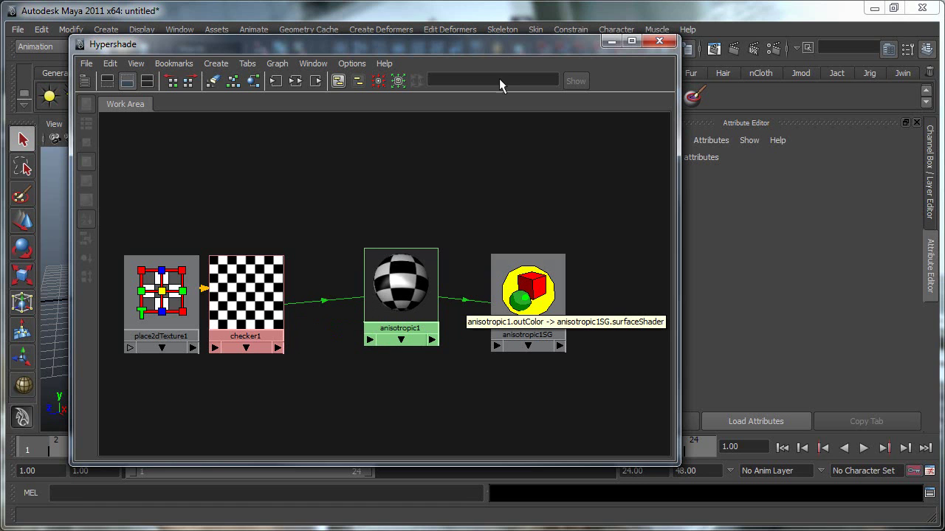
pyautogui.moveTo(502, 42); pyautogui.dragTo(448, 38)
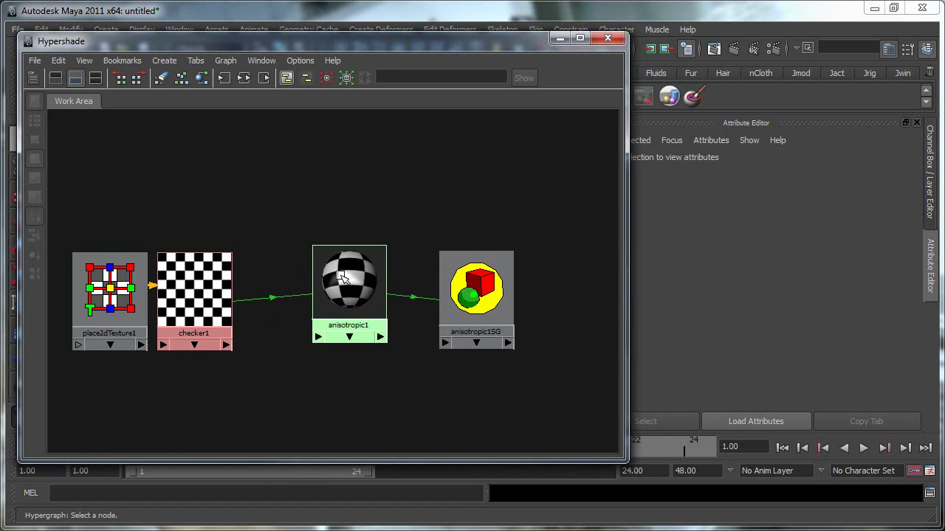
pyautogui.press('Delete')
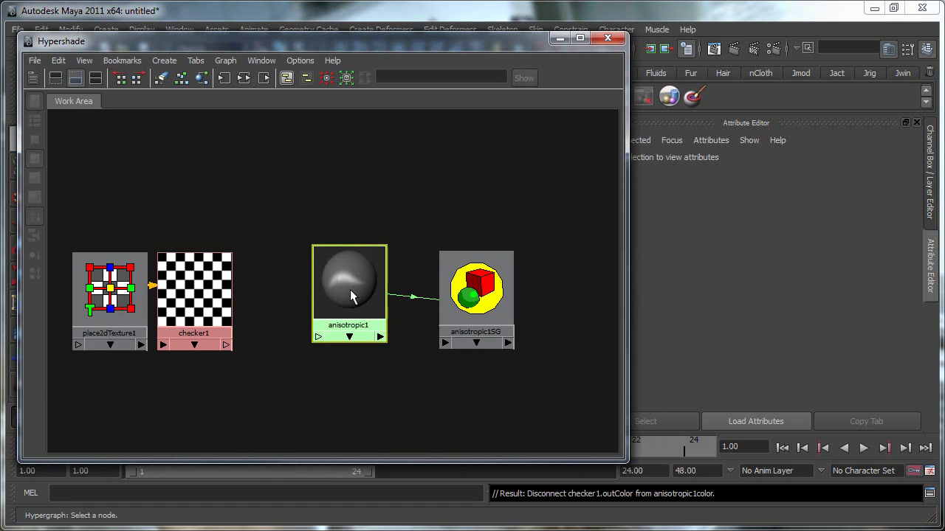
# Open the Connection Editor with checker1's outputs and anisotropic1's inputs loaded
pyautogui.click(350, 289)
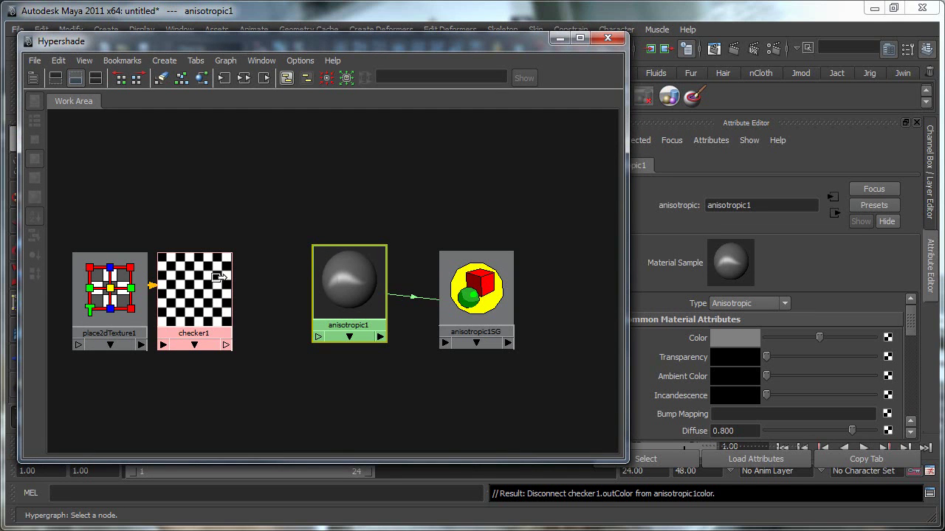
pyautogui.moveTo(199, 294); pyautogui.dragTo(249, 392, button='middle')
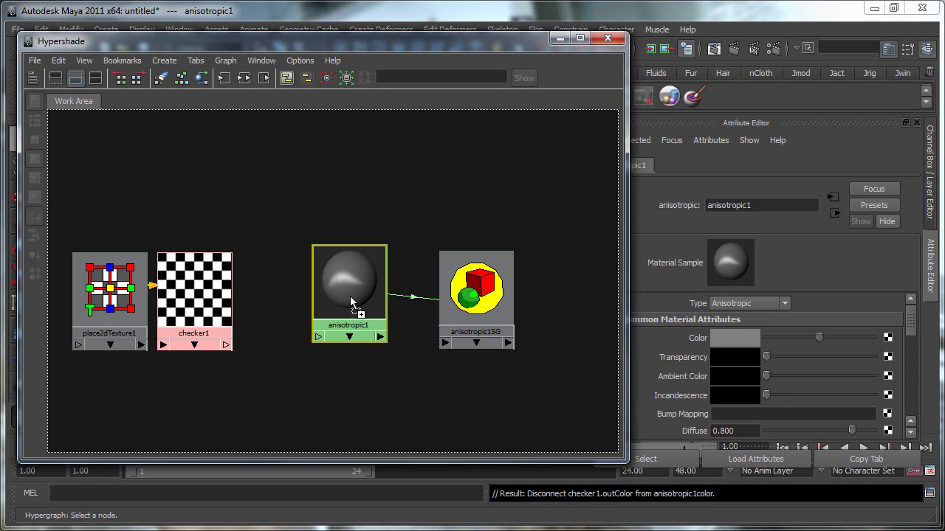
pyautogui.moveTo(350, 296); pyautogui.dragTo(350, 296, button='middle')
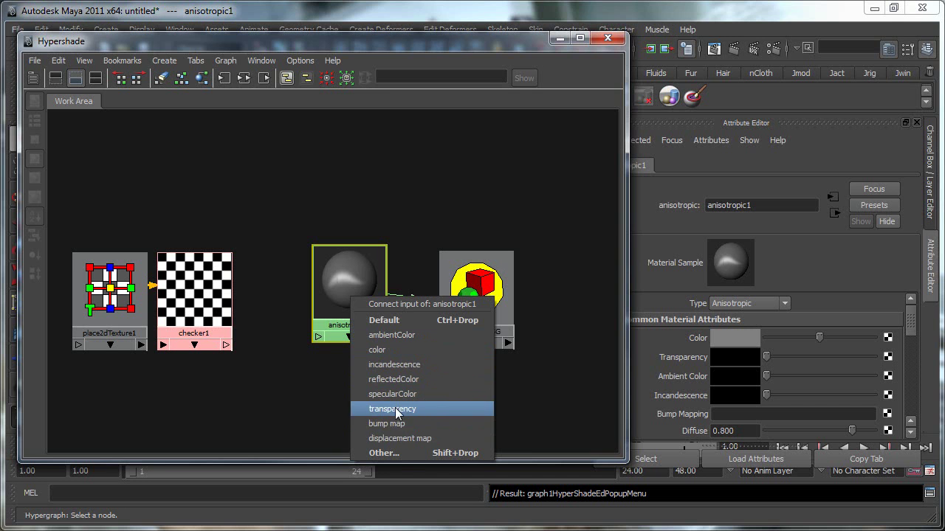
pyautogui.click(383, 453)
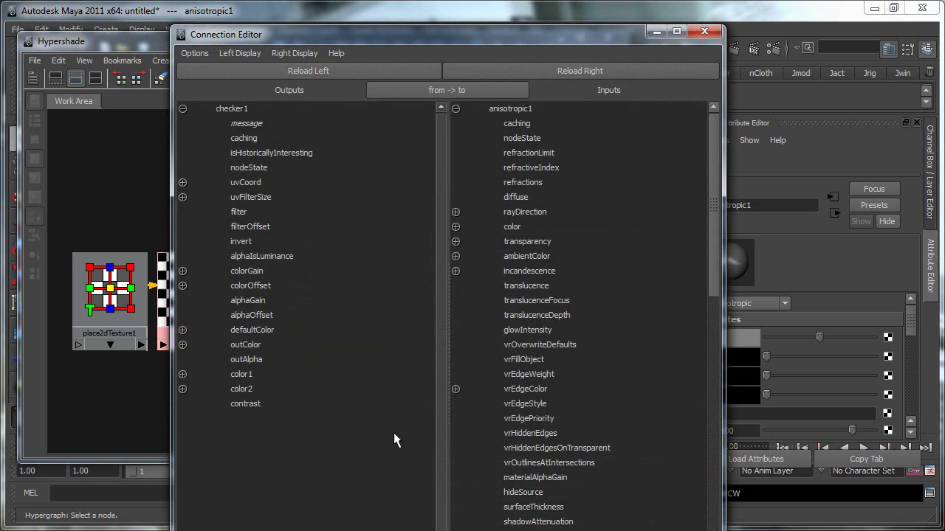
# Shrink the Connection Editor until its full window fits, and move it clear of the place2dTexture1 and checker1 nodes
pyautogui.moveTo(169, 27); pyautogui.dragTo(289, 186)
pyautogui.moveTo(385, 190); pyautogui.dragTo(276, 41)
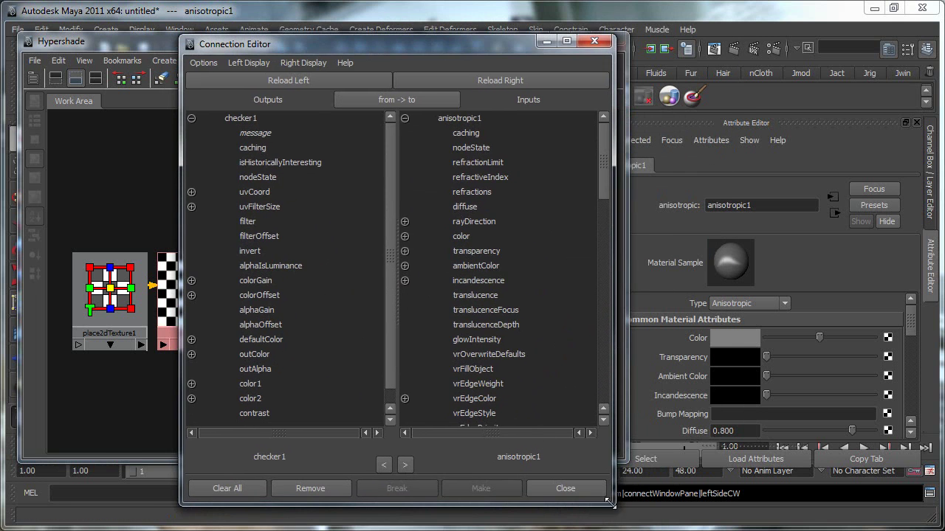
pyautogui.moveTo(610, 502); pyautogui.dragTo(620, 514)
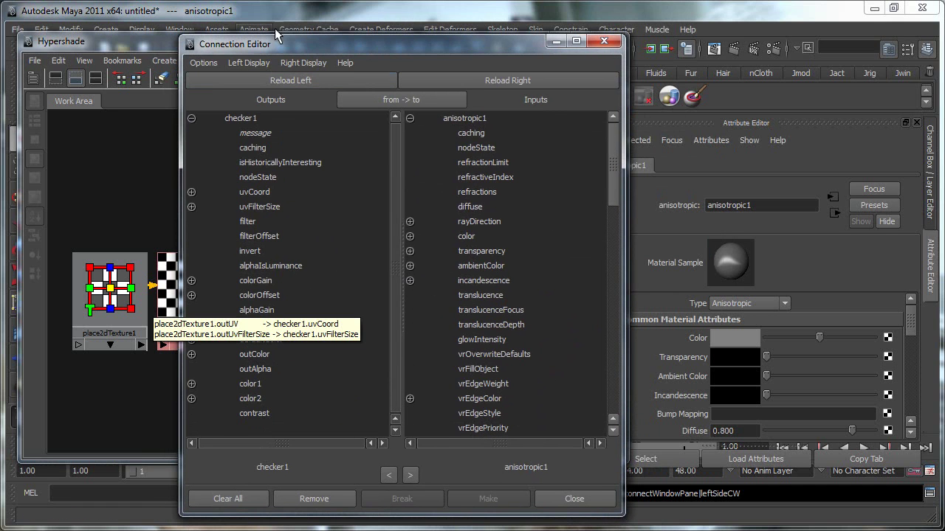
pyautogui.moveTo(295, 43); pyautogui.dragTo(342, 37)
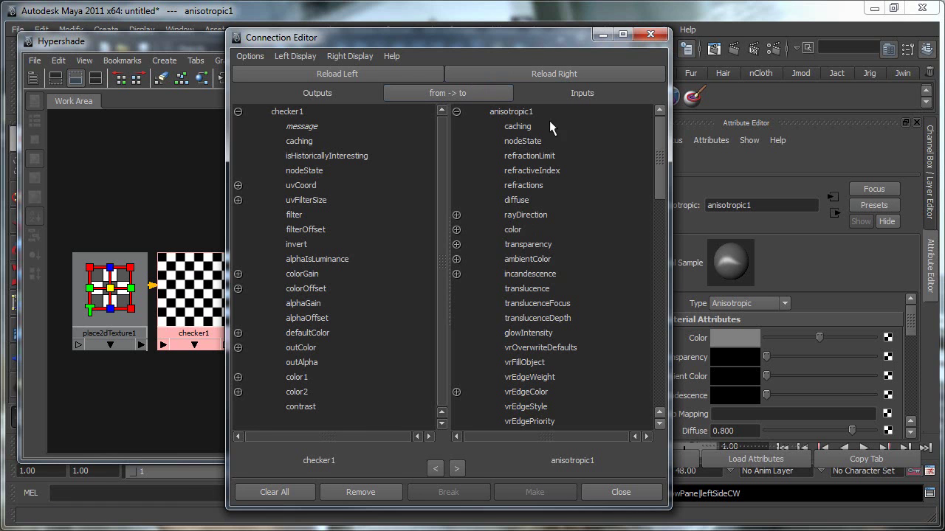
pyautogui.moveTo(527, 37); pyautogui.dragTo(629, 39)
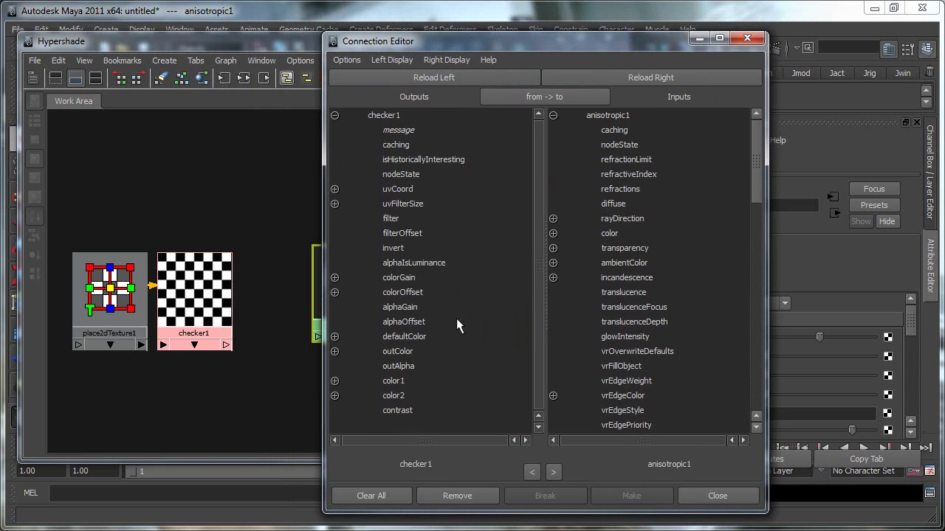
# Connect checker1's outColorR, outColorG and outColorB individually to anisotropic1's colorR, colorG and colorB, and close the Connection Editor
pyautogui.click(335, 352)
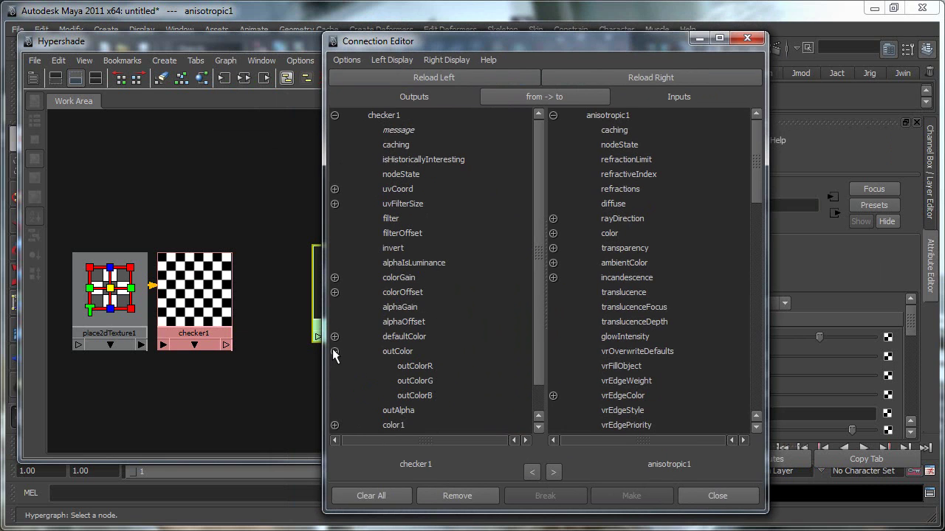
pyautogui.click(553, 233)
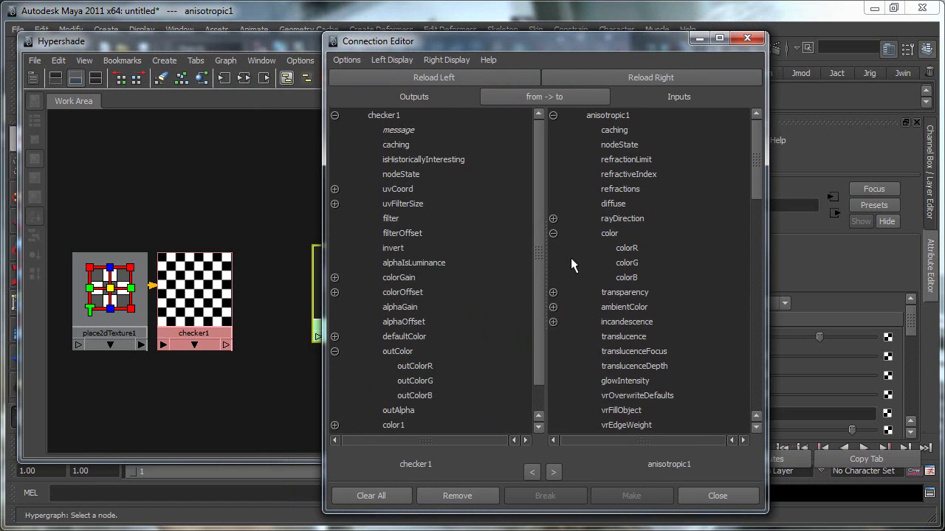
pyautogui.click(410, 366)
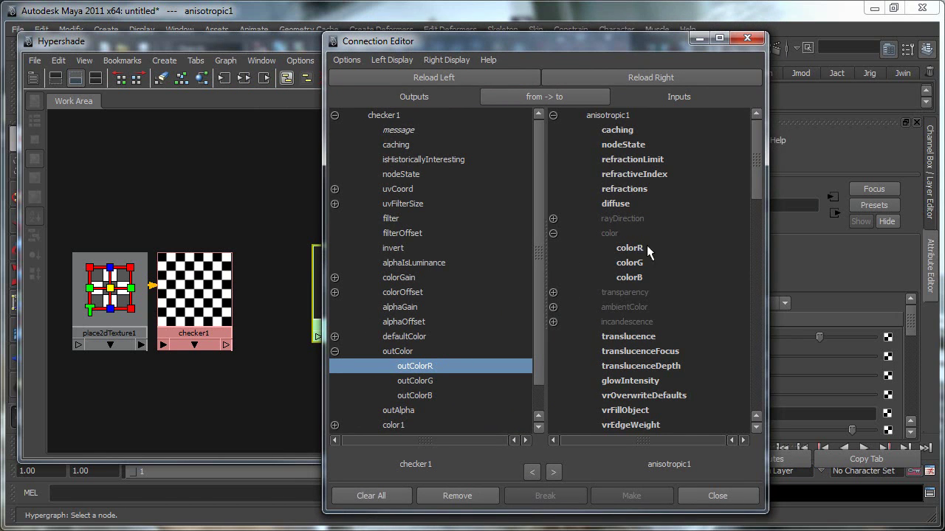
pyautogui.click(626, 251)
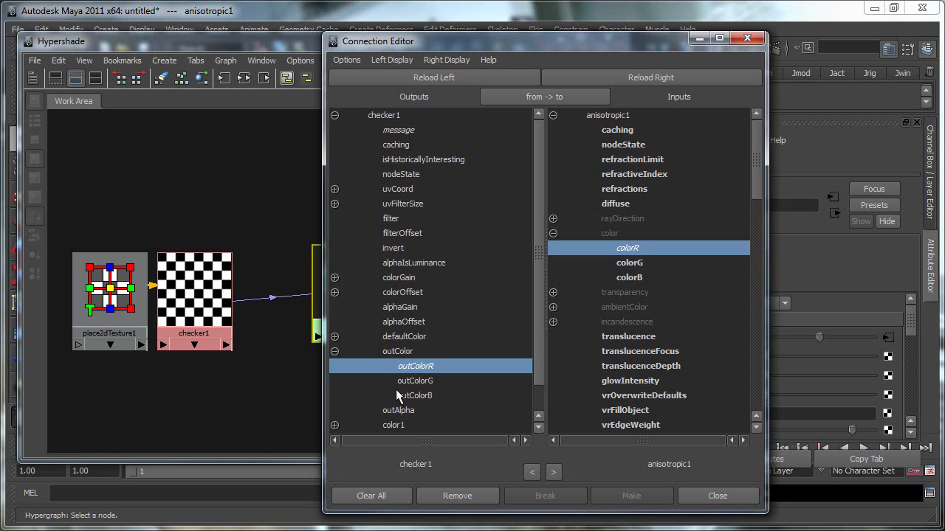
pyautogui.click(428, 380)
pyautogui.click(626, 263)
pyautogui.click(403, 396)
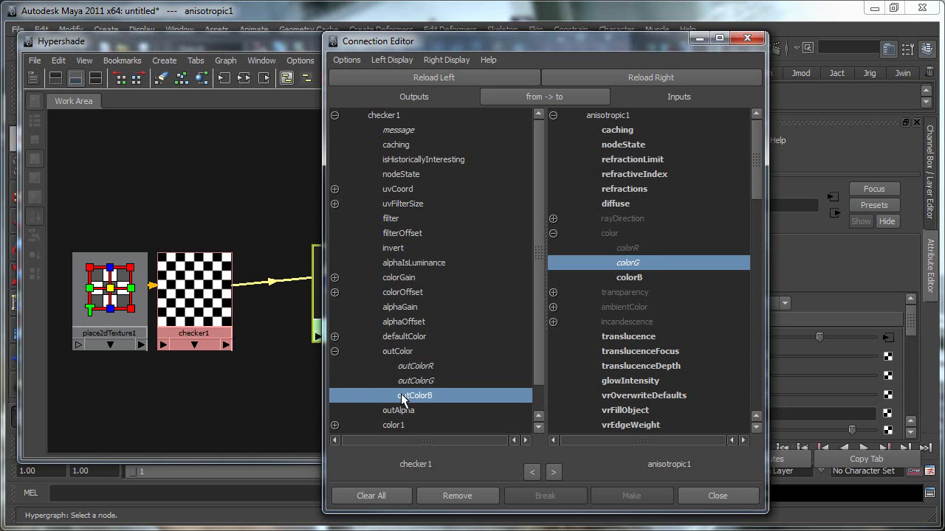
pyautogui.click(628, 278)
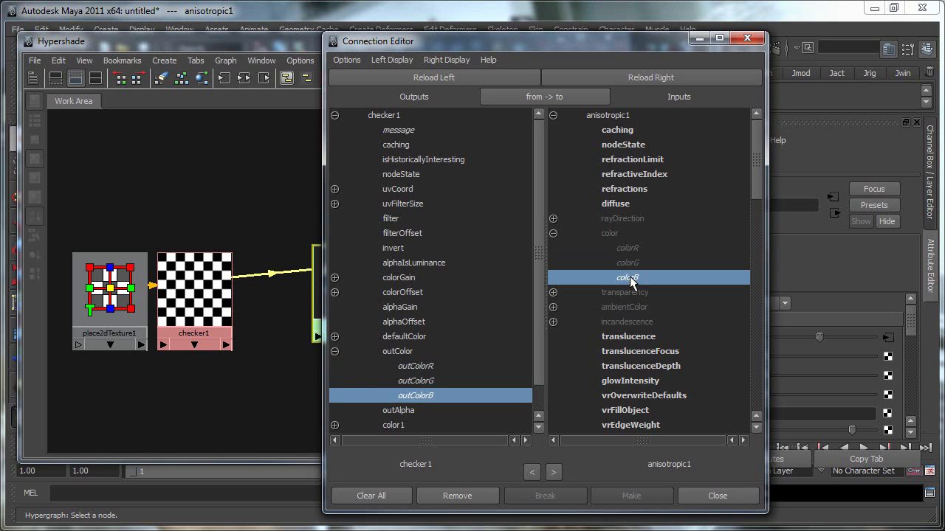
pyautogui.click(716, 496)
# Move Hypershade off the perspective view and check the sphere in wireframe and smooth-shaded display
pyautogui.moveTo(414, 41); pyautogui.dragTo(749, 56)
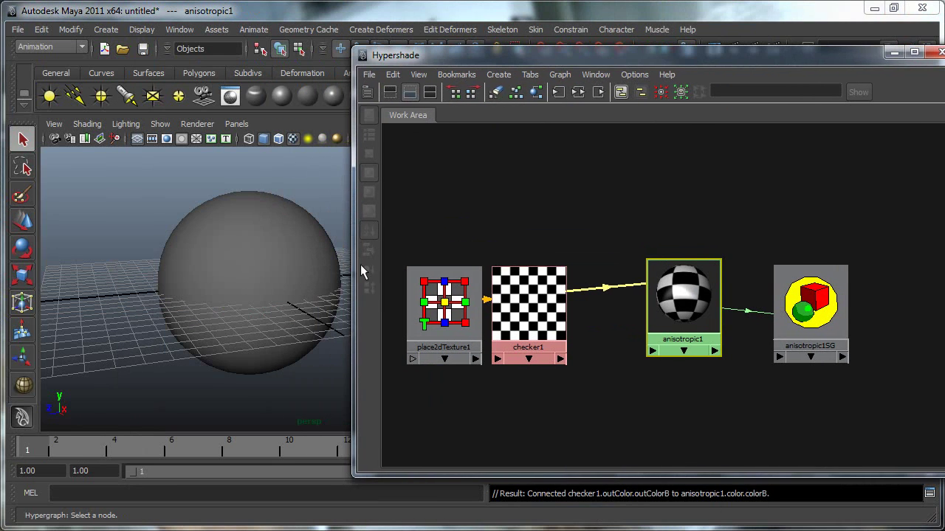
pyautogui.click(186, 275)
pyautogui.keyDown('alt'); pyautogui.moveTo(236, 262); pyautogui.dragTo(260, 284); pyautogui.keyUp('alt')
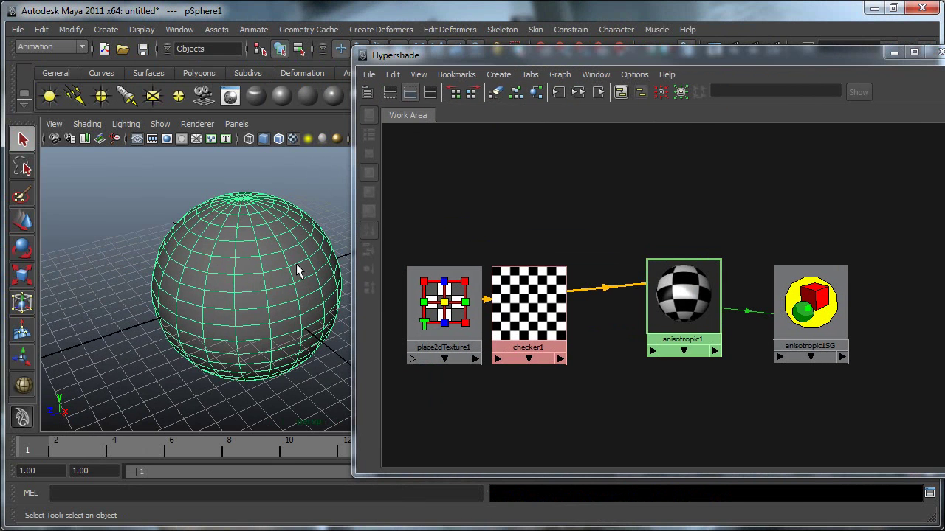
pyautogui.click(322, 194)
pyautogui.press('4')
pyautogui.press('5')
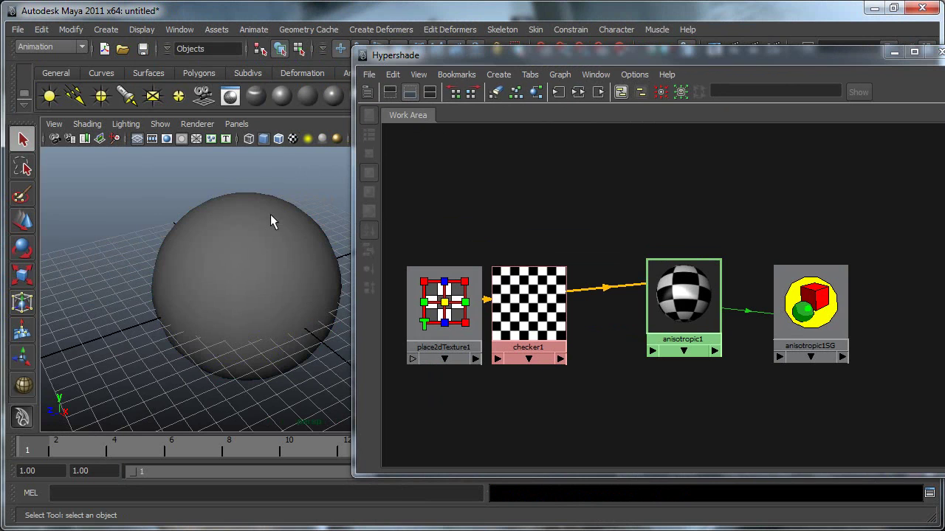
# Compare the checker1 and anisotropic1 nodes with the sphere's viewport display from several angles
pyautogui.click(606, 288)
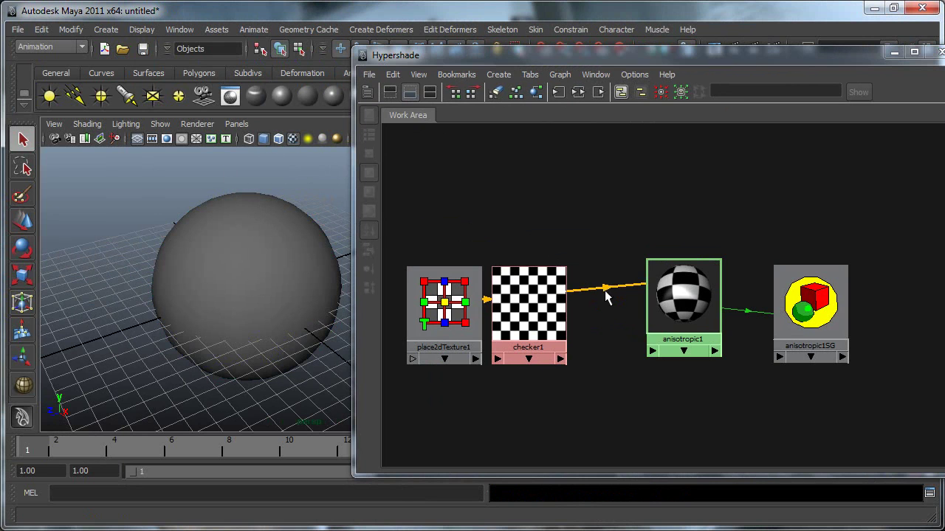
pyautogui.click(544, 317)
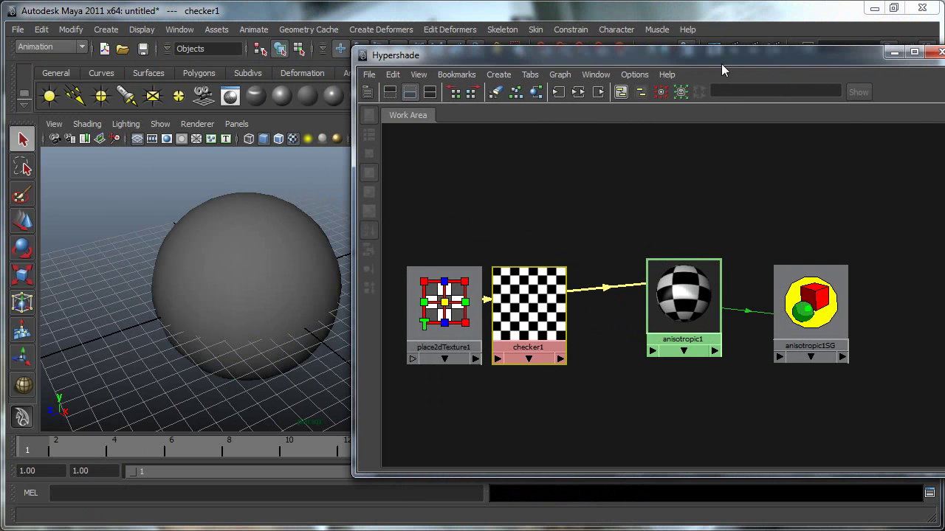
pyautogui.moveTo(724, 58); pyautogui.dragTo(723, 89)
pyautogui.click(701, 324)
pyautogui.click(245, 292)
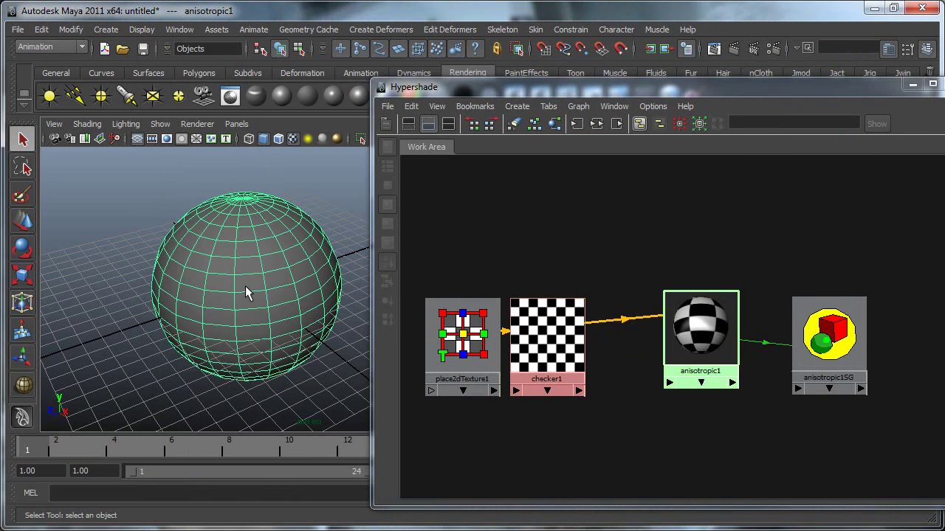
pyautogui.keyDown('alt'); pyautogui.moveTo(240, 281); pyautogui.dragTo(182, 253); pyautogui.keyUp('alt')
pyautogui.click(147, 231)
pyautogui.keyDown('alt'); pyautogui.moveTo(240, 250); pyautogui.dragTo(249, 179); pyautogui.keyUp('alt')
pyautogui.click(185, 282)
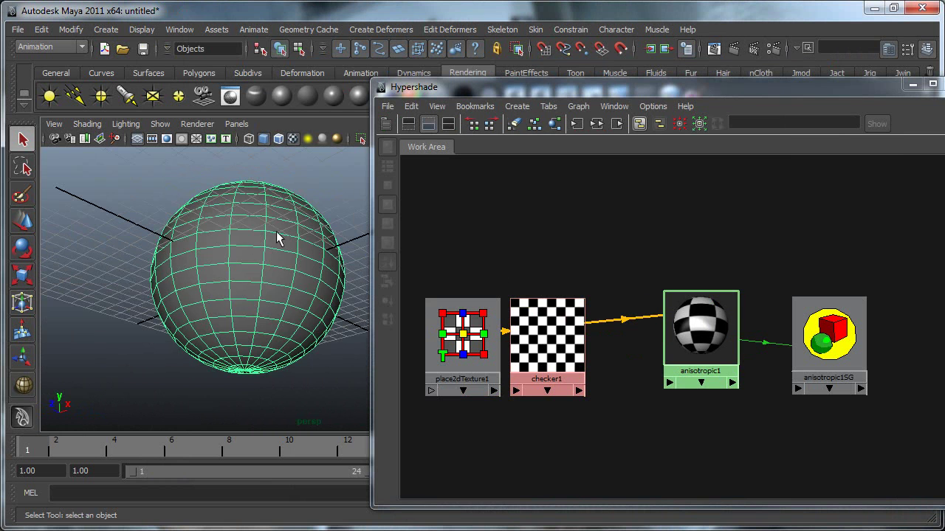
pyautogui.keyDown('alt'); pyautogui.moveTo(268, 289); pyautogui.dragTo(248, 299); pyautogui.keyUp('alt')
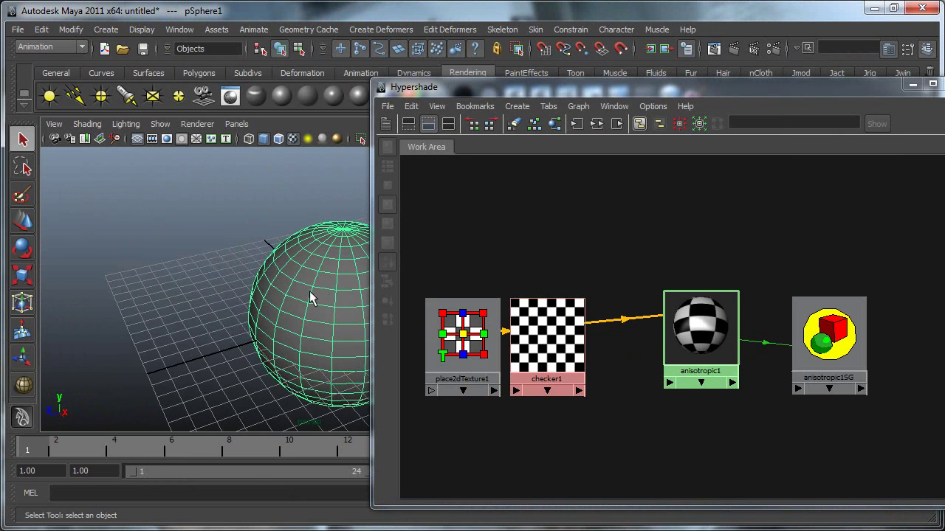
pyautogui.press('f')
# Render the current frame with Maya Software, examine the checker pattern on the sphere and close the Render View
pyautogui.moveTo(664, 81); pyautogui.dragTo(437, 48)
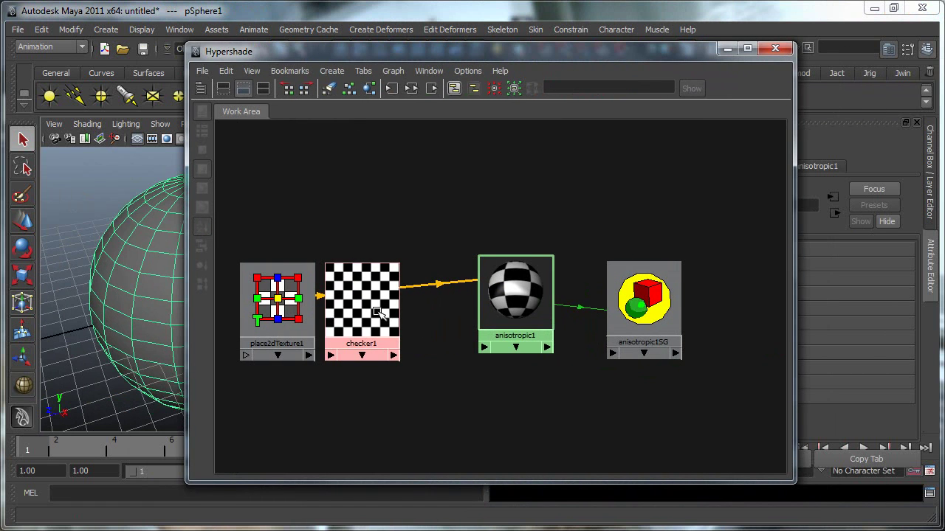
pyautogui.doubleClick(487, 62)
pyautogui.moveTo(501, 0); pyautogui.dragTo(556, 73)
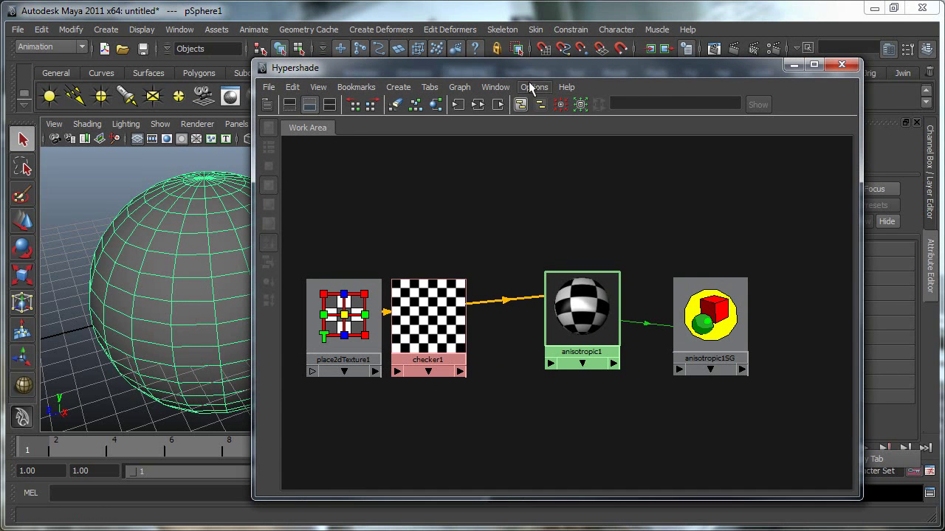
pyautogui.click(713, 48)
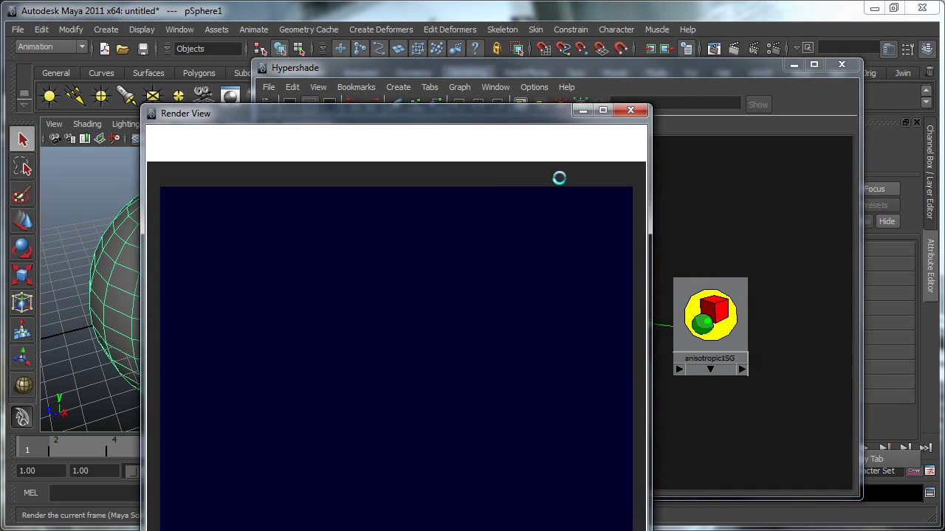
pyautogui.moveTo(412, 118); pyautogui.dragTo(507, 68)
pyautogui.moveTo(372, 284); pyautogui.dragTo(465, 350)
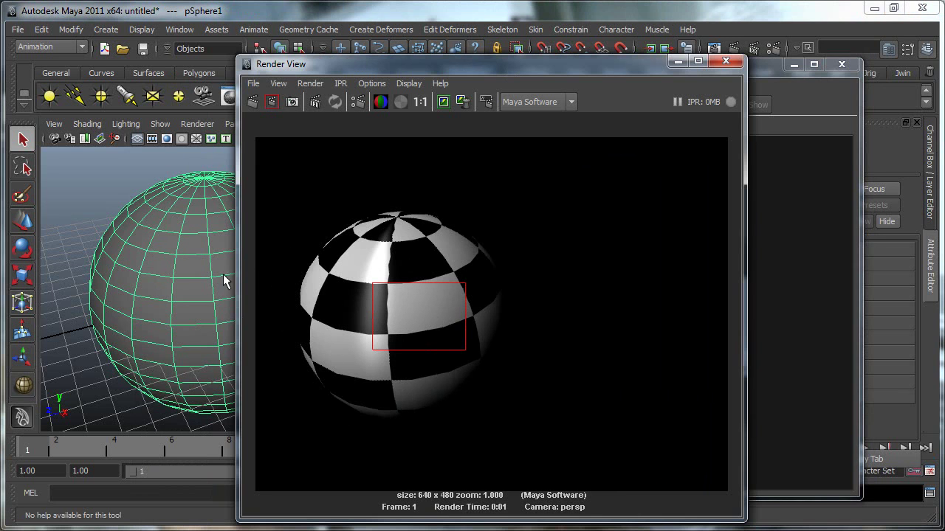
pyautogui.click(726, 62)
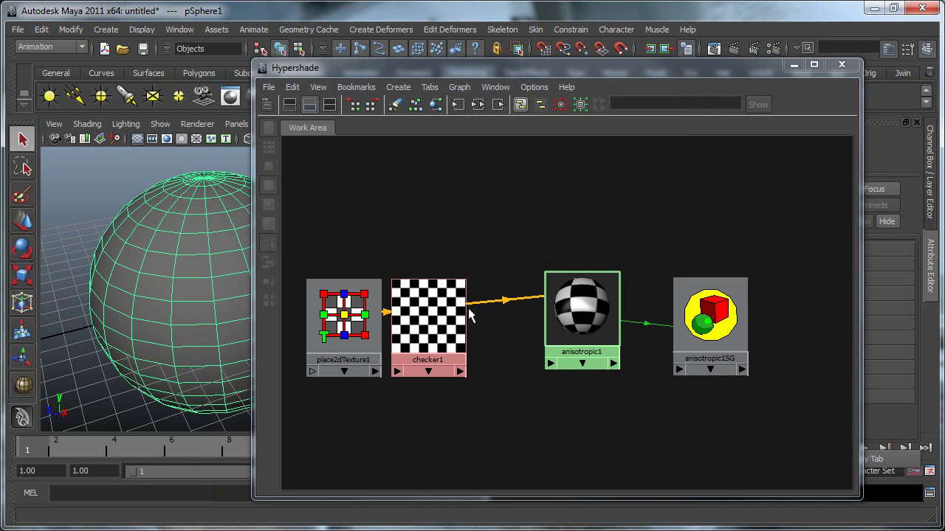
# Examine which channels link checker1 to anisotropic1 in Hypershade and compare with the sphere in the perspective view
pyautogui.click(500, 298)
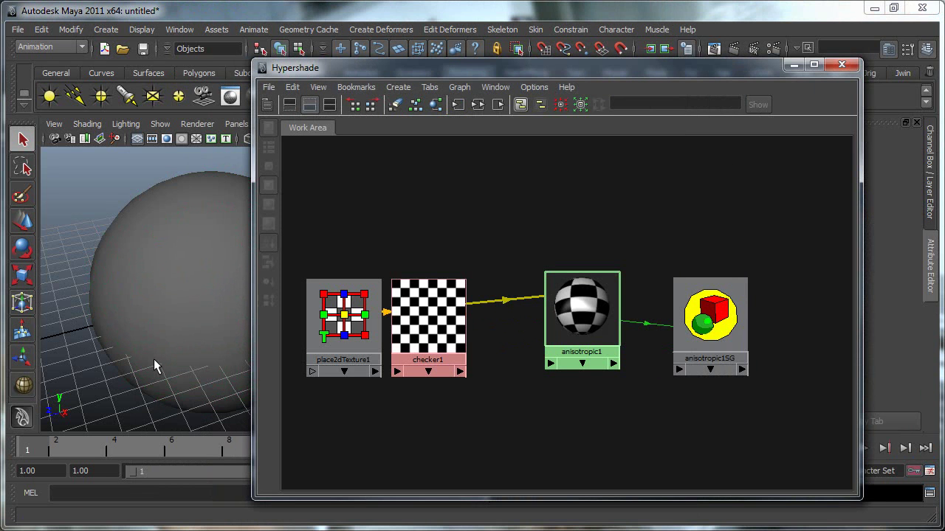
pyautogui.scroll(-2, 517, 351)
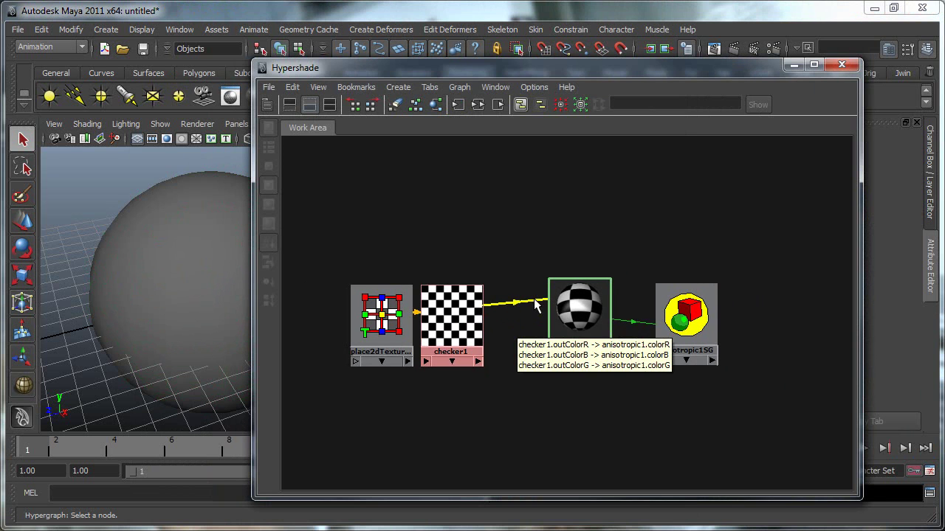
pyautogui.keyDown('alt'); pyautogui.moveTo(177, 297); pyautogui.dragTo(58, 313); pyautogui.keyUp('alt')
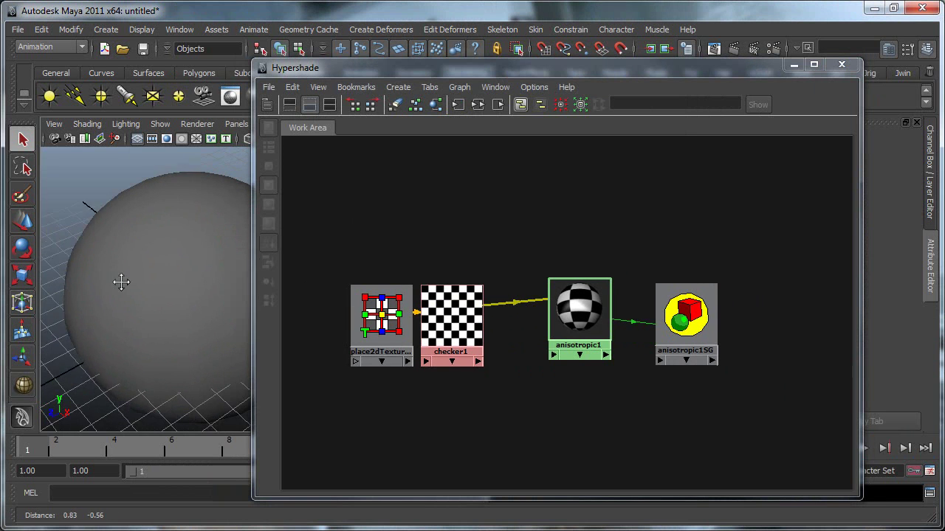
pyautogui.keyDown('alt'); pyautogui.moveTo(152, 301); pyautogui.dragTo(93, 280, button='middle'); pyautogui.keyUp('alt')
# Delete all nodes of the anisotropic1 shading network from the Hypershade work area
pyautogui.click(556, 319)
pyautogui.moveTo(642, 68); pyautogui.dragTo(678, 30)
pyautogui.moveTo(364, 196)
pyautogui.mouseDown()
pyautogui.moveTo(787, 348)
pyautogui.moveTo(786, 364)
pyautogui.mouseUp()
pyautogui.press('Delete')
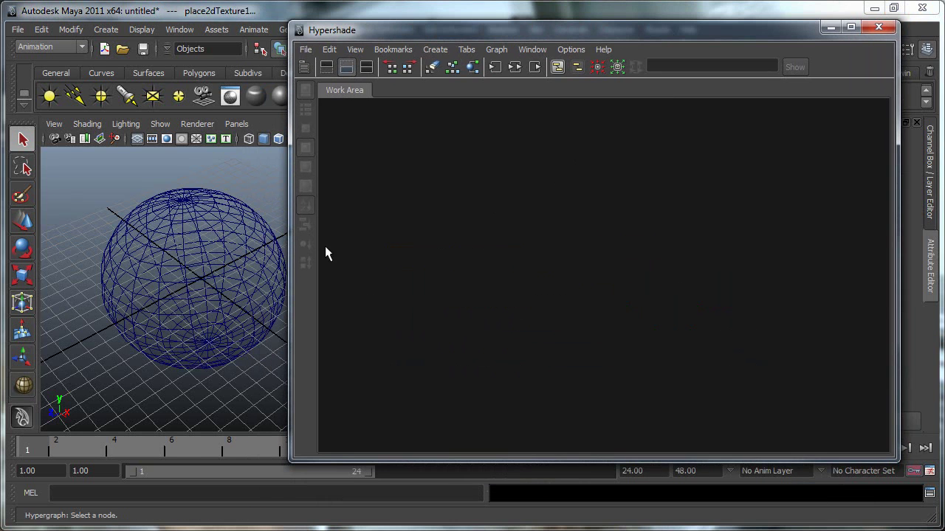
# Assign the default material of initialShadingGroup to the sphere from Hypershade and close Hypershade
pyautogui.click(220, 232)
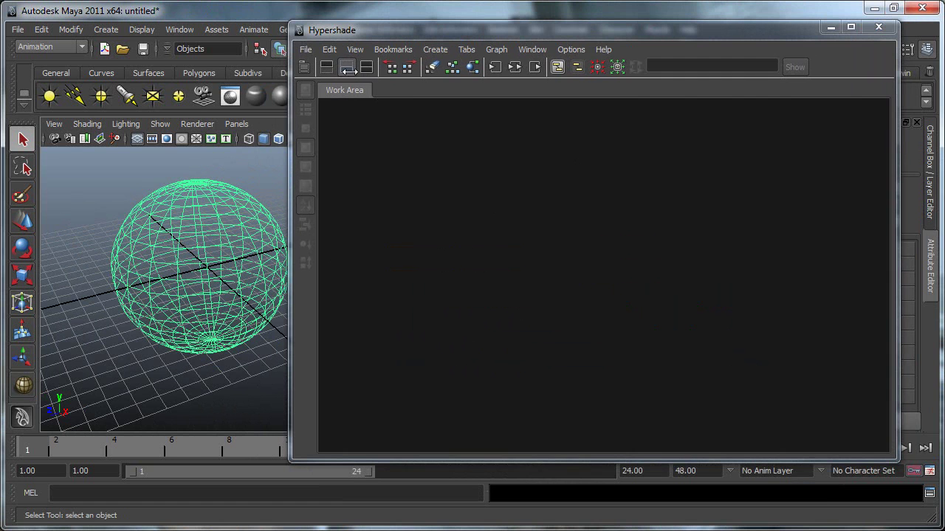
pyautogui.click(327, 67)
pyautogui.rightClick(353, 112)
pyautogui.click(361, 98)
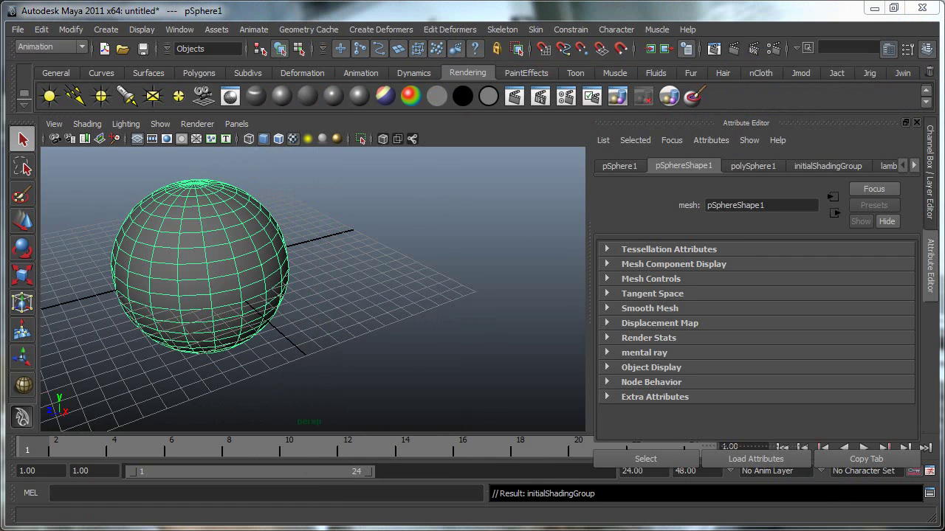
# Show the Channel Box and scale the sphere uniformly to about 0.307
pyautogui.keyDown('alt'); pyautogui.moveTo(310, 208); pyautogui.dragTo(439, 224, button='middle'); pyautogui.keyUp('alt')
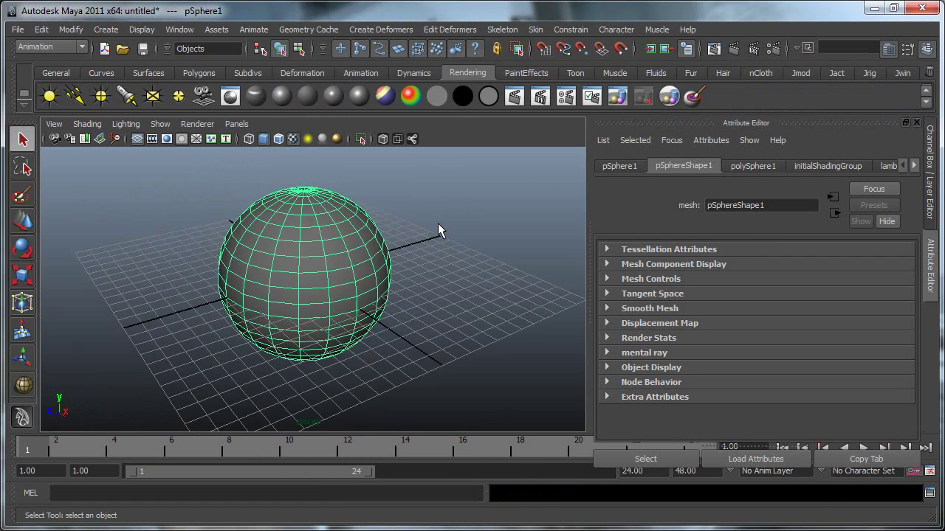
pyautogui.keyDown('alt'); pyautogui.moveTo(359, 237); pyautogui.dragTo(635, 207, button='right'); pyautogui.keyUp('alt')
pyautogui.click(930, 173)
pyautogui.keyDown('alt'); pyautogui.moveTo(524, 257); pyautogui.dragTo(361, 270, button='right'); pyautogui.keyUp('alt')
pyautogui.press('r')
pyautogui.moveTo(366, 267); pyautogui.dragTo(257, 281)
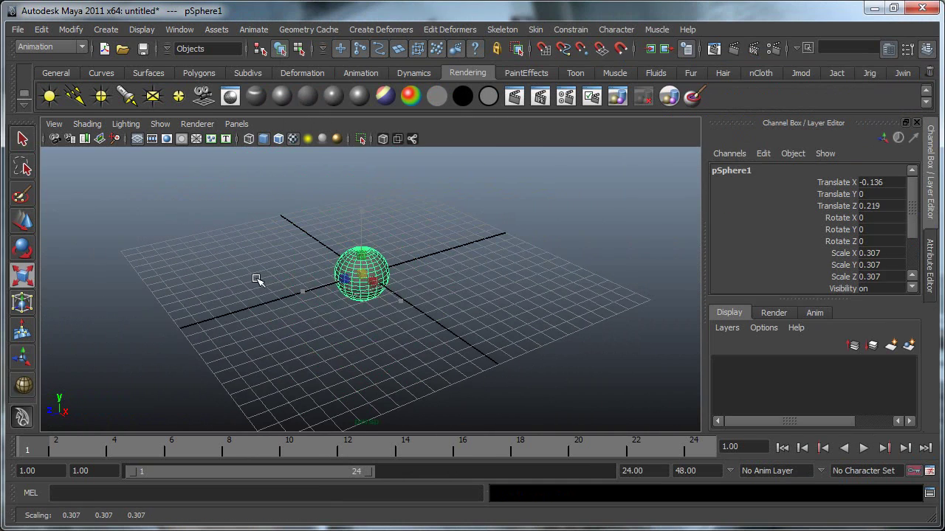
# Move the sphere along Z away from the origin, duplicate it and grid-snap the copy to Translate Z -4
pyautogui.press('w')
pyautogui.keyDown('alt'); pyautogui.moveTo(258, 281); pyautogui.dragTo(417, 338, button='right'); pyautogui.keyUp('alt')
pyautogui.keyDown('alt'); pyautogui.moveTo(418, 338); pyautogui.dragTo(305, 338); pyautogui.keyUp('alt')
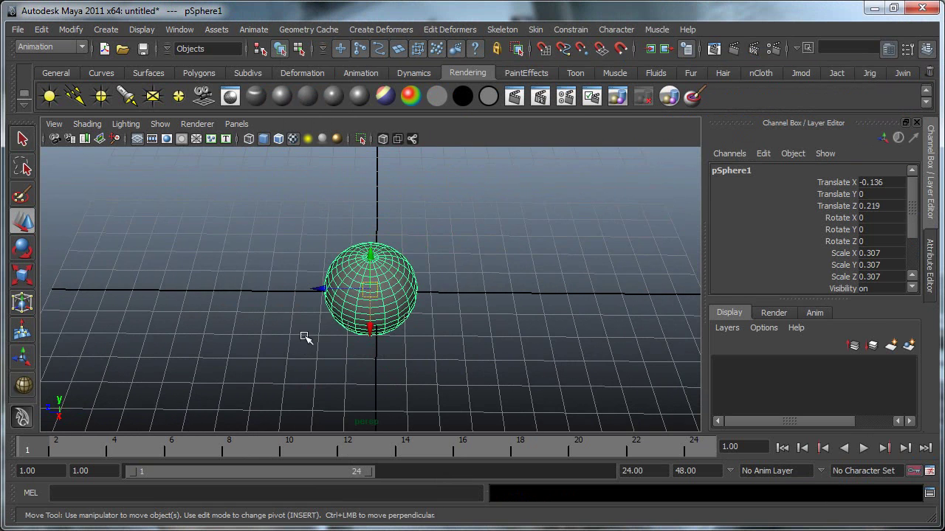
pyautogui.moveTo(325, 289); pyautogui.dragTo(437, 290)
pyautogui.hotkey('ctrl', 'd')
pyautogui.press('x')
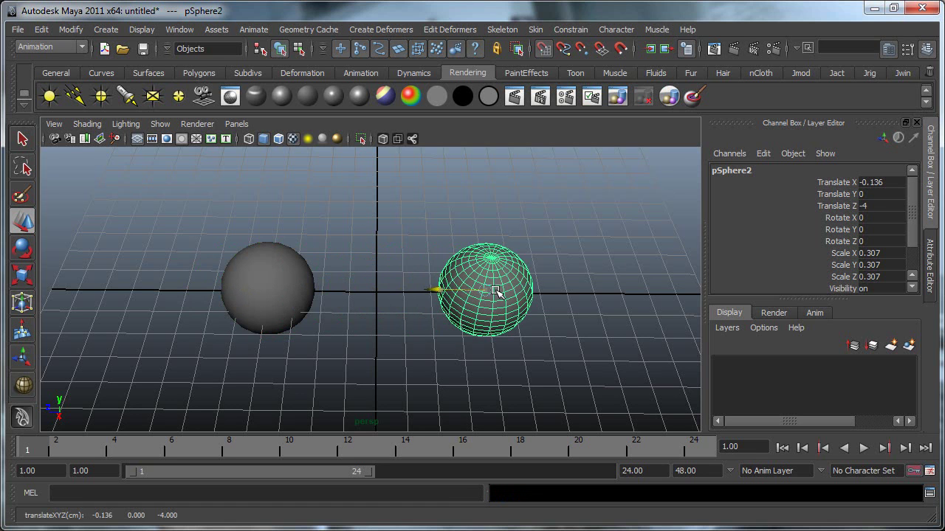
pyautogui.click(347, 290)
# Freeze the transformations of both spheres together and return the viewport to shaded display
pyautogui.moveTo(261, 246); pyautogui.dragTo(531, 321)
pyautogui.press('4')
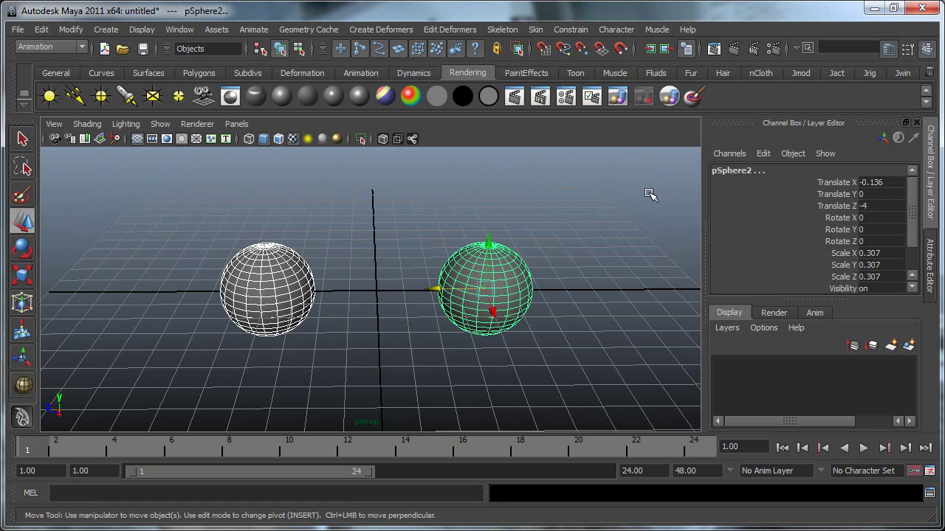
pyautogui.click(71, 29)
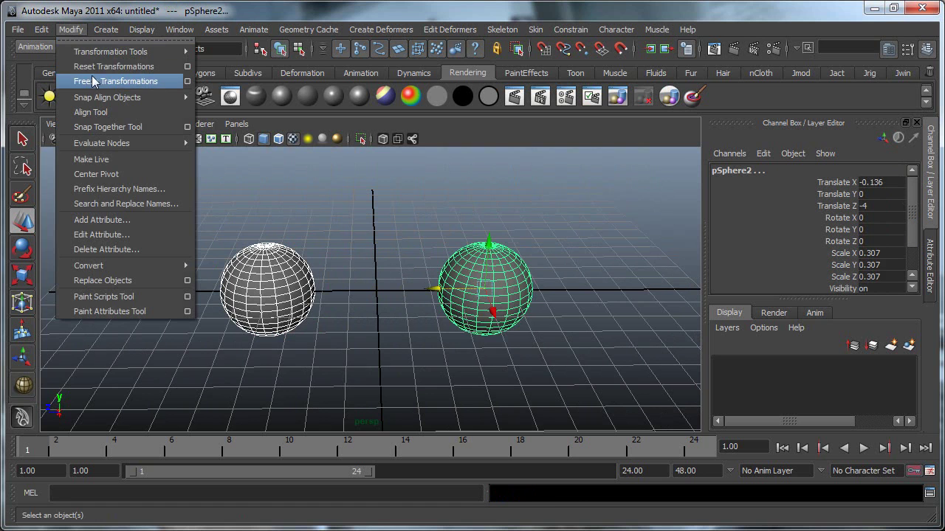
pyautogui.click(93, 81)
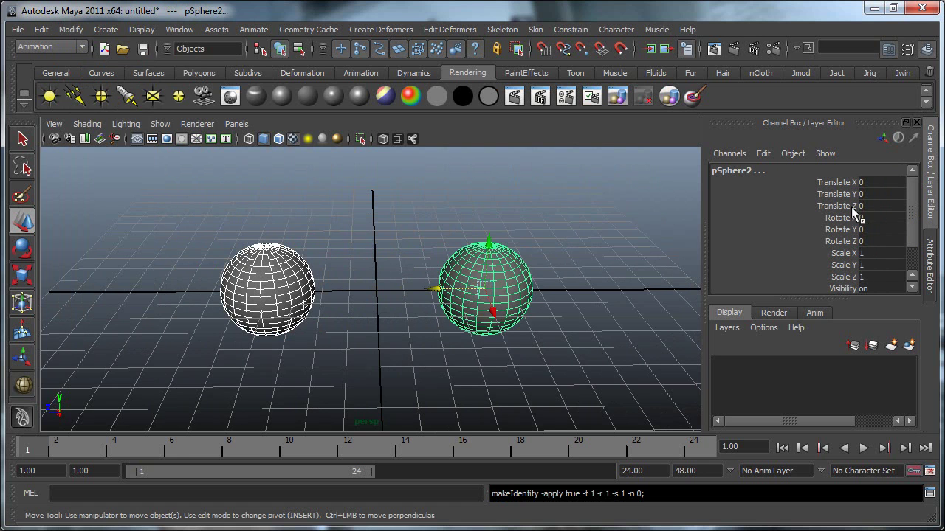
pyautogui.click(369, 225)
pyautogui.press('5')
# Check the frozen transform values of each sphere in turn
pyautogui.click(305, 287)
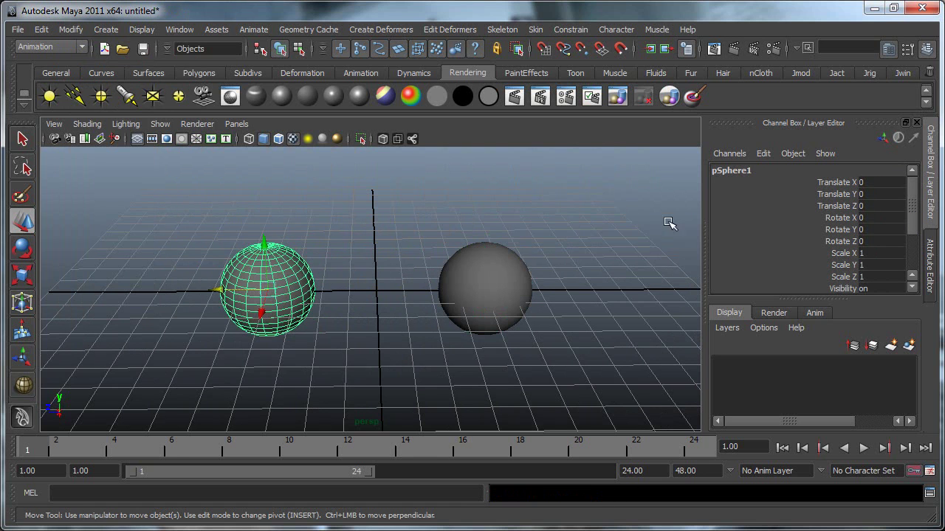
pyautogui.click(785, 170)
pyautogui.click(509, 278)
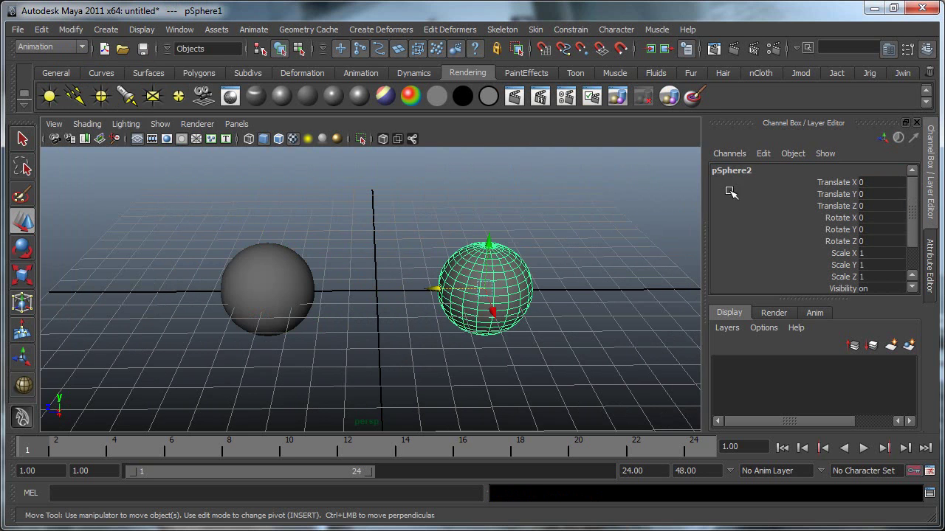
pyautogui.click(305, 278)
pyautogui.keyDown('alt'); pyautogui.moveTo(303, 264); pyautogui.dragTo(325, 262); pyautogui.keyUp('alt')
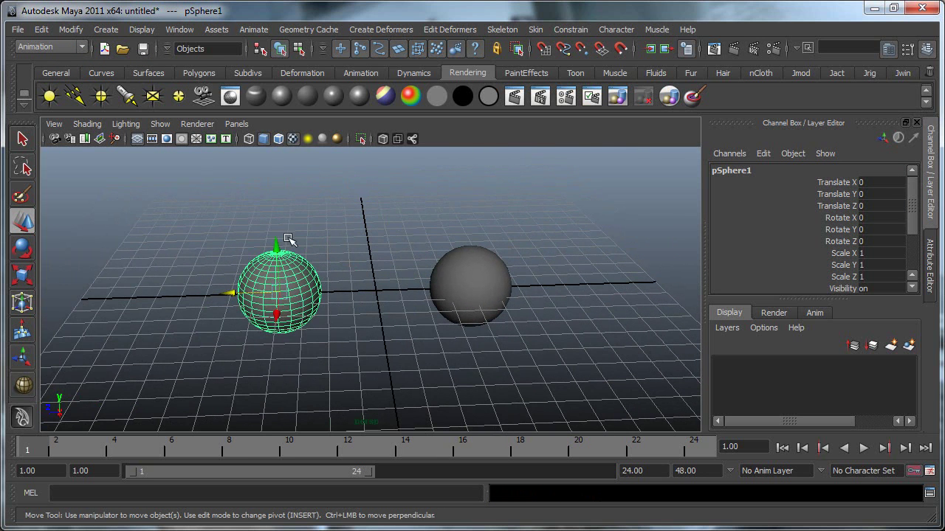
# Select both spheres and add them to the Hypershade graph, showing only the work area
pyautogui.click(502, 319)
pyautogui.press('4')
pyautogui.moveTo(944, 65); pyautogui.dragTo(393, 89)
pyautogui.moveTo(335, 84); pyautogui.dragTo(305, 73)
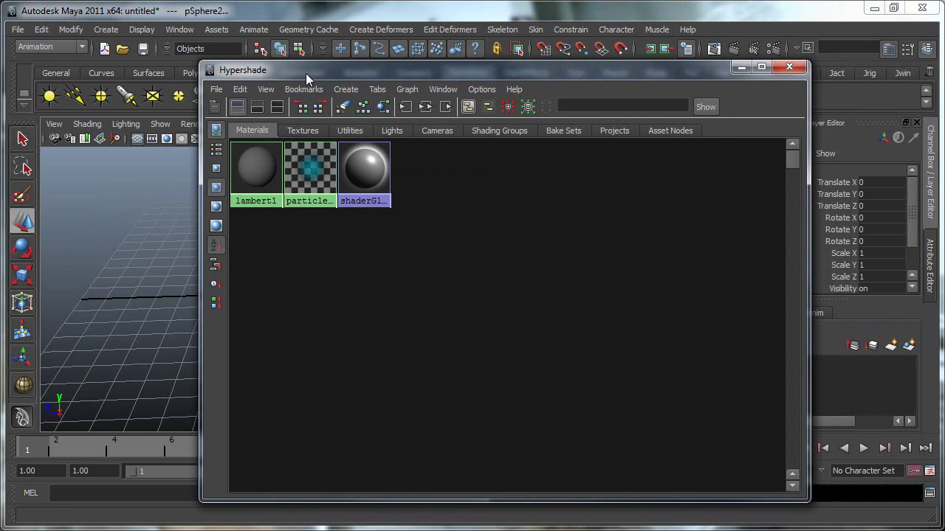
pyautogui.click(256, 106)
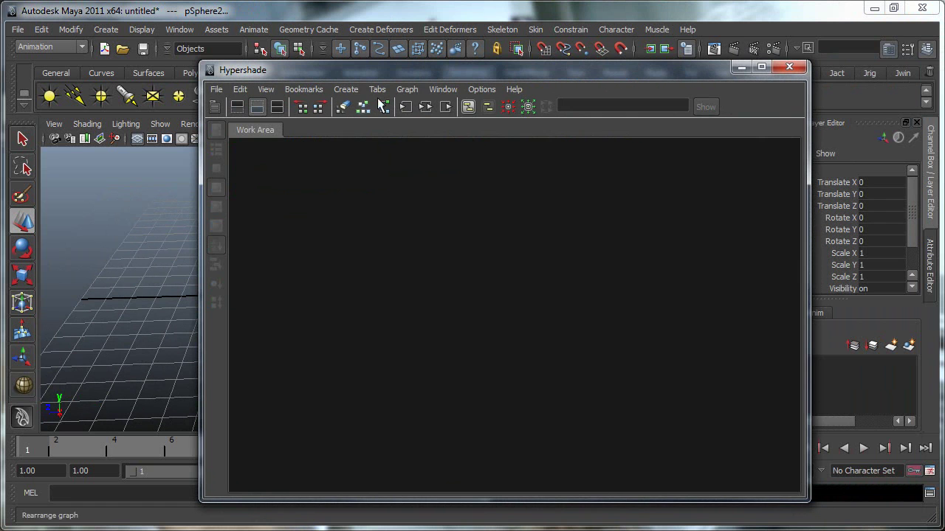
pyautogui.click(404, 89)
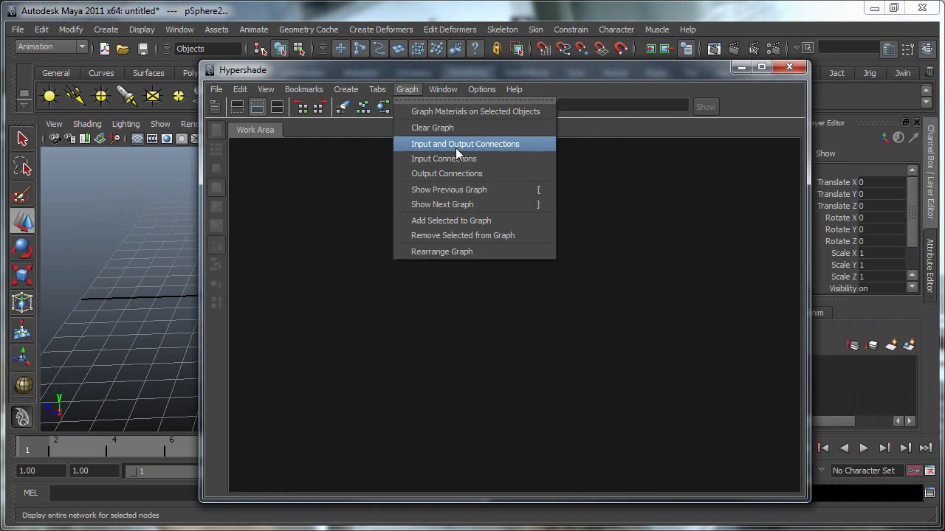
pyautogui.click(460, 225)
# Place Hypershade beside the spheres in the viewport and pull the pSphere1 and pSphere2 nodes apart
pyautogui.moveTo(496, 70); pyautogui.dragTo(745, 53)
pyautogui.keyDown('alt'); pyautogui.moveTo(230, 305); pyautogui.dragTo(124, 303, button='middle'); pyautogui.keyUp('alt')
pyautogui.click(284, 277)
pyautogui.click(637, 354)
pyautogui.moveTo(638, 354); pyautogui.dragTo(550, 230)
pyautogui.moveTo(652, 451); pyautogui.dragTo(733, 215)
pyautogui.moveTo(536, 206)
pyautogui.mouseDown()
pyautogui.moveTo(555, 199)
pyautogui.moveTo(539, 210)
pyautogui.mouseUp()
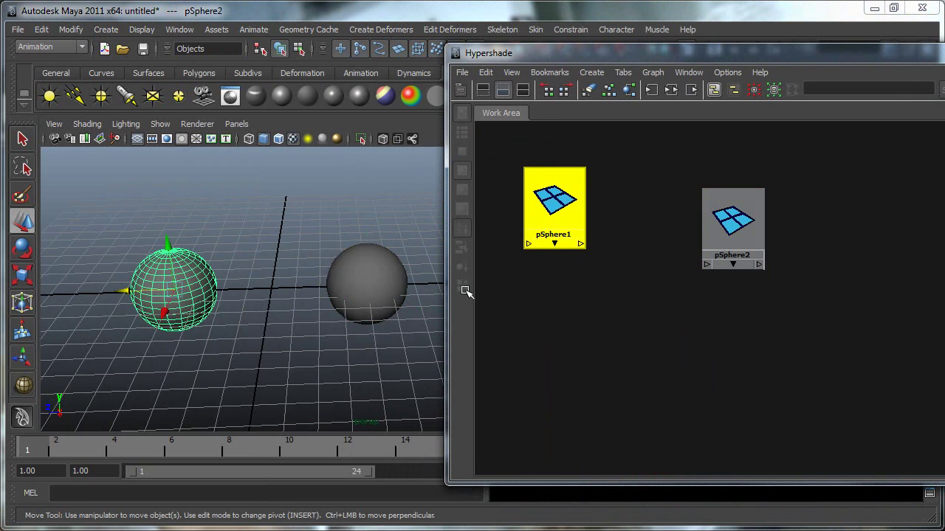
# Line up the pSphere2 node beside pSphere1 in the enlarged work area
pyautogui.scroll(3, 533, 240)
pyautogui.keyDown('alt'); pyautogui.moveTo(552, 217); pyautogui.dragTo(702, 288, button='middle'); pyautogui.keyUp('alt')
pyautogui.moveTo(584, 217); pyautogui.dragTo(616, 261)
pyautogui.click(650, 298)
pyautogui.click(615, 208)
pyautogui.moveTo(895, 260); pyautogui.dragTo(779, 254)
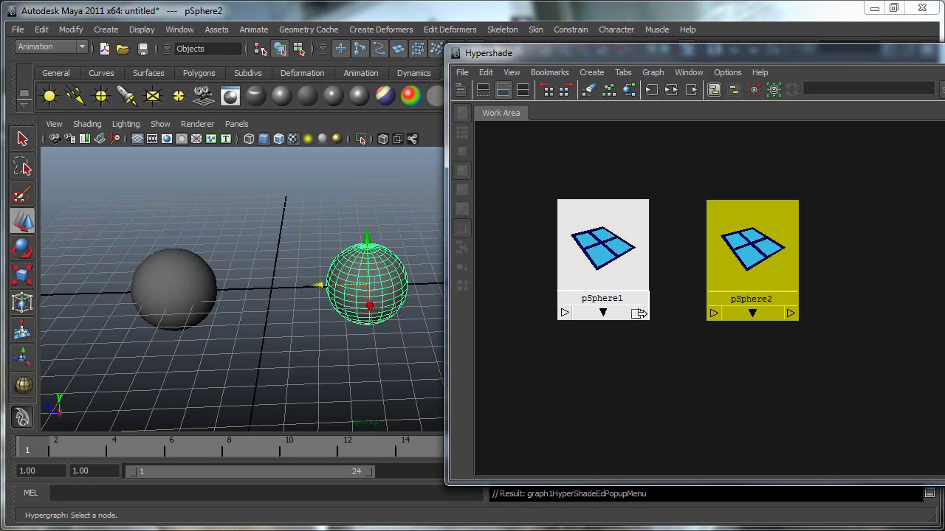
# Review the output attributes of pSphere1 that are available for connection
pyautogui.click(639, 313)
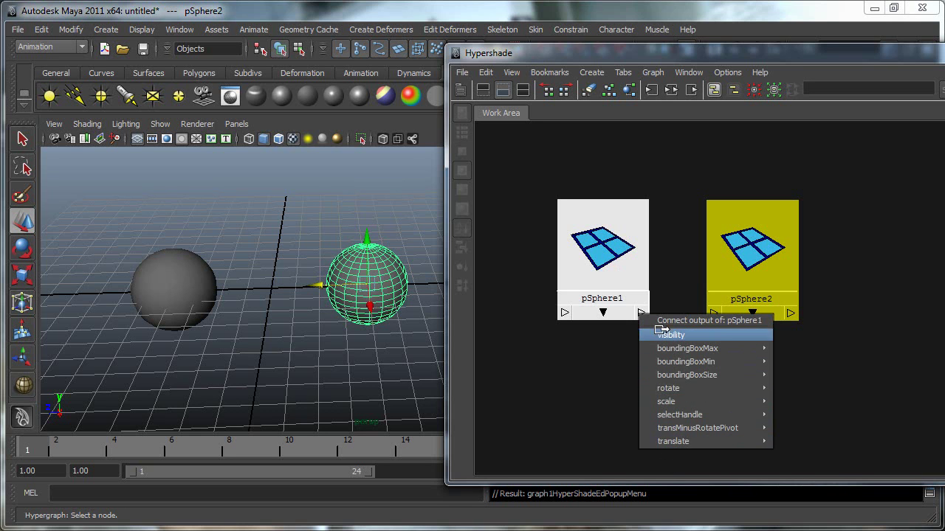
pyautogui.moveTo(671, 444)
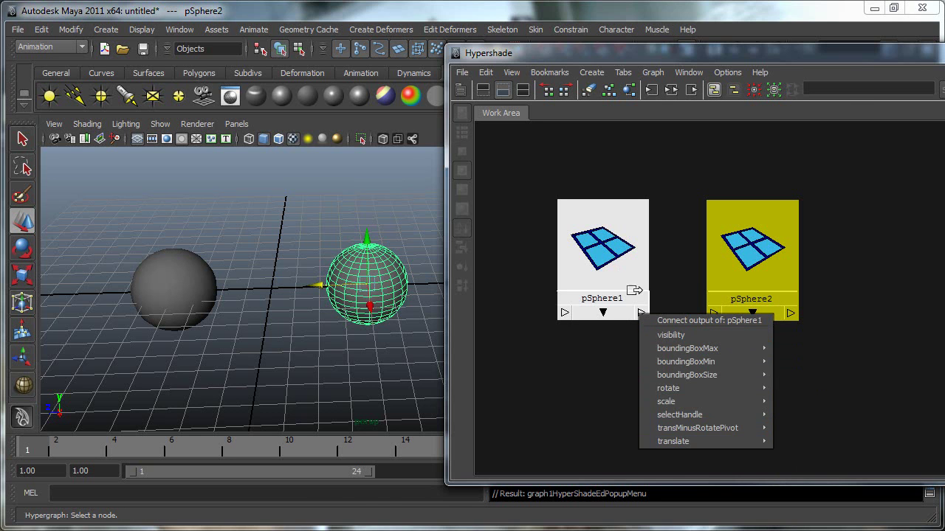
pyautogui.click(596, 367)
# Select each sphere alternately in Hypershade and the viewport to match the nodes to their objects
pyautogui.click(591, 270)
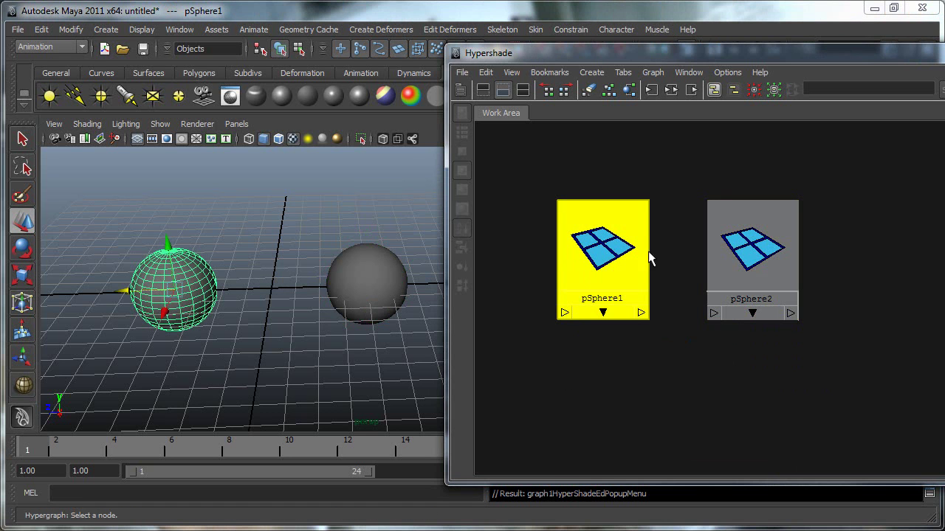
pyautogui.click(746, 233)
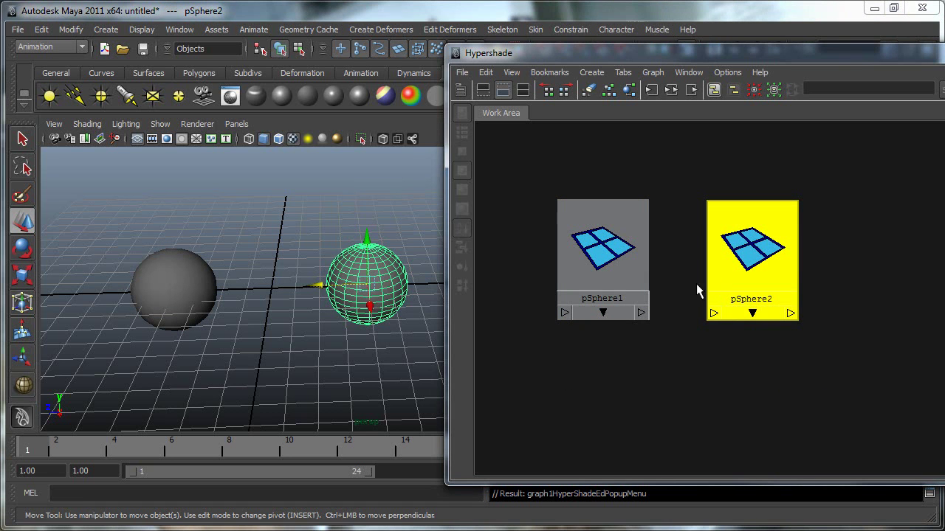
pyautogui.click(185, 276)
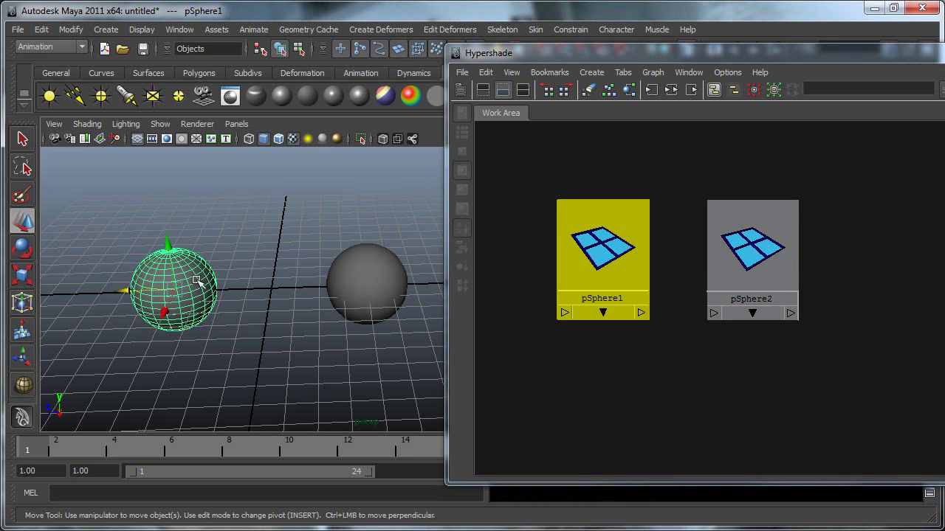
pyautogui.click(384, 274)
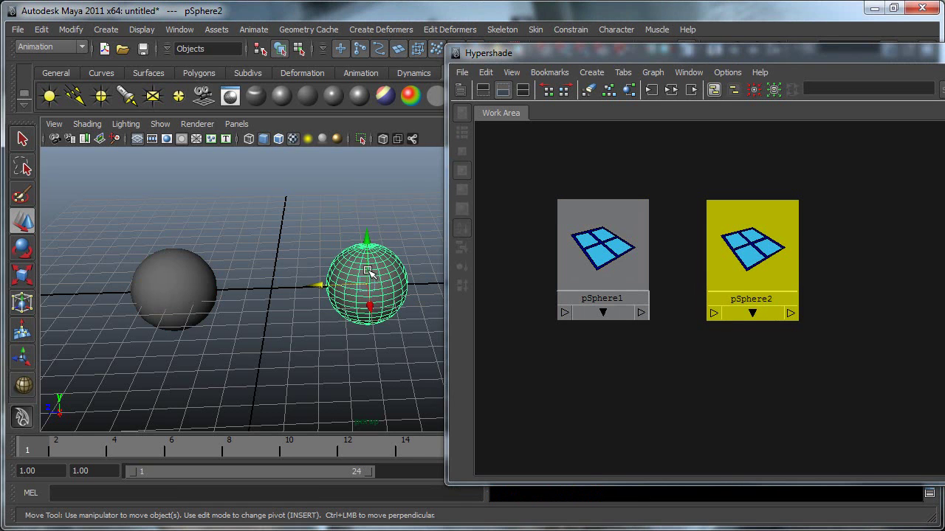
pyautogui.click(184, 285)
pyautogui.click(344, 296)
pyautogui.click(182, 288)
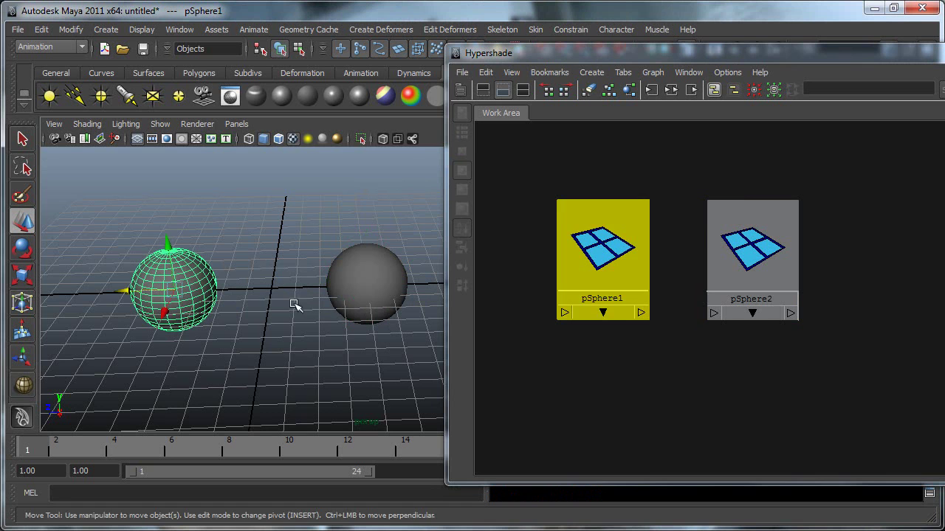
pyautogui.moveTo(600, 269); pyautogui.dragTo(648, 237, button='middle')
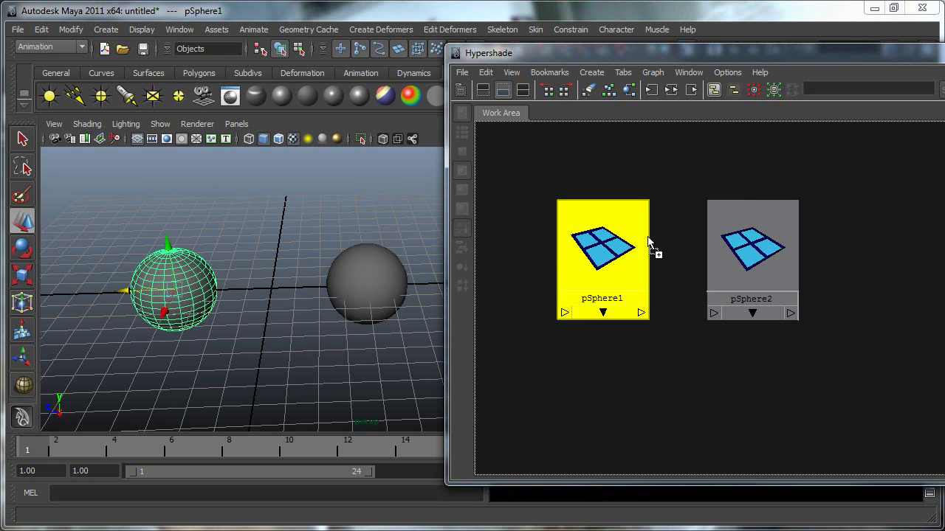
pyautogui.moveTo(745, 244); pyautogui.dragTo(753, 255, button='middle')
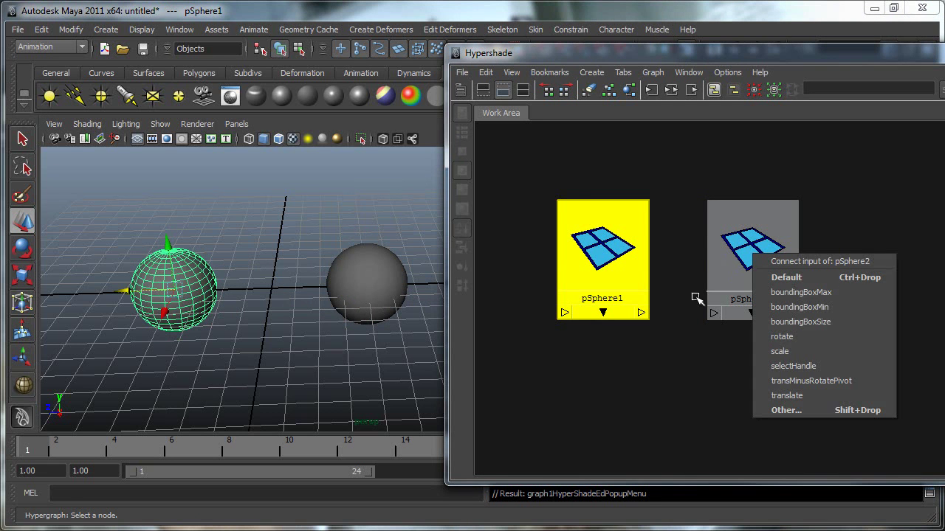
pyautogui.click(697, 299)
# Connect the translate output of pSphere1 to the translate input of pSphere2 in the Hypershade work area
pyautogui.click(639, 312)
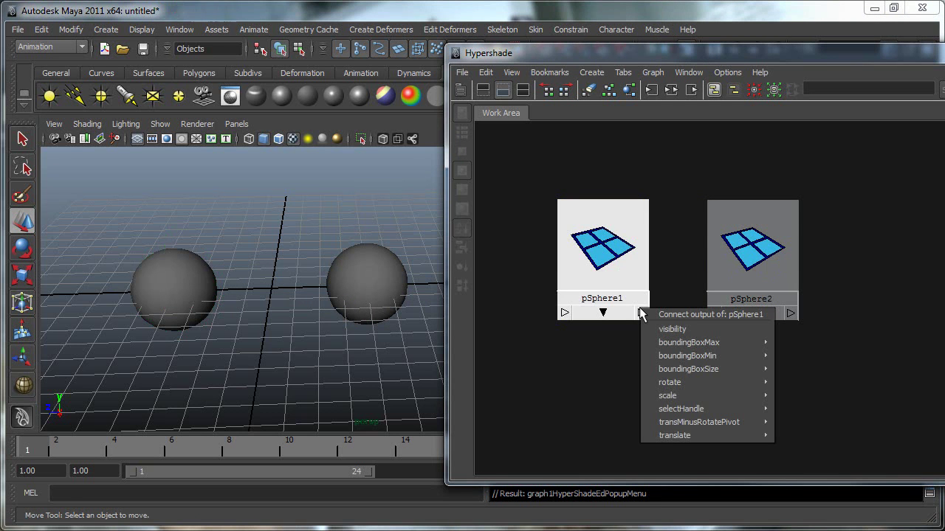
pyautogui.click(639, 312)
pyautogui.click(637, 314)
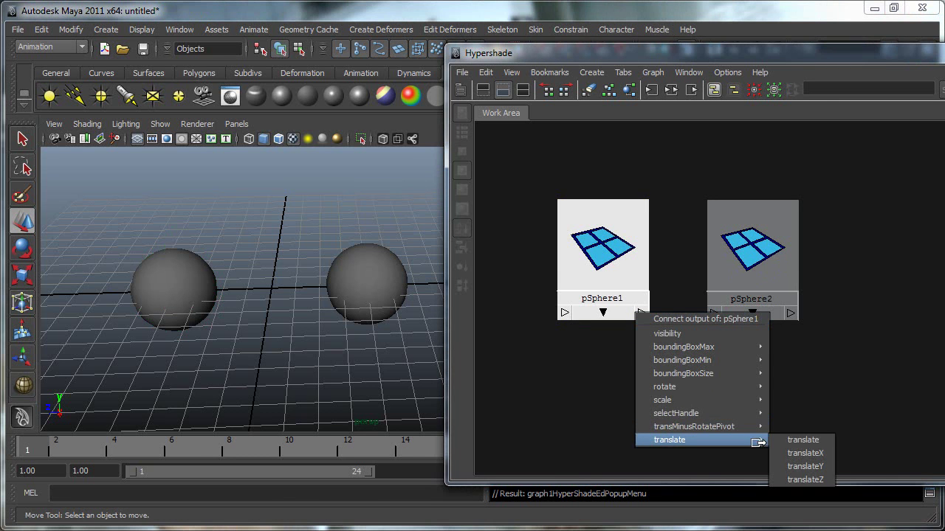
pyautogui.click(808, 440)
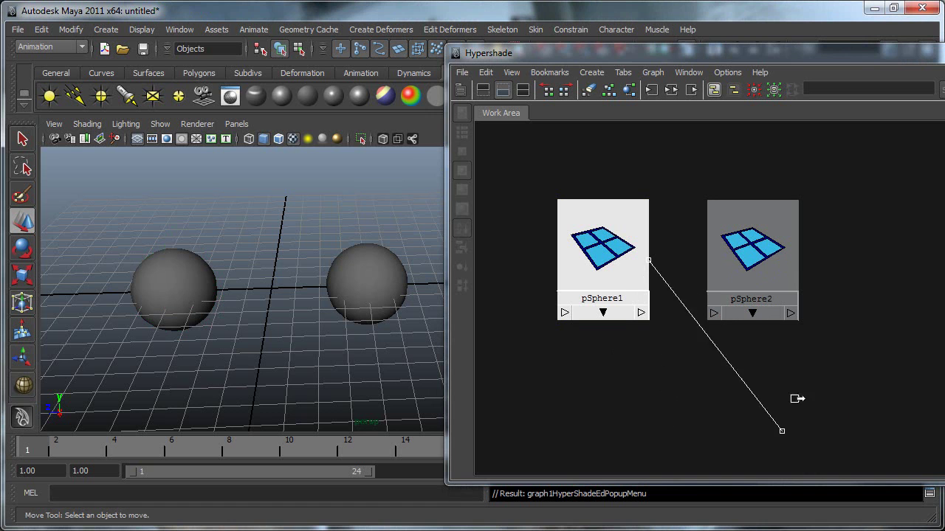
pyautogui.click(713, 313)
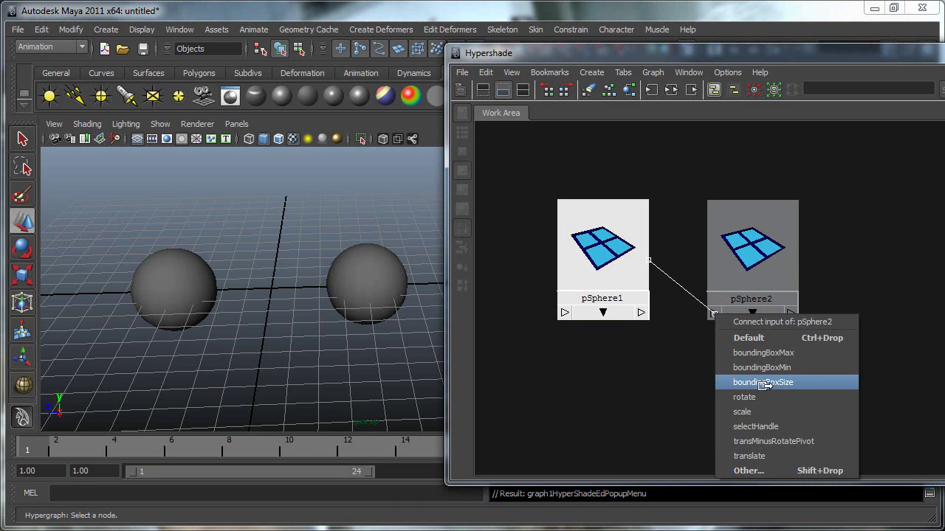
pyautogui.click(749, 456)
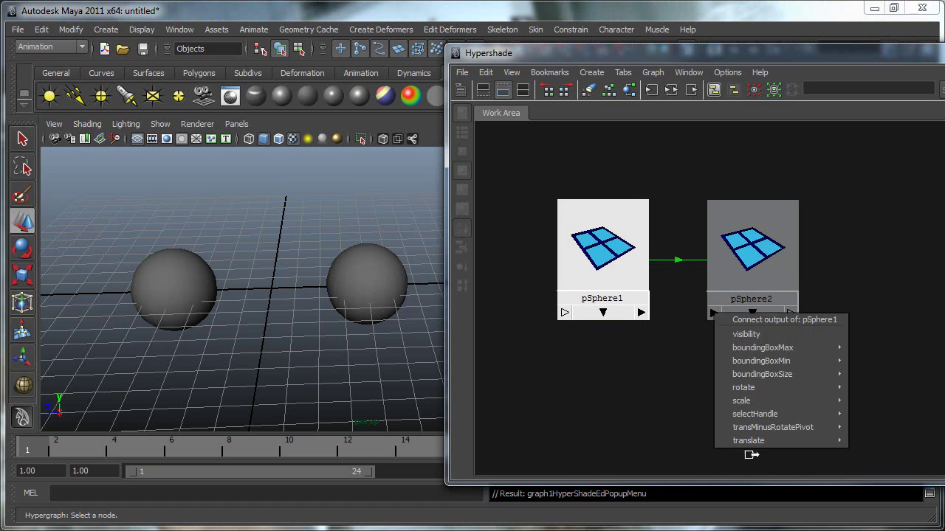
pyautogui.click(682, 400)
# Move the pSphere2 node slightly farther from pSphere1 and inspect the connection between the two nodes
pyautogui.click(607, 255)
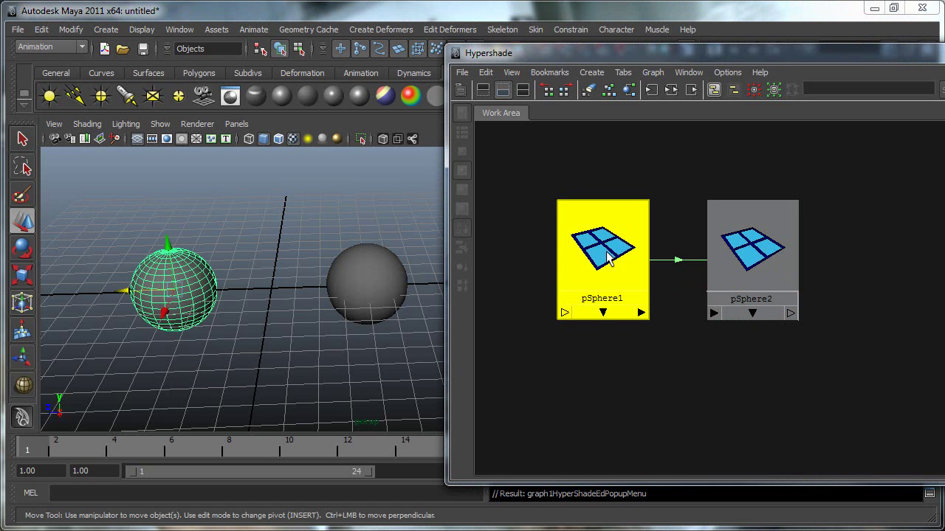
pyautogui.moveTo(752, 250); pyautogui.dragTo(788, 244)
pyautogui.click(591, 247)
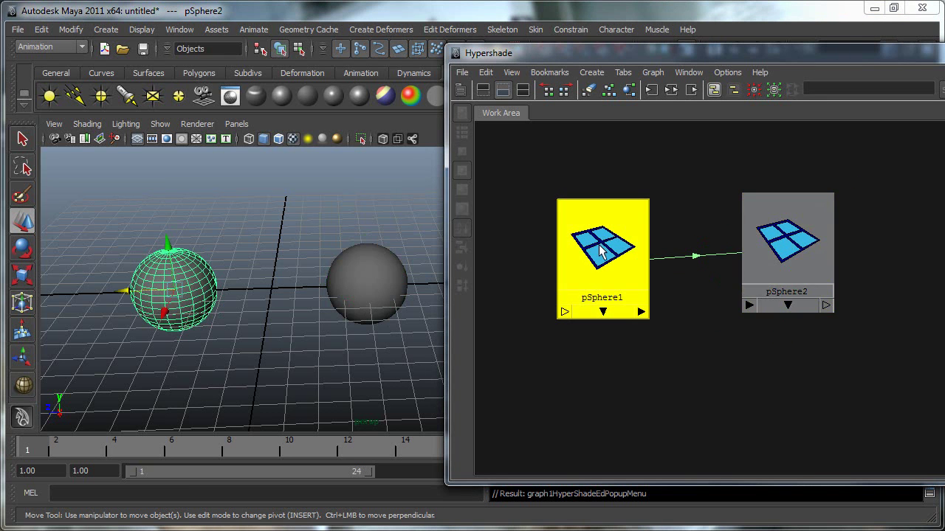
pyautogui.click(747, 219)
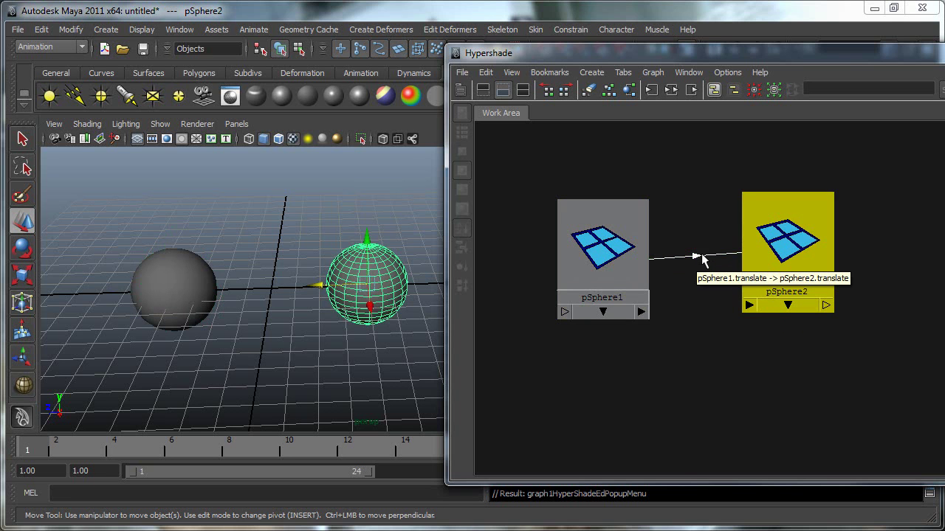
# Move Hypershade out of the way and move pSphere1 freely to about X -4.667, Y 4.847, Z 5.788
pyautogui.click(198, 296)
pyautogui.moveTo(177, 286); pyautogui.dragTo(280, 273)
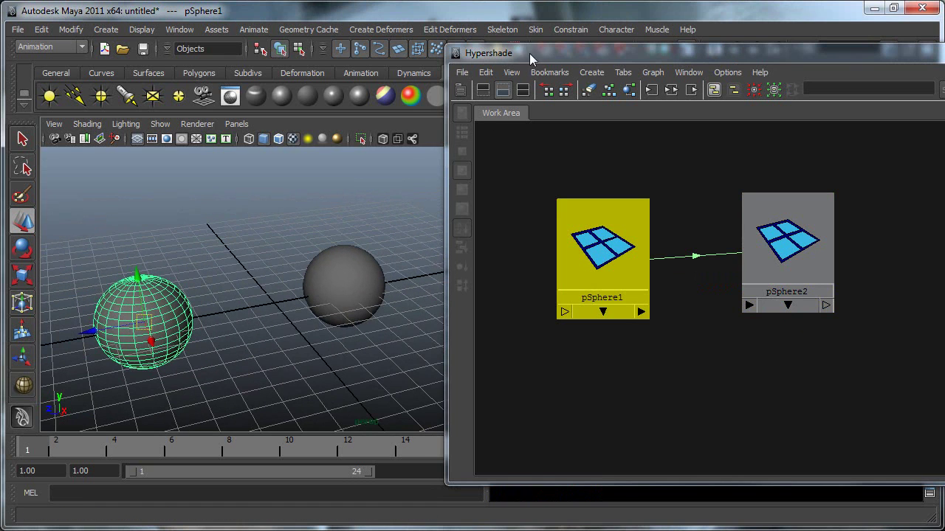
pyautogui.moveTo(532, 59); pyautogui.dragTo(944, 53)
pyautogui.keyDown('alt'); pyautogui.moveTo(350, 297); pyautogui.dragTo(283, 294, button='right'); pyautogui.keyUp('alt')
pyautogui.keyDown('alt'); pyautogui.moveTo(284, 290); pyautogui.dragTo(369, 293, button='middle'); pyautogui.keyUp('alt')
pyautogui.keyDown('alt'); pyautogui.moveTo(464, 294); pyautogui.dragTo(453, 327, button='middle'); pyautogui.keyUp('alt')
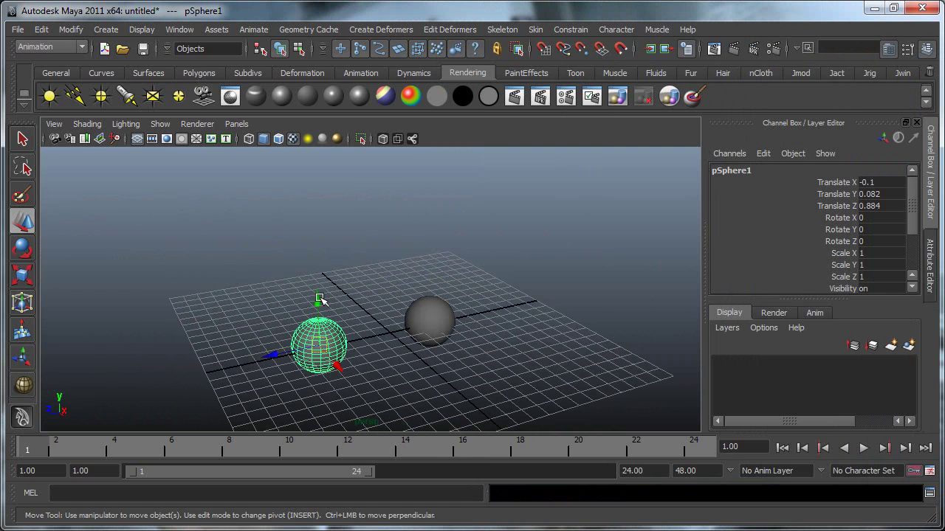
pyautogui.moveTo(319, 345); pyautogui.dragTo(214, 262)
# Compare the Translate X, Y and Z channels of pSphere1 with those of pSphere2
pyautogui.click(333, 255)
pyautogui.click(221, 259)
pyautogui.moveTo(875, 183); pyautogui.dragTo(874, 206)
pyautogui.click(840, 185)
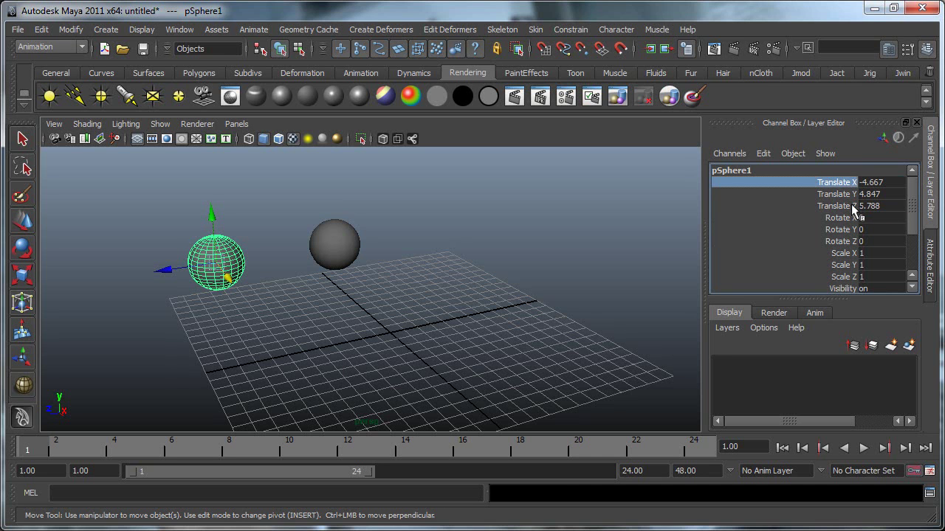
pyautogui.click(835, 194)
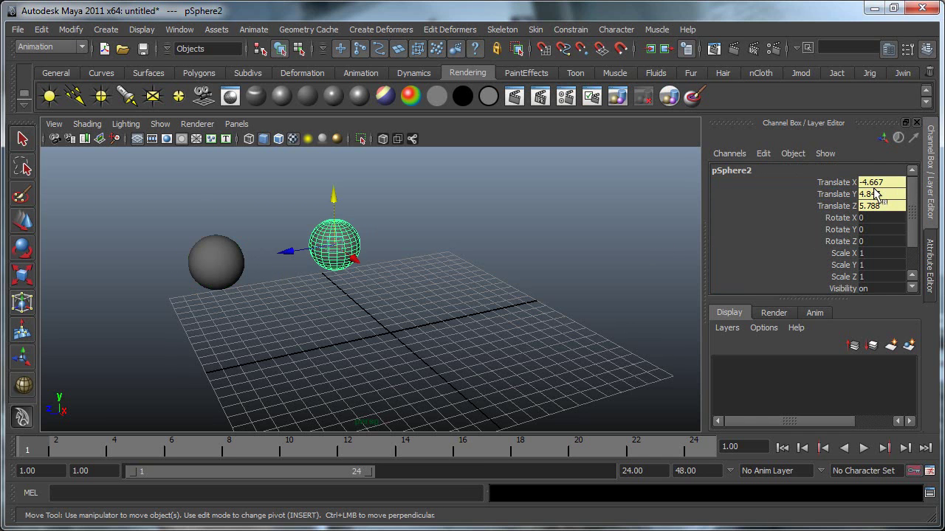
pyautogui.moveTo(875, 183); pyautogui.dragTo(864, 213)
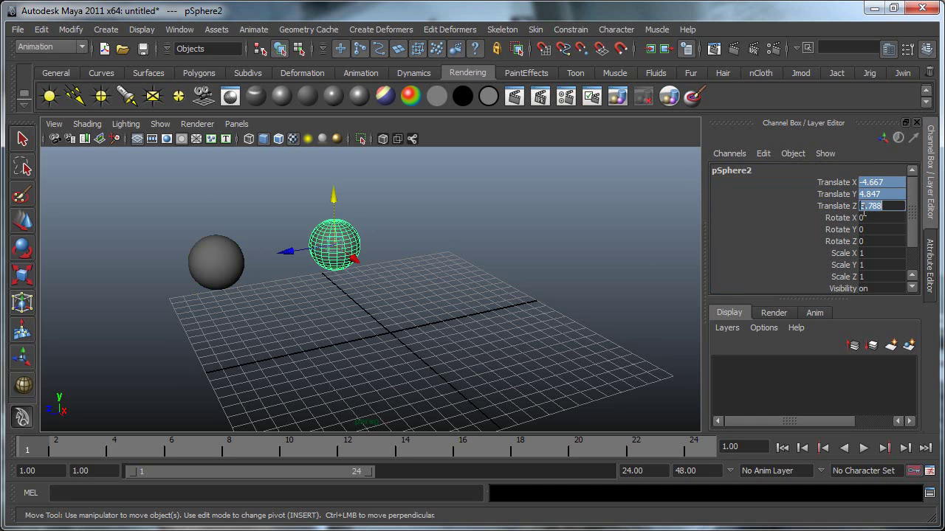
pyautogui.click(844, 207)
pyautogui.click(845, 194)
pyautogui.click(841, 208)
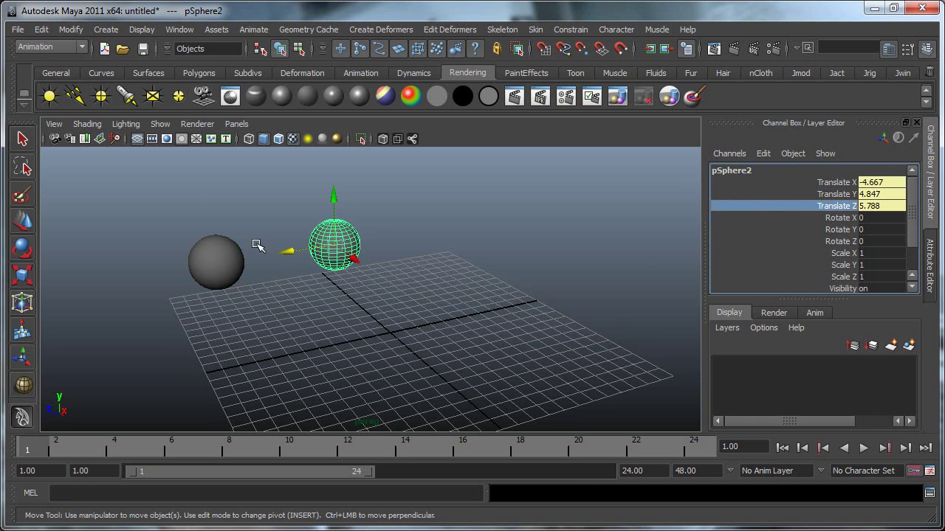
# Try to move pSphere2 directly in the viewport
pyautogui.click(378, 265)
pyautogui.click(328, 259)
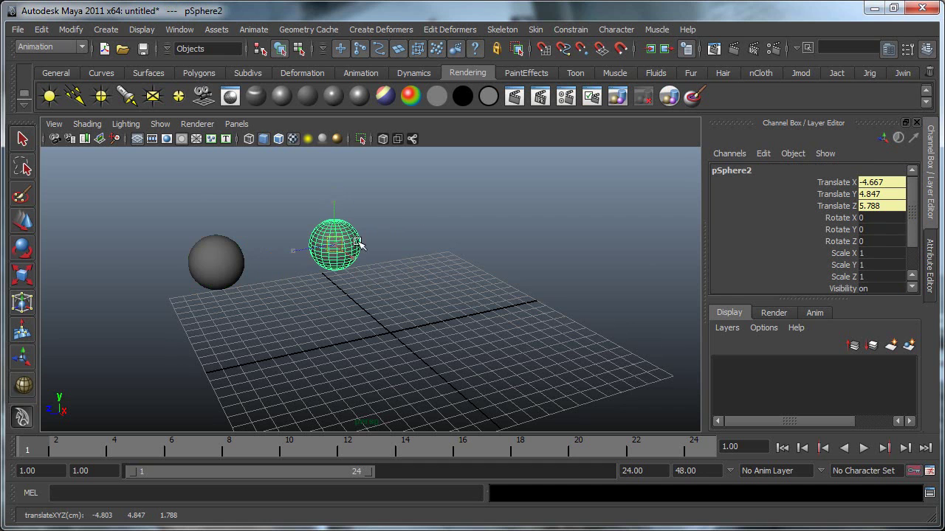
# Move pSphere1 freely in the viewport to about X -3.519, Y 5.102, Z 3.171, and select the connected pSphere2
pyautogui.press('Insert')
pyautogui.press('Insert')
pyautogui.press('Insert')
pyautogui.click(200, 256)
pyautogui.moveTo(236, 262); pyautogui.dragTo(282, 260)
pyautogui.click(384, 247)
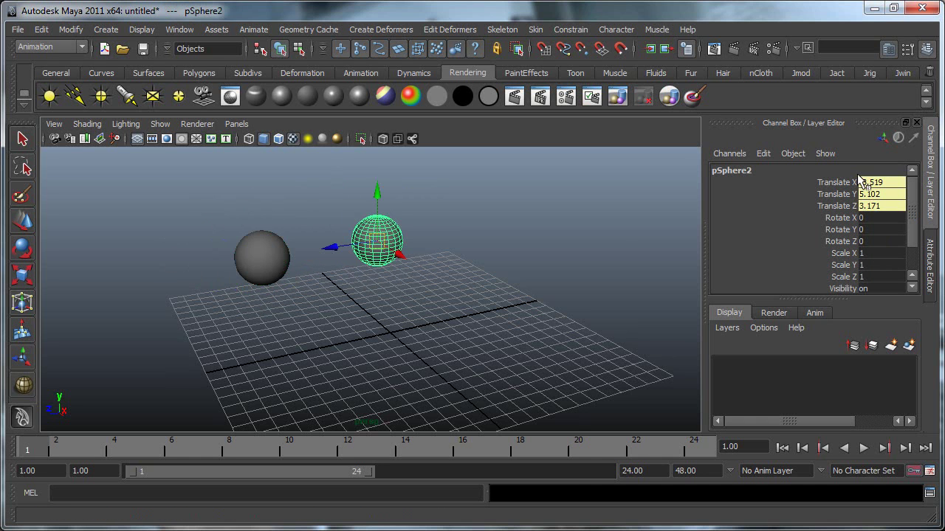
# Look up the Break Connections option for pSphere2's Translate X, Y and Z channels without applying it
pyautogui.moveTo(836, 185); pyautogui.dragTo(834, 208)
pyautogui.rightClick(819, 206)
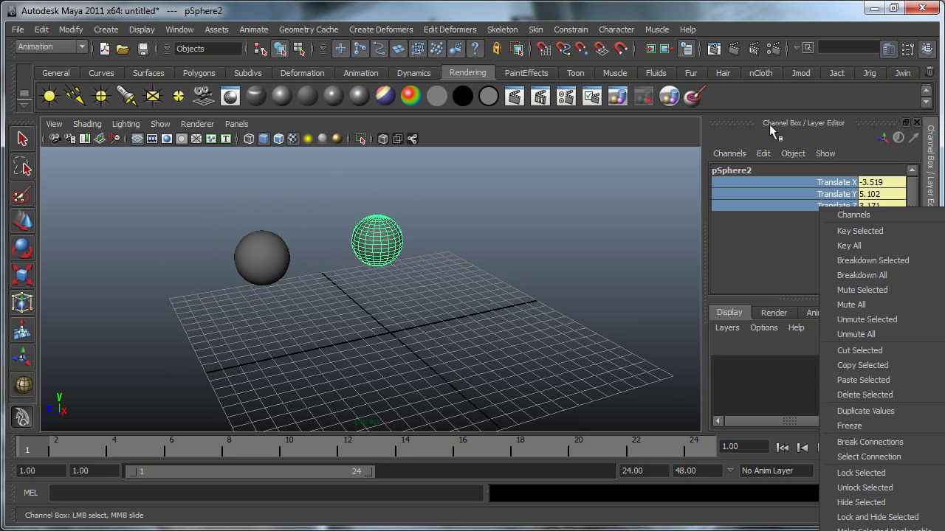
pyautogui.click(802, 17)
# Bring Hypershade back into view and delete the translate connection between pSphere1 and pSphere2
pyautogui.moveTo(944, 133); pyautogui.dragTo(441, 56)
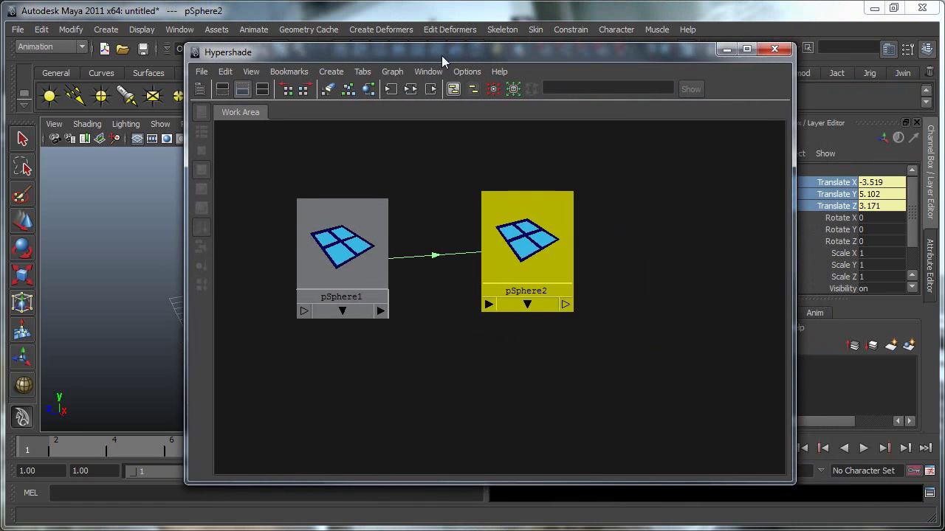
pyautogui.moveTo(427, 219); pyautogui.dragTo(462, 285)
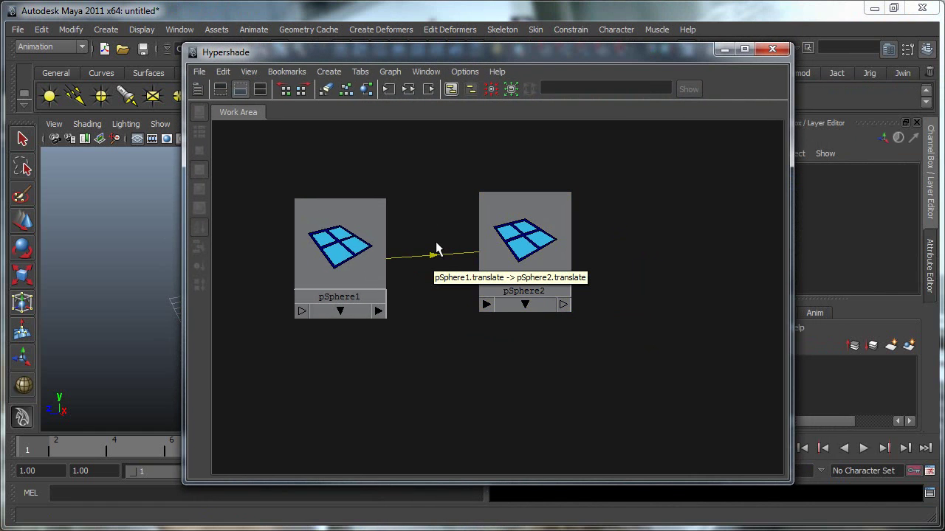
pyautogui.press('Delete')
pyautogui.moveTo(498, 57)
pyautogui.mouseDown()
pyautogui.moveTo(835, 132)
pyautogui.moveTo(473, 95)
pyautogui.moveTo(491, 70)
pyautogui.mouseUp()
# Open the Connection Editor with pSphere1 as the output node and pSphere2 as the input node
pyautogui.click(332, 235)
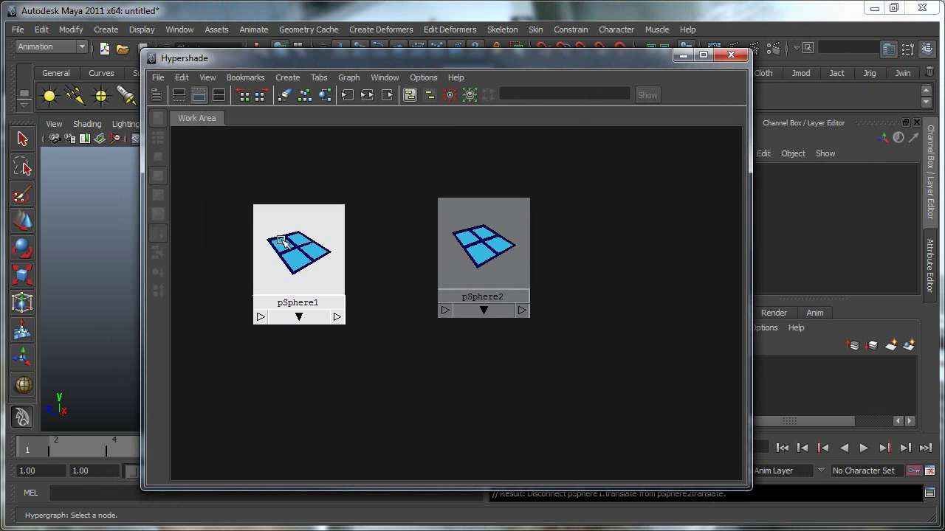
pyautogui.moveTo(294, 275); pyautogui.dragTo(468, 266, button='middle')
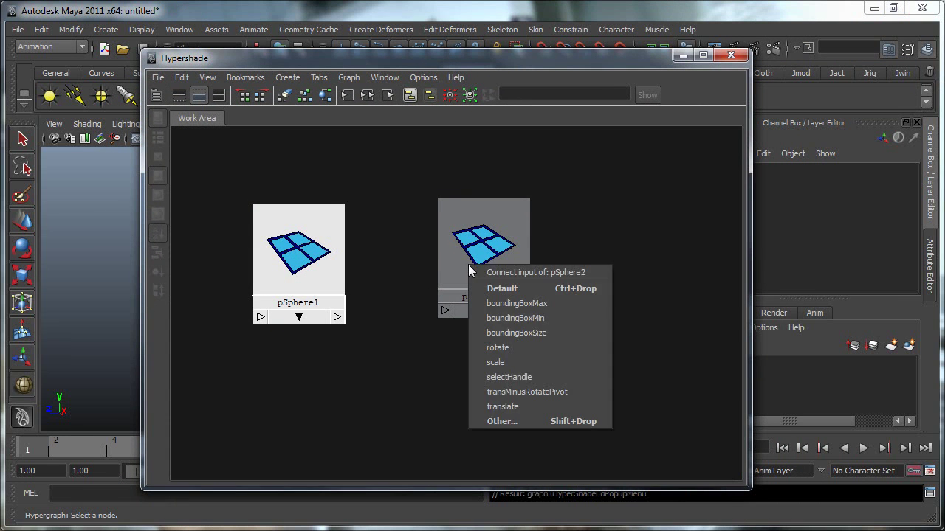
pyautogui.click(518, 420)
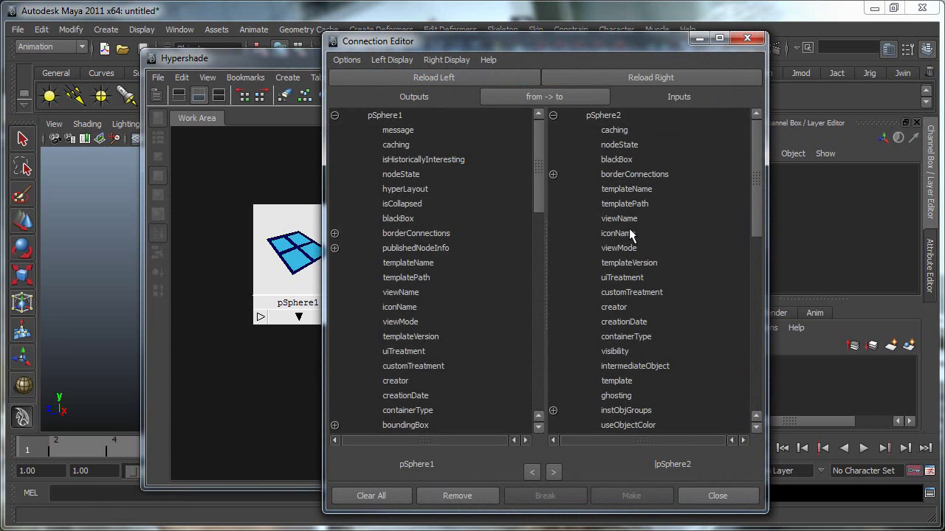
# Expand the translate attribute on both the pSphere1 outputs and the pSphere2 inputs
pyautogui.scroll(-12, 367, 394)
pyautogui.scroll(12, 379, 363)
pyautogui.scroll(-10, 405, 277)
pyautogui.scroll(-3, 409, 292)
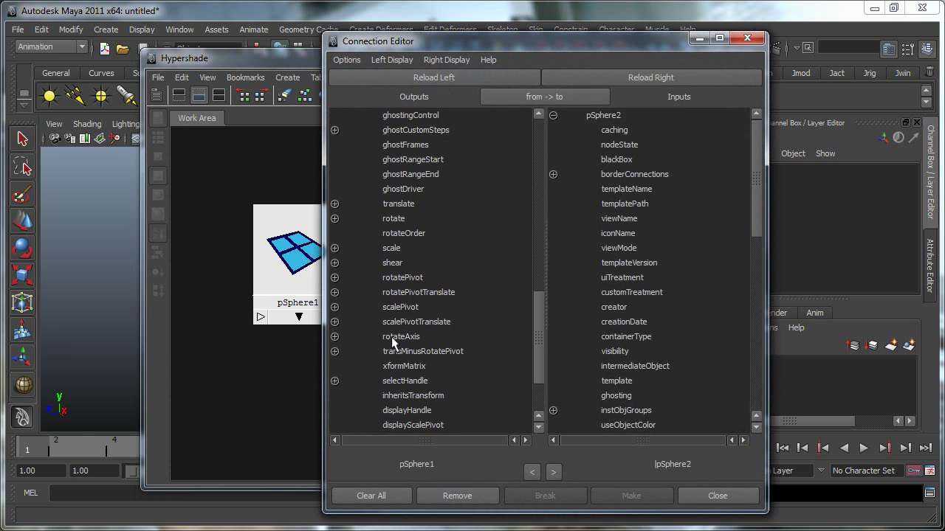
pyautogui.click(335, 204)
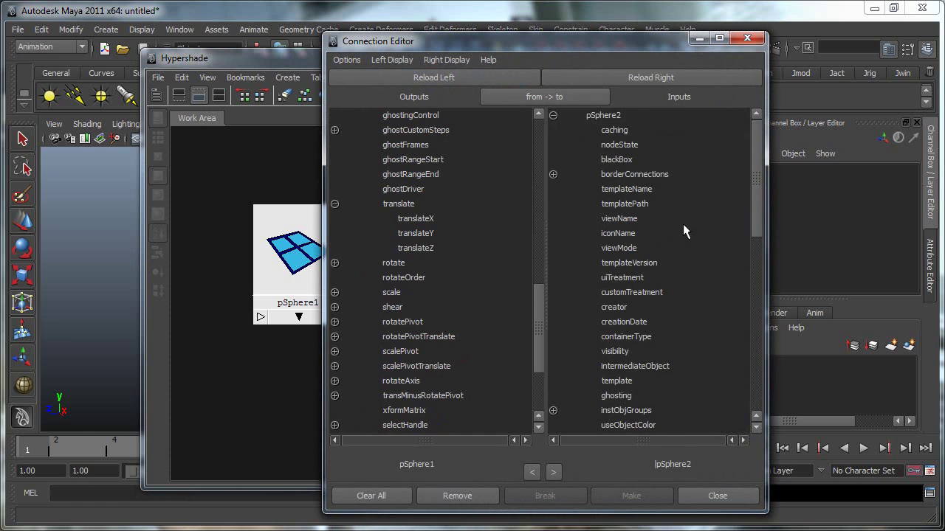
pyautogui.scroll(-10, 683, 224)
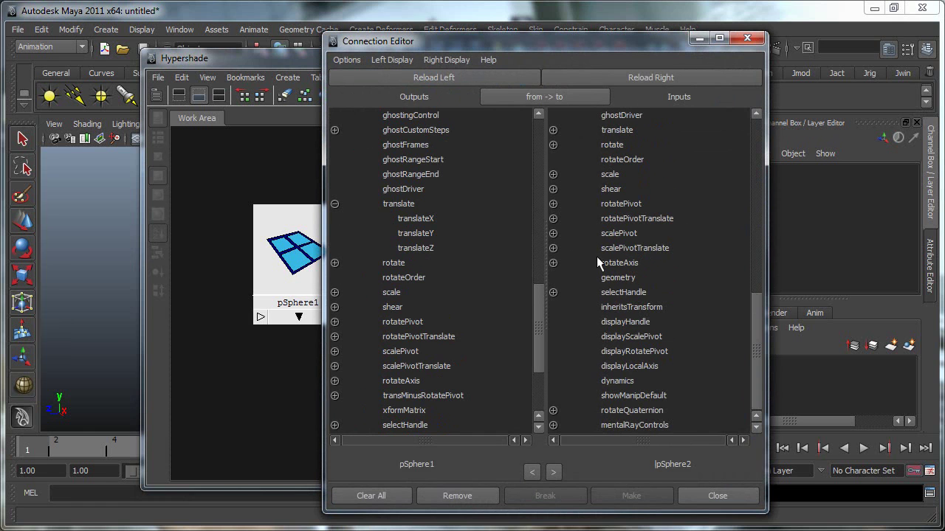
pyautogui.moveTo(754, 330); pyautogui.dragTo(759, 319)
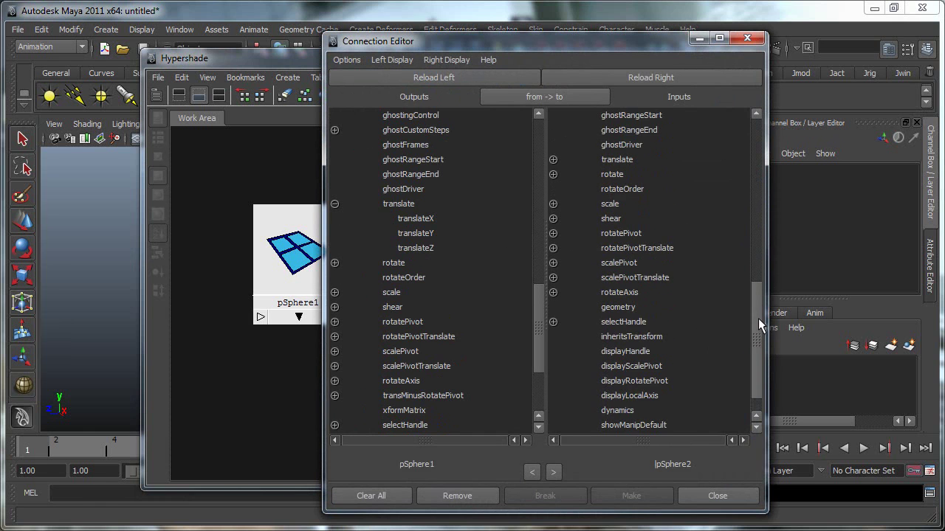
pyautogui.click(553, 159)
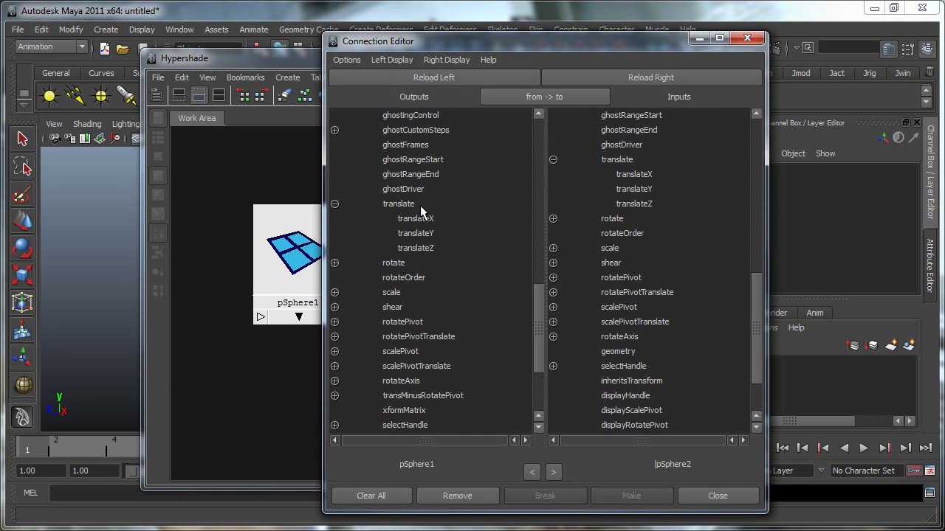
# Connect pSphere1's translateX to pSphere2's translateY and move the Connection Editor out of the way
pyautogui.click(409, 221)
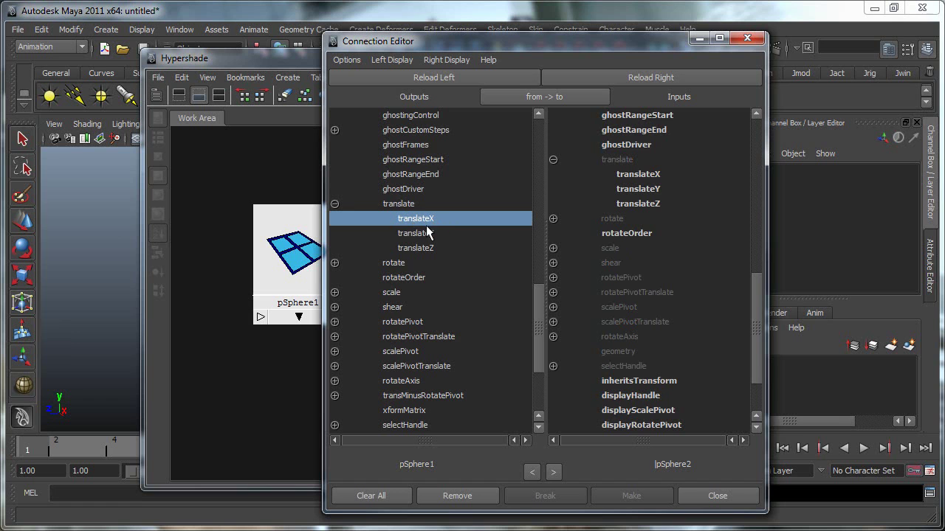
pyautogui.click(622, 189)
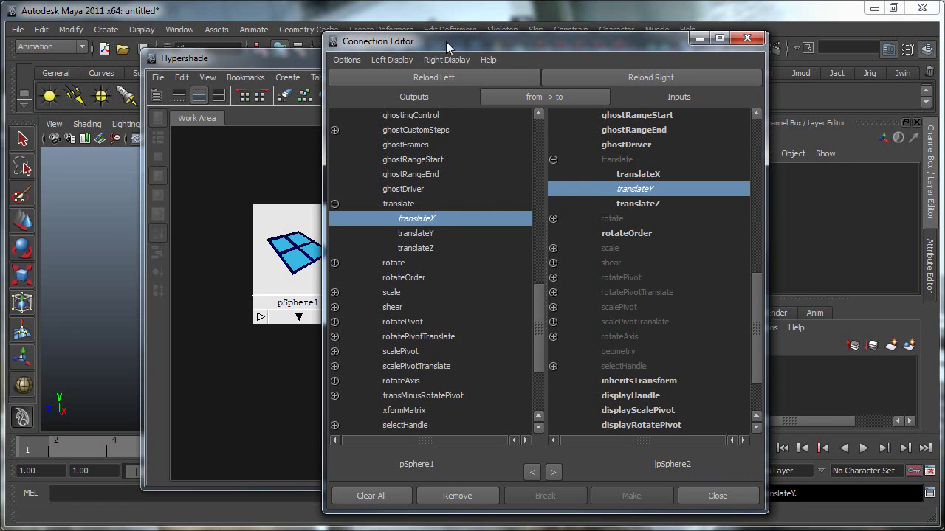
pyautogui.moveTo(417, 41); pyautogui.dragTo(932, 45)
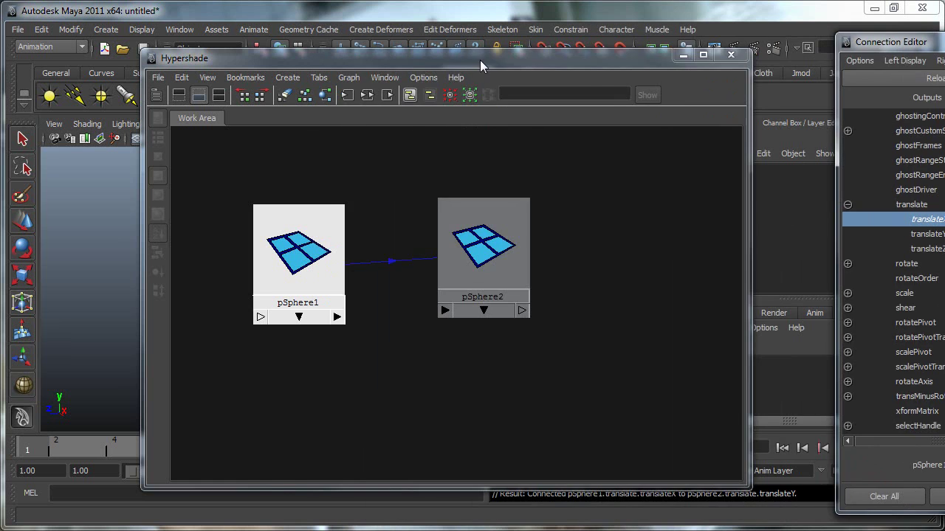
# Uncover the viewport and move pSphere1 to about X -3.655, Y 6.839, Z 6.571 to test the connection
pyautogui.moveTo(480, 60); pyautogui.dragTo(819, 80)
pyautogui.click(272, 264)
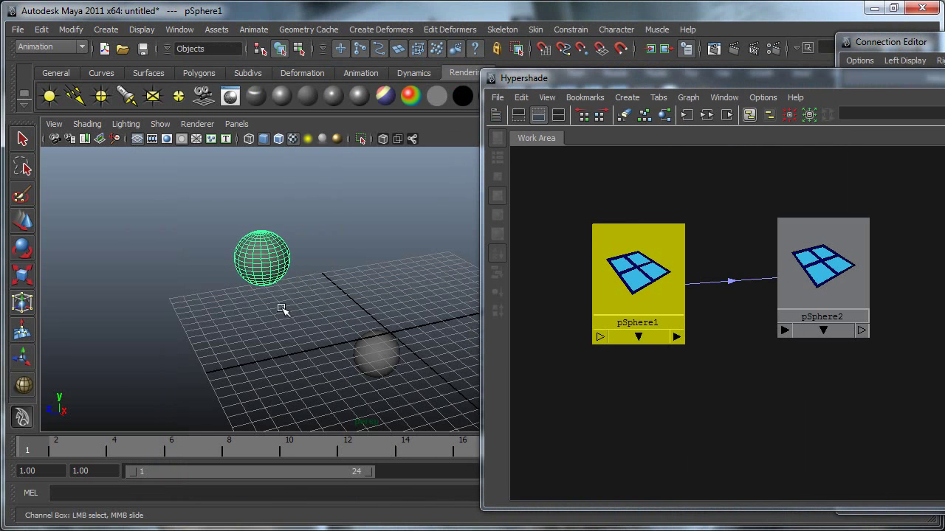
pyautogui.press('w')
pyautogui.keyDown('alt'); pyautogui.moveTo(267, 279); pyautogui.dragTo(215, 245); pyautogui.keyUp('alt')
pyautogui.moveTo(268, 194); pyautogui.dragTo(276, 162)
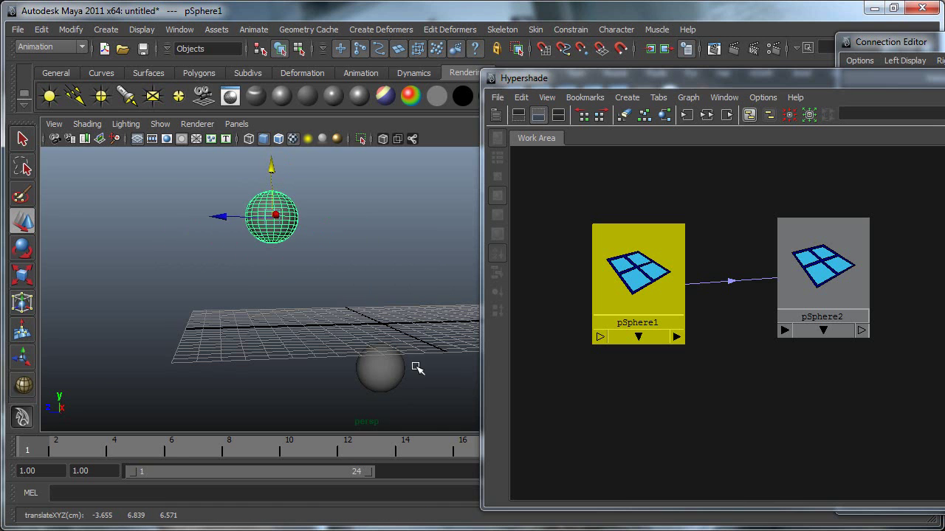
# Return to Hypershade and delete the translateX to translateY connection between the two spheres
pyautogui.click(385, 364)
pyautogui.moveTo(700, 82); pyautogui.dragTo(445, 61)
pyautogui.click(367, 178)
pyautogui.moveTo(337, 173); pyautogui.dragTo(756, 376)
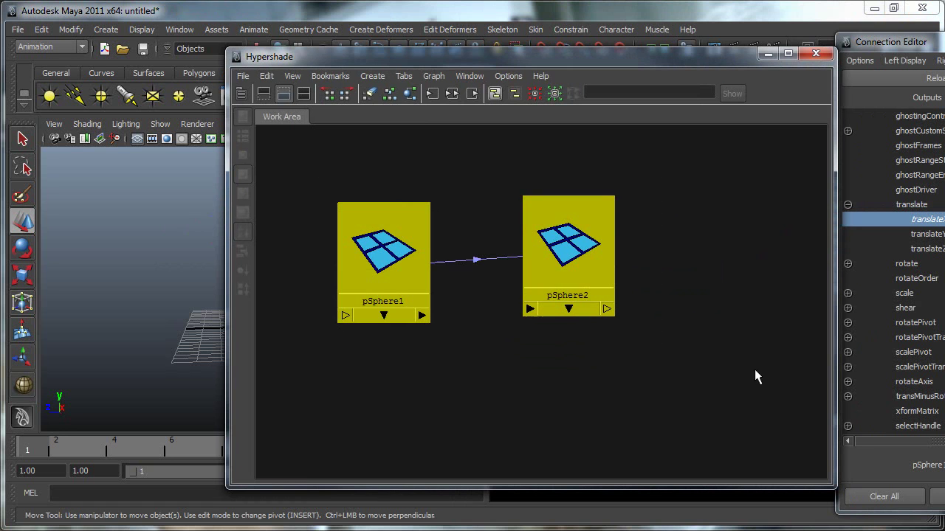
pyautogui.click(480, 259)
pyautogui.press('Delete')
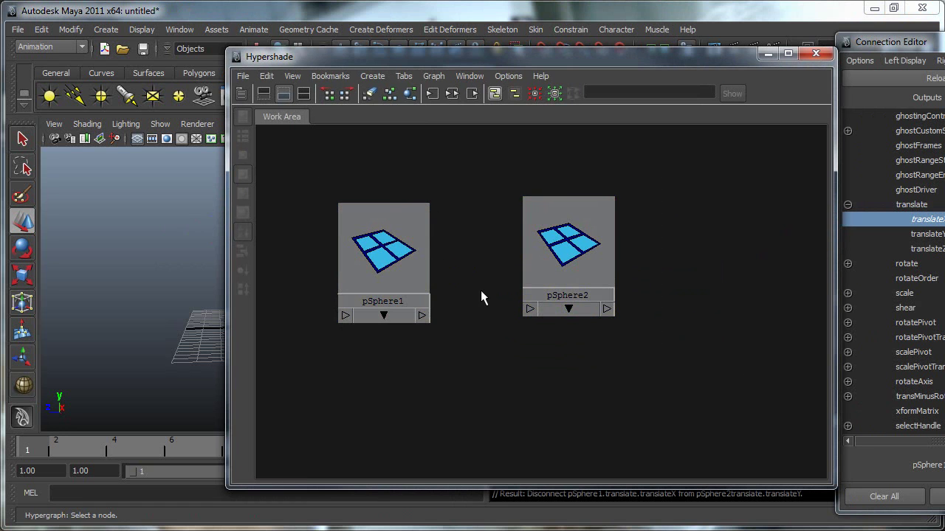
# Create a Multiply Divide utility node from Hypershade's create bar, and hide the bar again
pyautogui.keyDown('alt'); pyautogui.moveTo(448, 217); pyautogui.dragTo(582, 226, button='middle'); pyautogui.keyUp('alt')
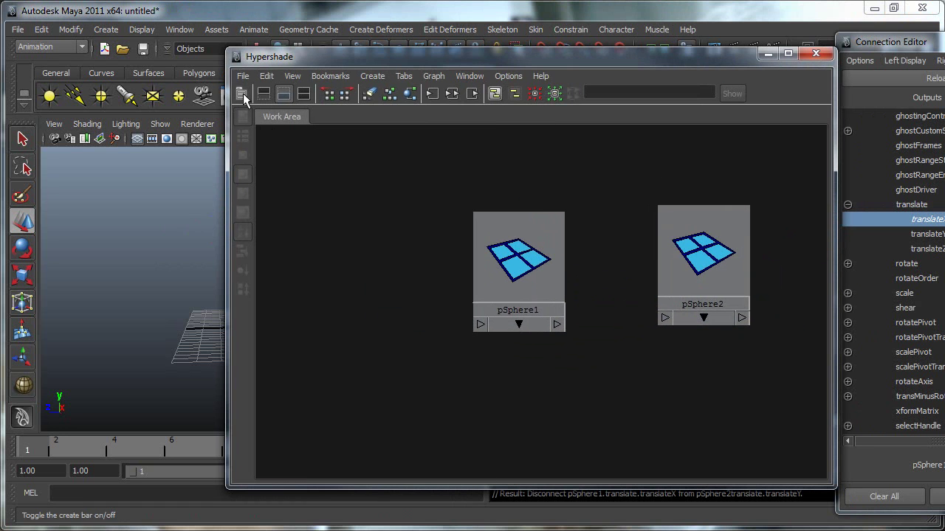
pyautogui.click(243, 95)
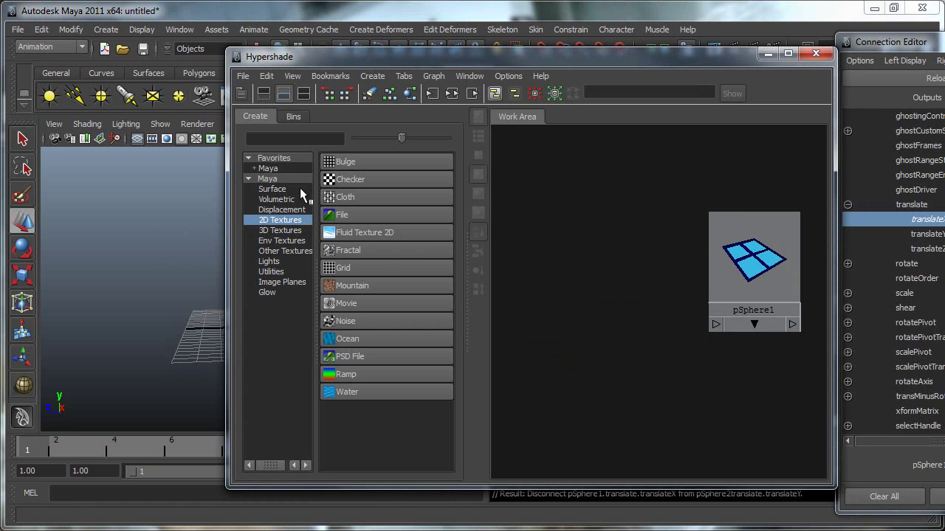
pyautogui.click(742, 286)
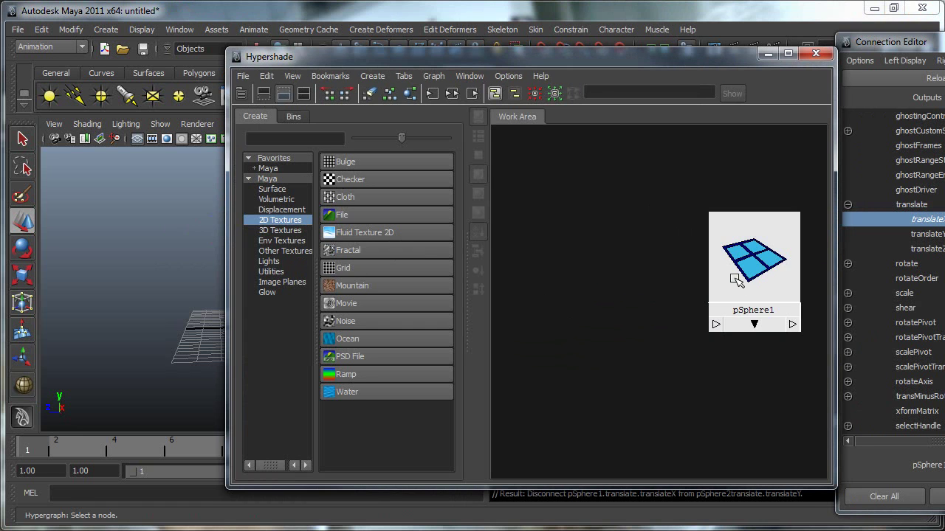
pyautogui.moveTo(734, 279); pyautogui.dragTo(566, 270)
pyautogui.click(643, 370)
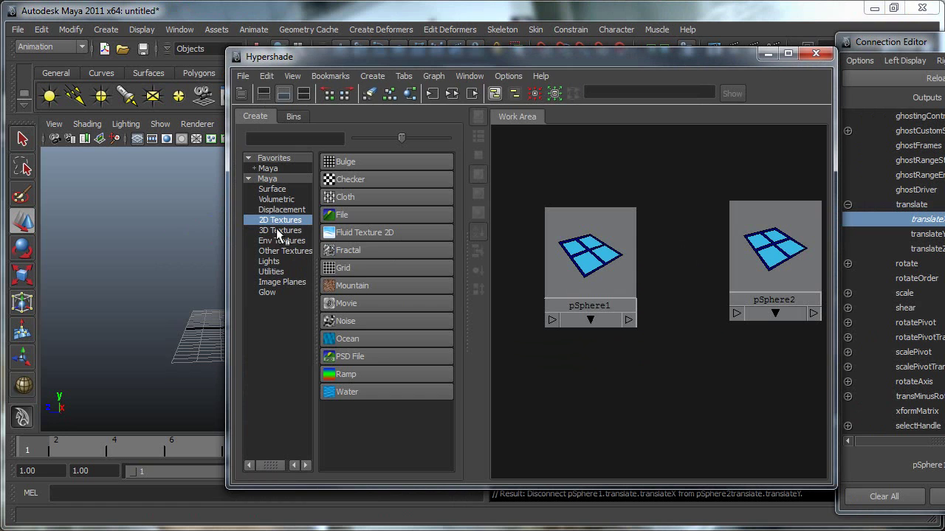
pyautogui.click(276, 272)
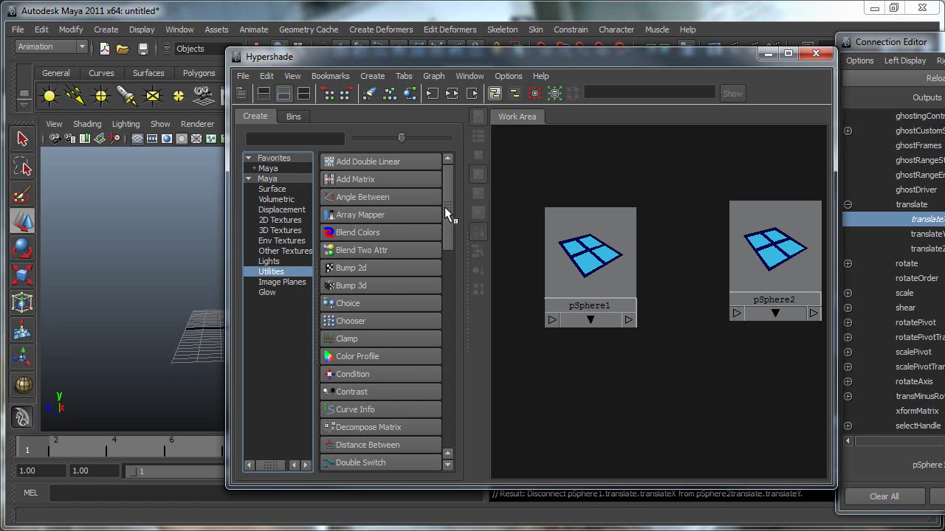
pyautogui.moveTo(448, 203); pyautogui.dragTo(453, 289)
pyautogui.click(344, 360)
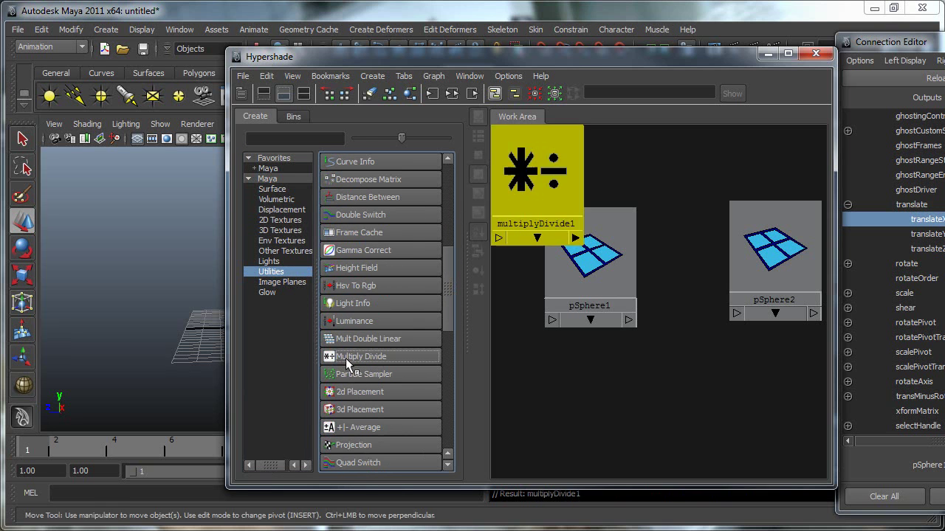
pyautogui.click(242, 93)
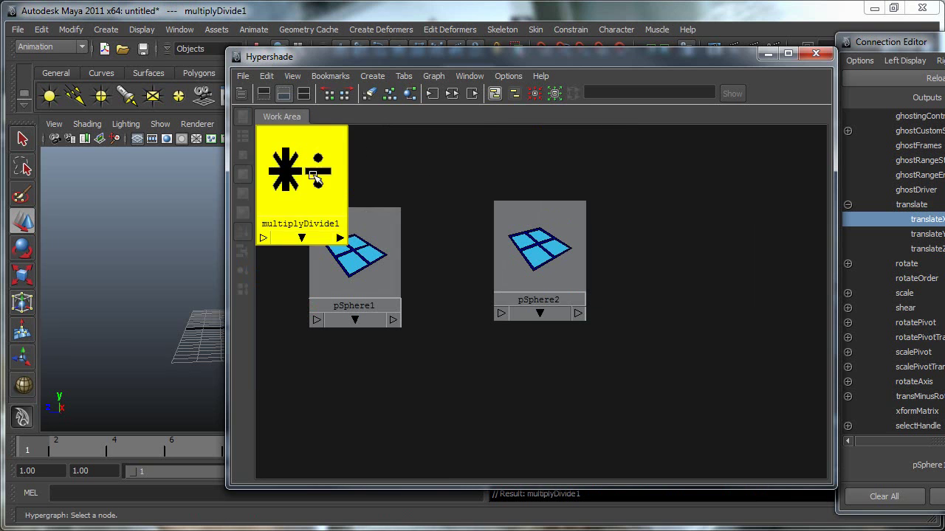
# Spread the Hypershade nodes apart so the multiplyDivide1 node sits between pSphere1 and pSphere2
pyautogui.moveTo(316, 179); pyautogui.dragTo(462, 179)
pyautogui.moveTo(334, 241); pyautogui.dragTo(265, 190)
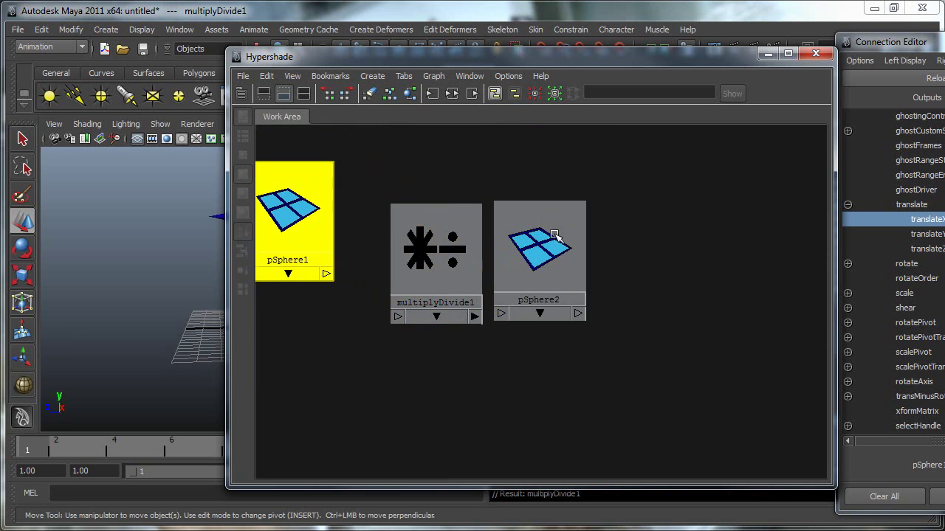
pyautogui.moveTo(552, 231); pyautogui.dragTo(633, 201)
pyautogui.keyDown('alt'); pyautogui.moveTo(473, 205); pyautogui.dragTo(568, 237, button='middle'); pyautogui.keyUp('alt')
pyautogui.moveTo(538, 267); pyautogui.dragTo(550, 274)
pyautogui.moveTo(561, 55); pyautogui.dragTo(393, 36)
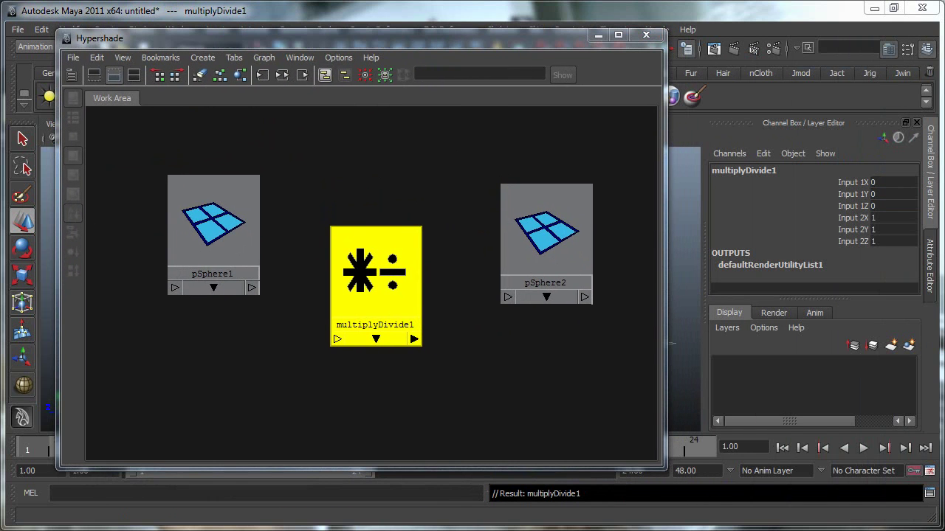
# Inspect the multiplyDivide1 node's Operation choices and its Input 1 and Input 2 attributes
pyautogui.click(378, 236)
pyautogui.moveTo(533, 40); pyautogui.dragTo(465, 39)
pyautogui.click(725, 336)
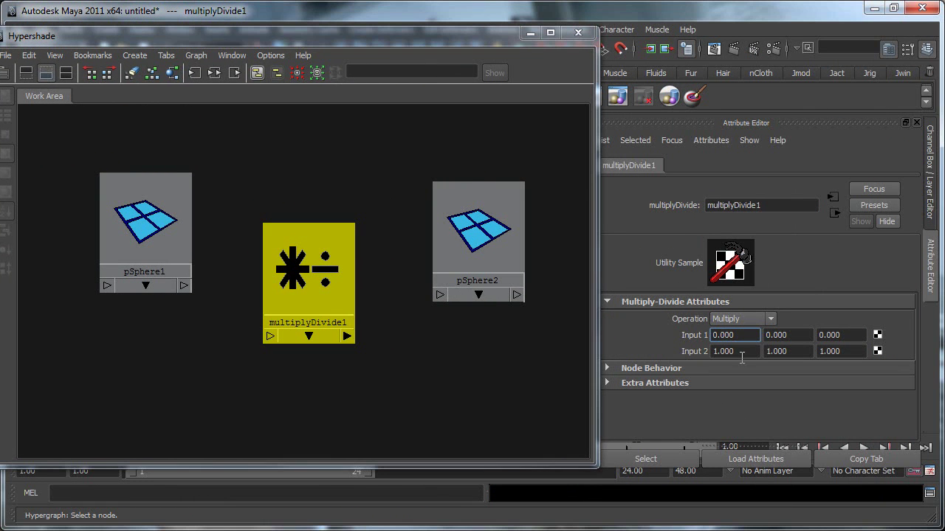
pyautogui.click(737, 321)
pyautogui.click(740, 320)
# Connect pSphere1's translate output to input1 of multiplyDivide1, and move the pSphere1 node closer to it
pyautogui.moveTo(158, 226); pyautogui.dragTo(161, 230, button='middle')
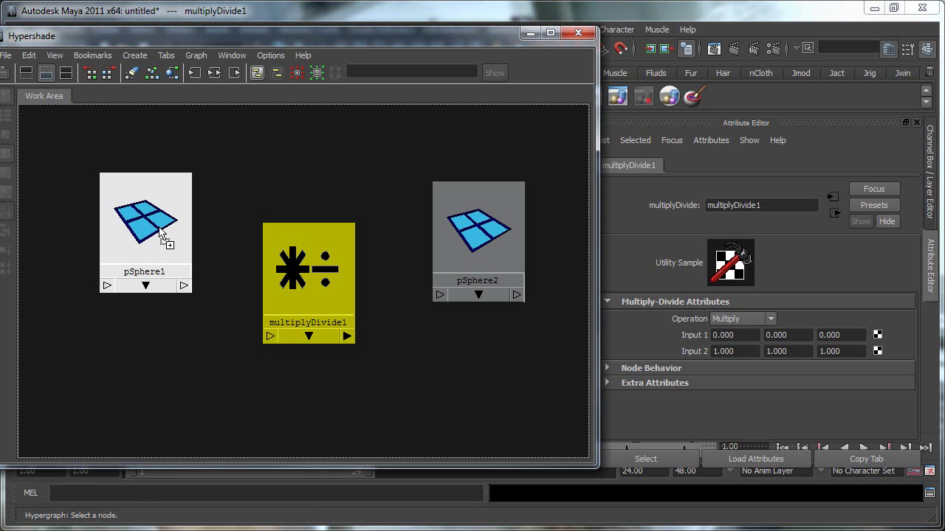
pyautogui.moveTo(329, 276); pyautogui.dragTo(342, 304, button='middle')
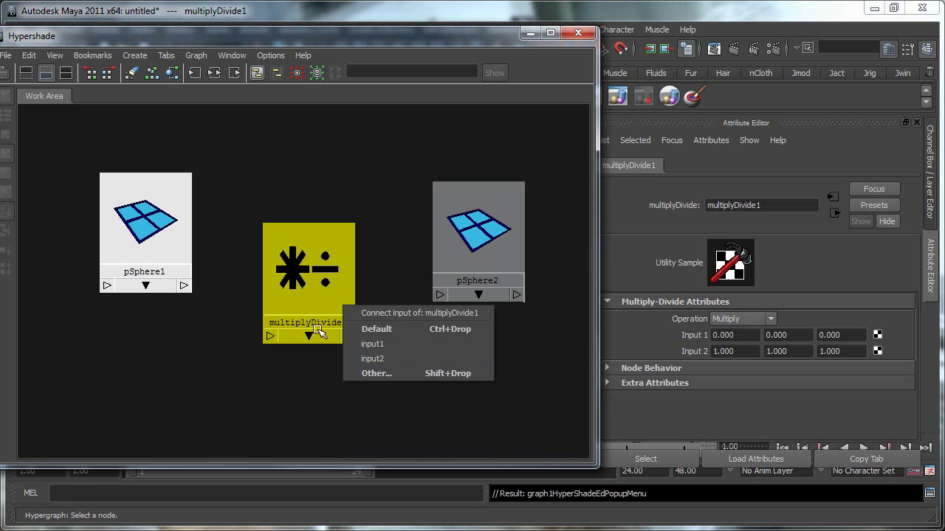
pyautogui.click(185, 287)
pyautogui.moveTo(221, 413)
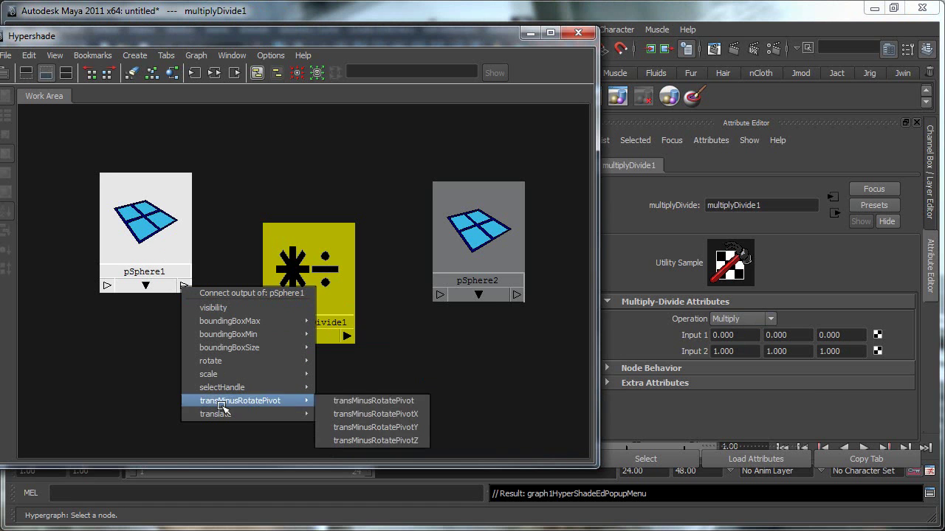
pyautogui.click(354, 415)
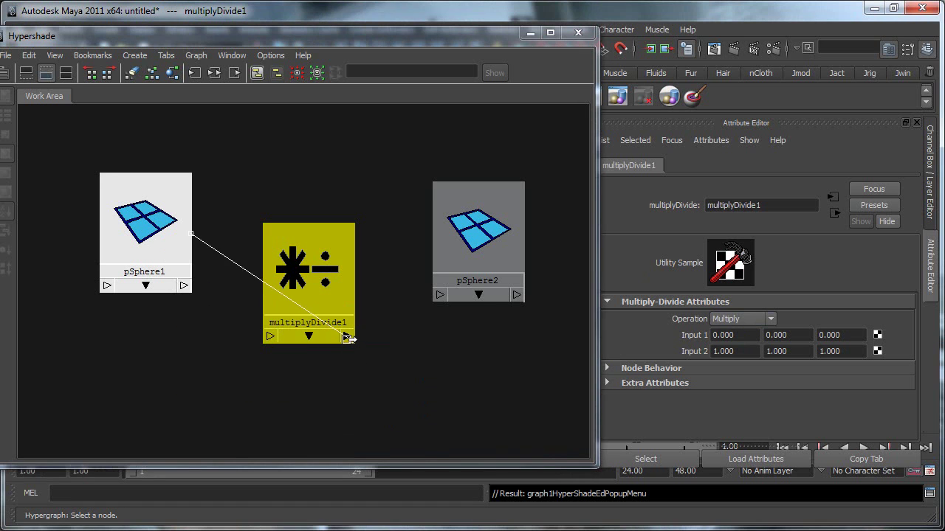
pyautogui.click(271, 336)
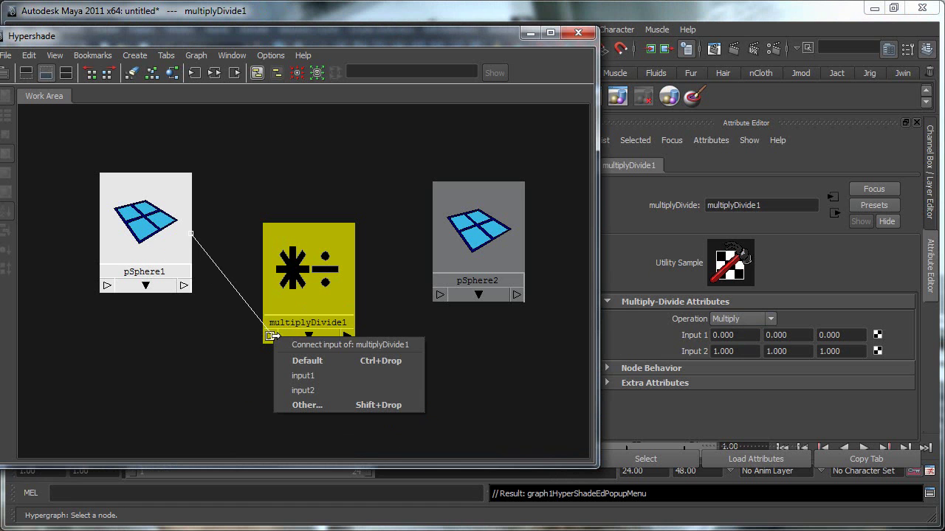
pyautogui.click(310, 378)
pyautogui.click(237, 367)
pyautogui.moveTo(149, 231); pyautogui.dragTo(180, 271)
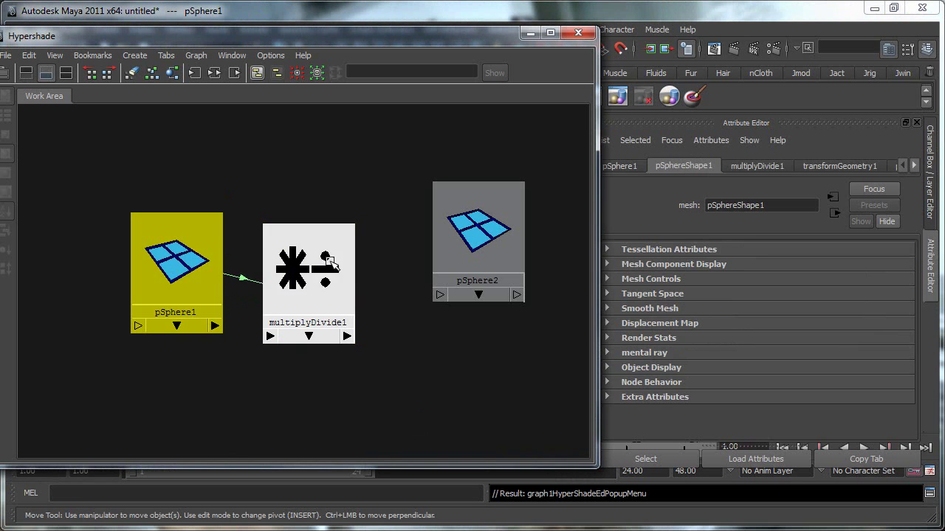
# Set all three Input 2 values of the multiplyDivide1 node to 2
pyautogui.click(329, 259)
pyautogui.click(744, 336)
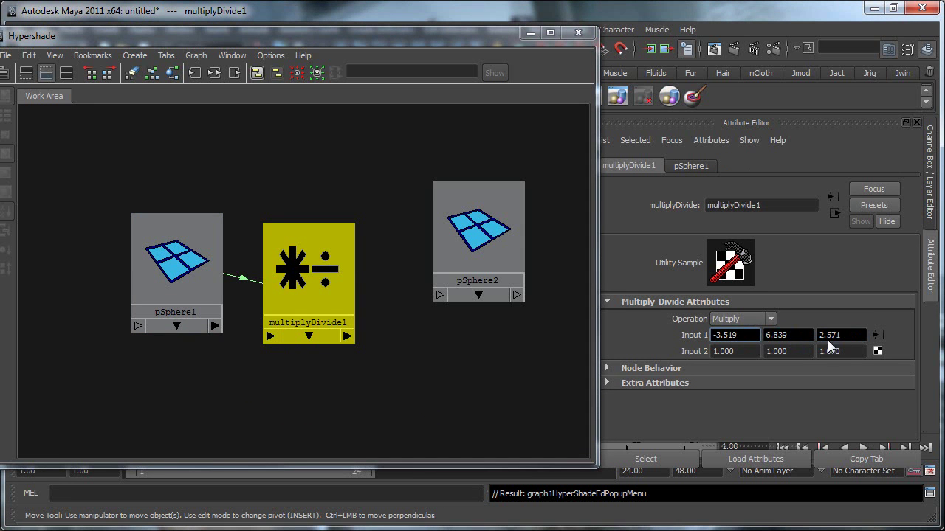
pyautogui.click(723, 352)
pyautogui.write('2')
pyautogui.press('Tab')
pyautogui.write('2')
pyautogui.press('Tab')
pyautogui.write('2')
pyautogui.press('Return')
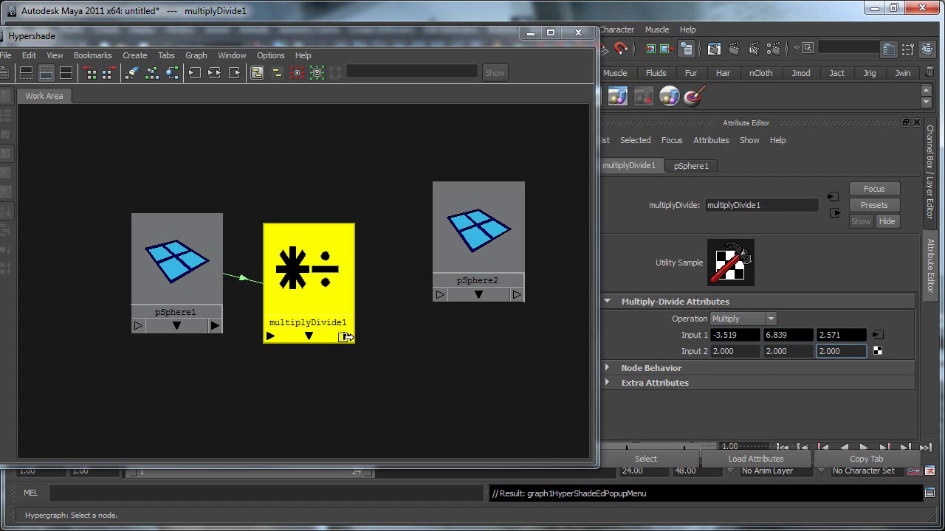
# Connect the output of multiplyDivide1 to pSphere2's translate input
pyautogui.click(345, 337)
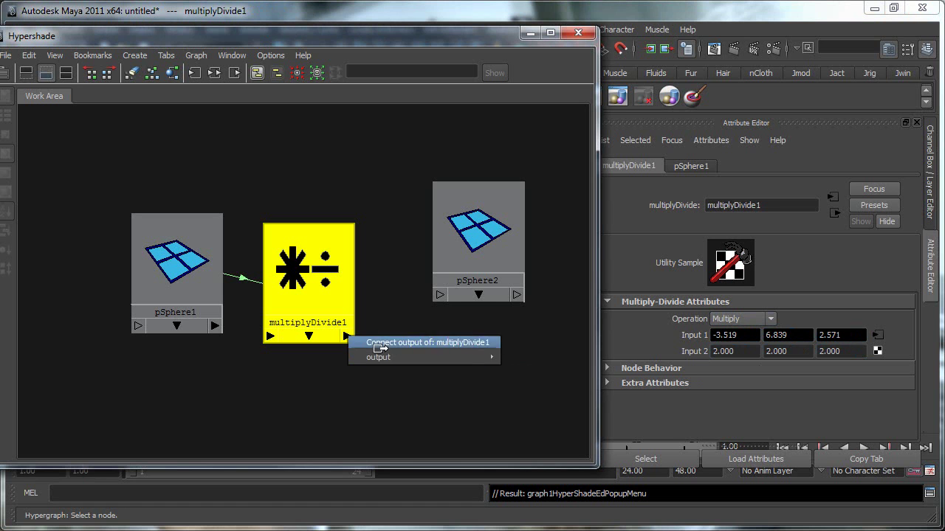
pyautogui.moveTo(378, 357)
pyautogui.click(530, 357)
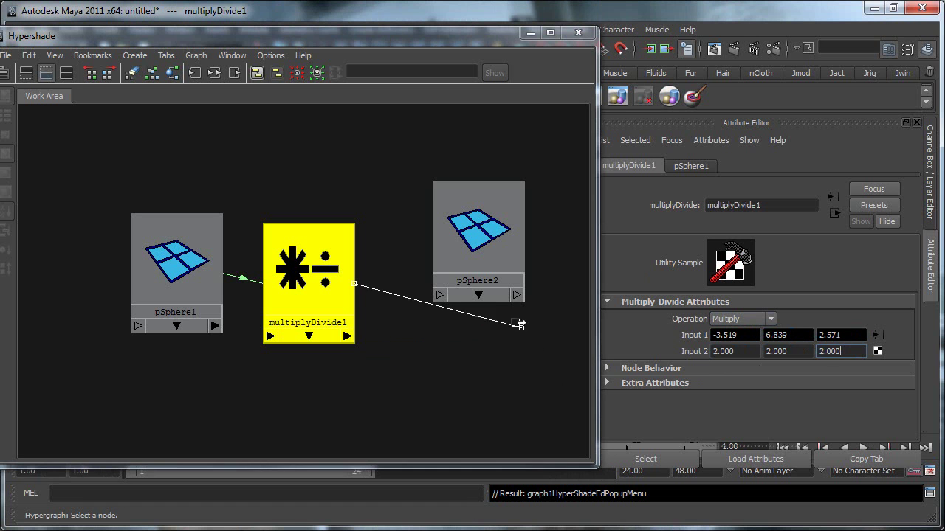
pyautogui.click(441, 296)
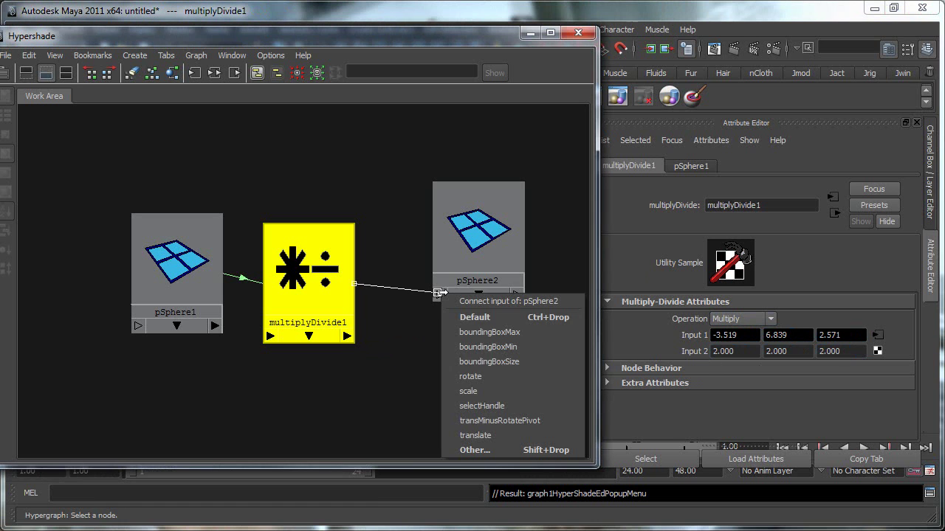
pyautogui.click(479, 436)
pyautogui.click(397, 159)
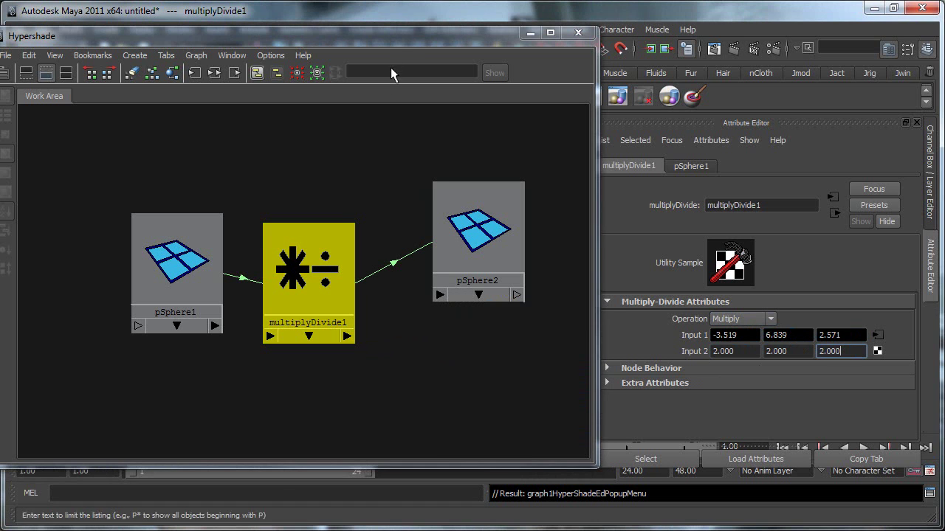
# Reposition the Hypershade window and arrange pSphere1, multiplyDivide1 and pSphere2 in a row from source to target
pyautogui.moveTo(402, 43); pyautogui.dragTo(421, 43)
pyautogui.moveTo(166, 256); pyautogui.dragTo(123, 201)
pyautogui.moveTo(328, 266); pyautogui.dragTo(298, 226)
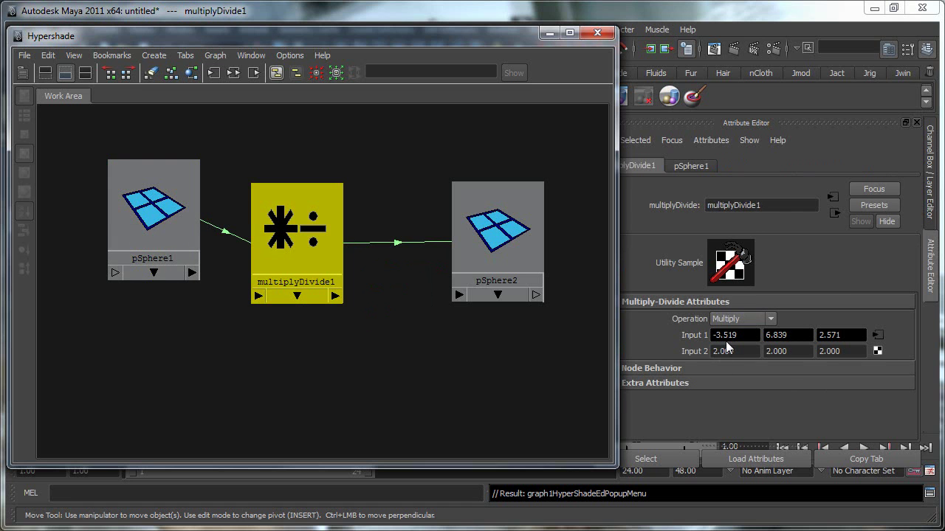
pyautogui.click(746, 351)
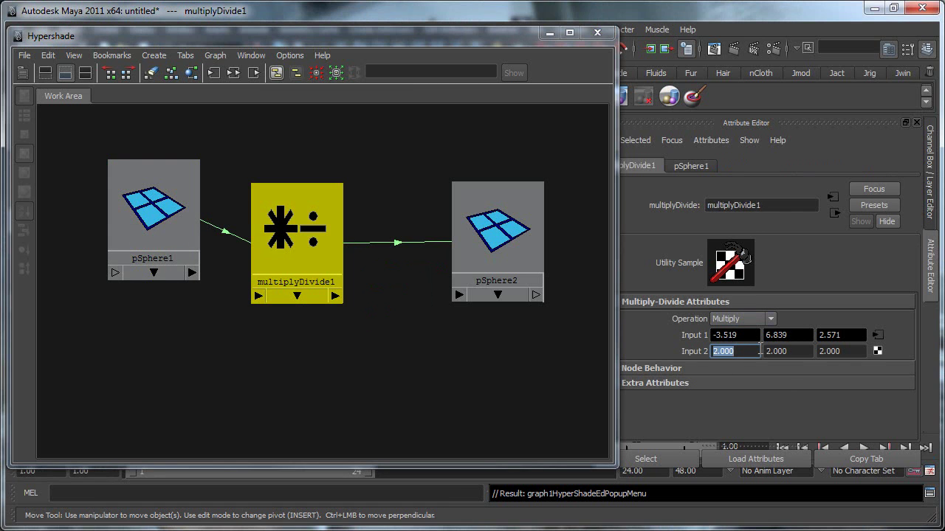
pyautogui.moveTo(498, 221); pyautogui.dragTo(478, 211)
# Move the Hypershade window off the viewport, then set pSphere1's Translate X and Translate Y to 0
pyautogui.moveTo(416, 39); pyautogui.dragTo(938, 54)
pyautogui.click(255, 238)
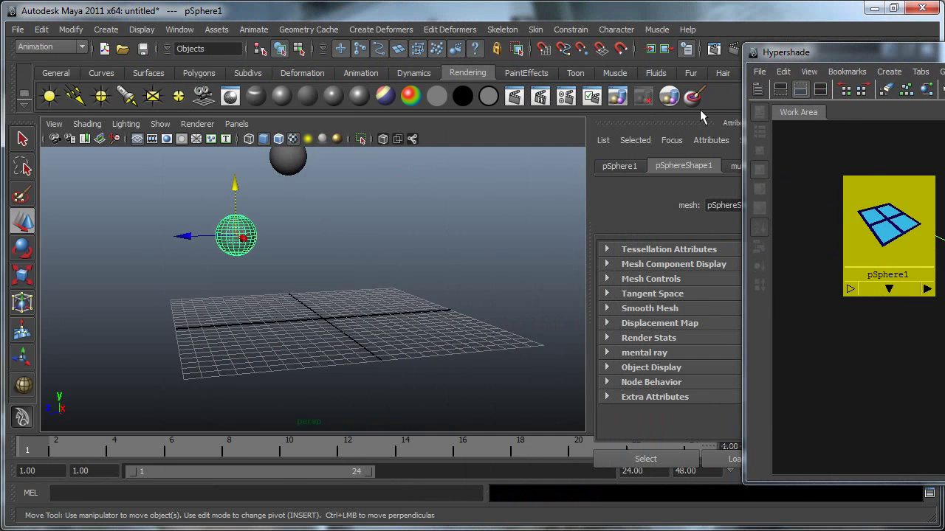
pyautogui.click(928, 148)
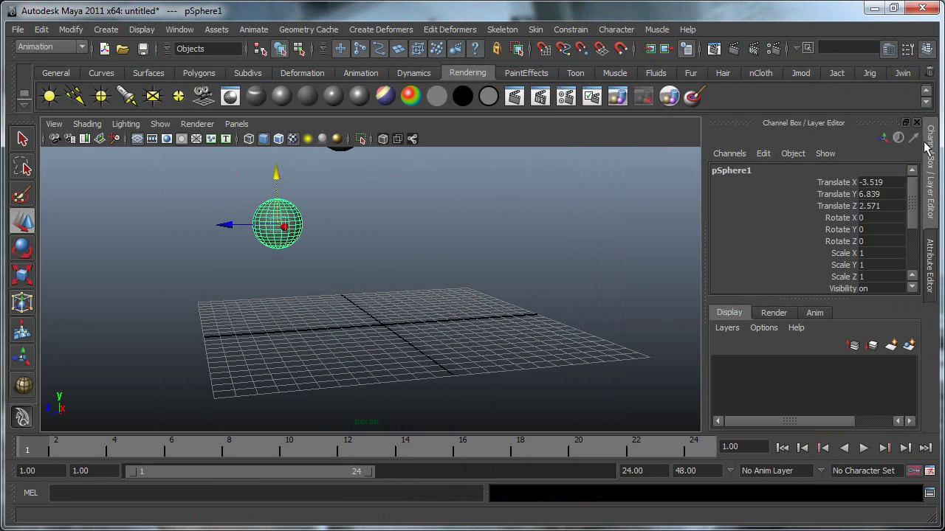
pyautogui.moveTo(879, 190)
pyautogui.mouseDown()
pyautogui.moveTo(880, 209)
pyautogui.moveTo(878, 196)
pyautogui.mouseUp()
pyautogui.write('0')
pyautogui.press('Return')
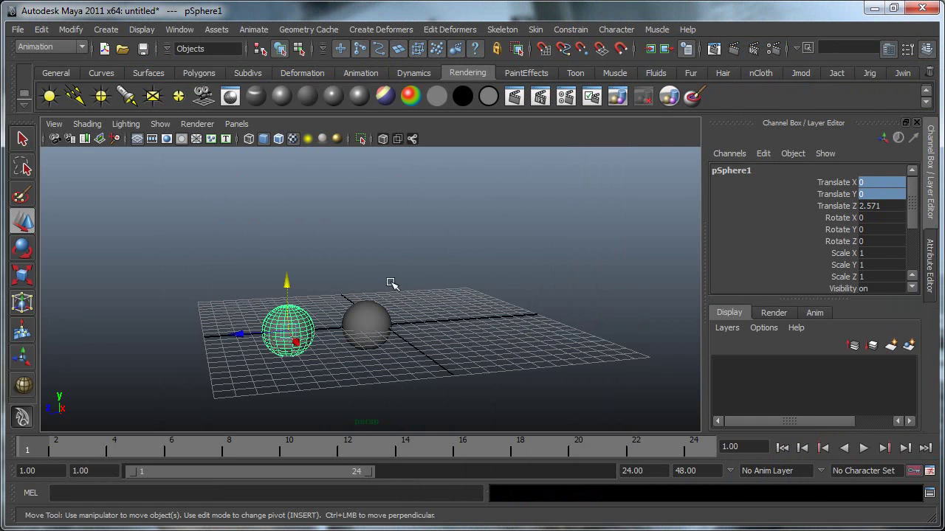
# Raise pSphere1 and set its Translate Y to 5, then check pSphere2's translate values
pyautogui.keyDown('alt'); pyautogui.moveTo(324, 294); pyautogui.dragTo(399, 221); pyautogui.keyUp('alt')
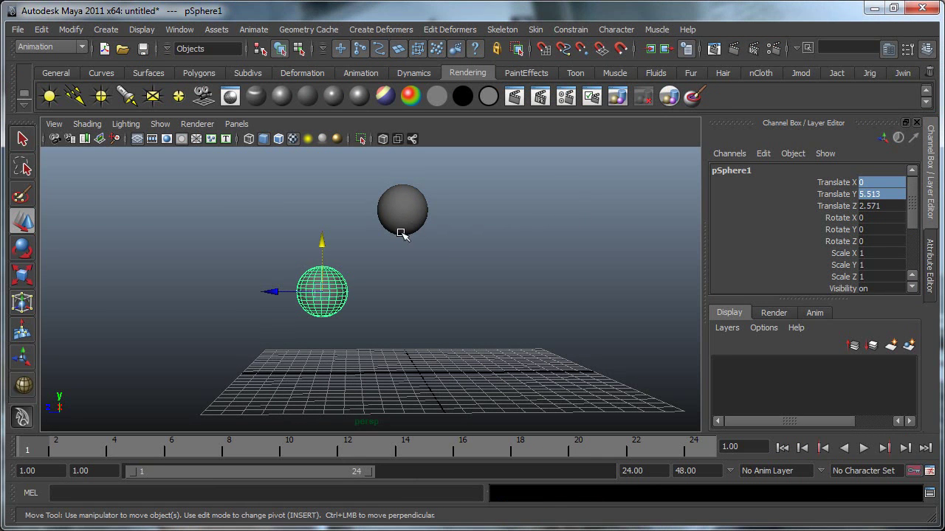
pyautogui.click(373, 314)
pyautogui.click(338, 291)
pyautogui.click(871, 195)
pyautogui.write('5')
pyautogui.press('Return')
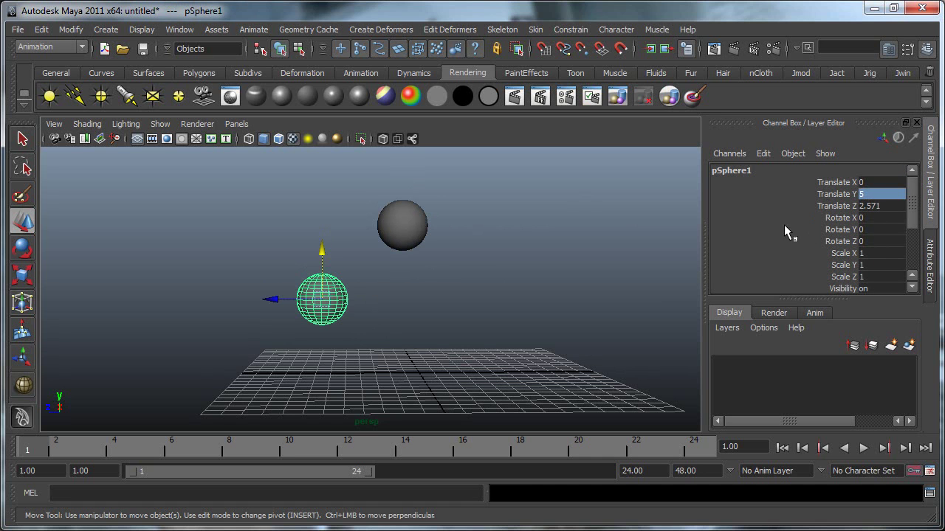
pyautogui.click(397, 224)
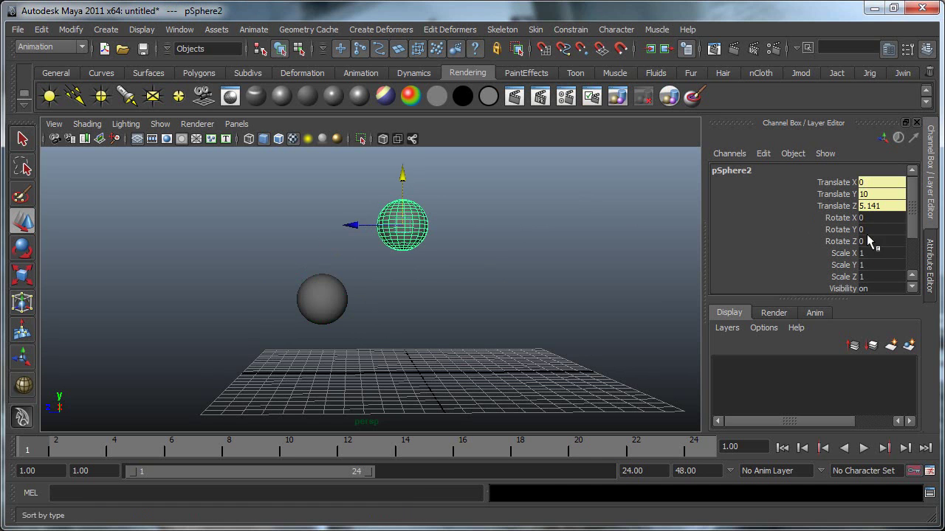
# Set pSphere1's Translate Z to 4 and check pSphere2's translate values again
pyautogui.click(303, 288)
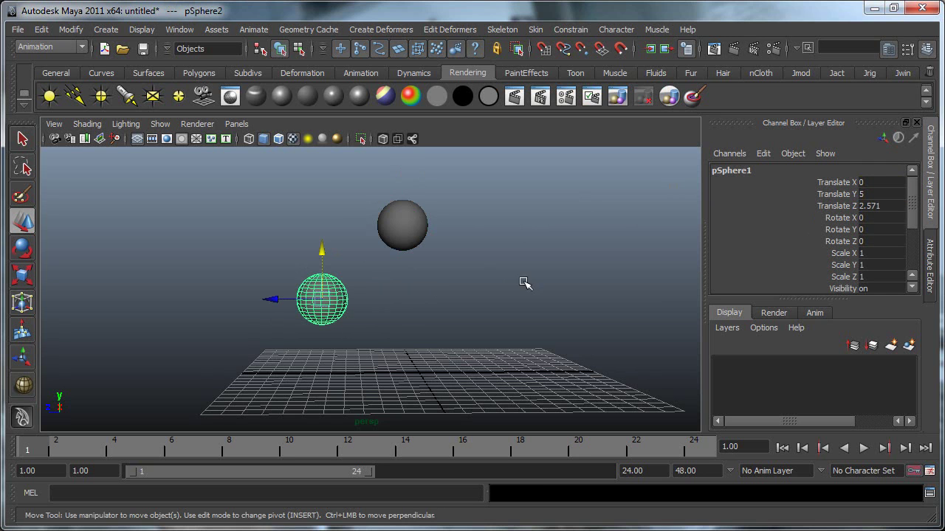
pyautogui.click(867, 207)
pyautogui.write('4')
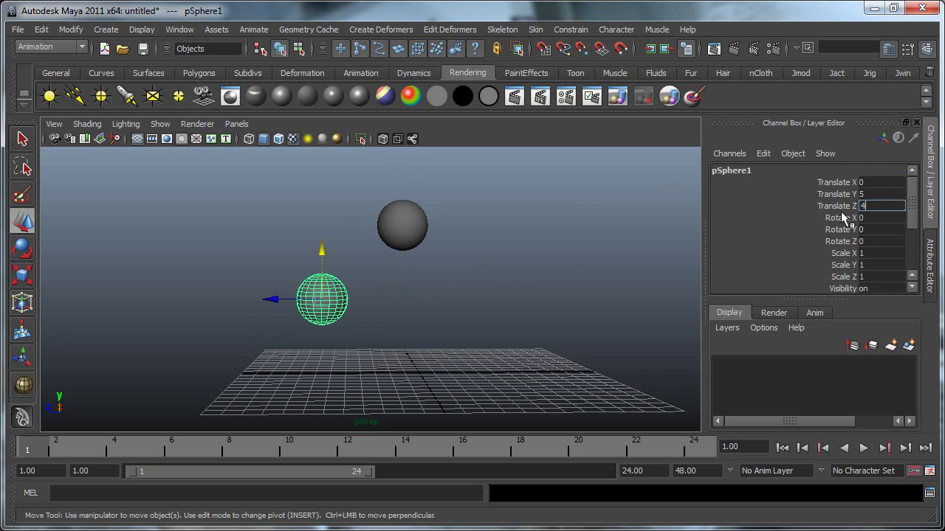
pyautogui.press('Return')
pyautogui.click(341, 224)
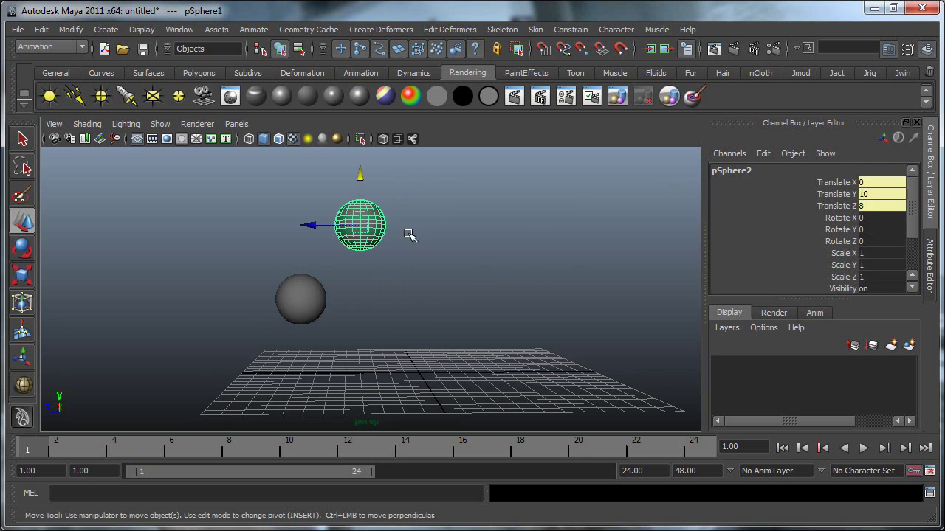
# Compare pSphere1's Translate Y and Translate Z values with those of pSphere2
pyautogui.click(316, 303)
pyautogui.click(865, 195)
pyautogui.click(861, 206)
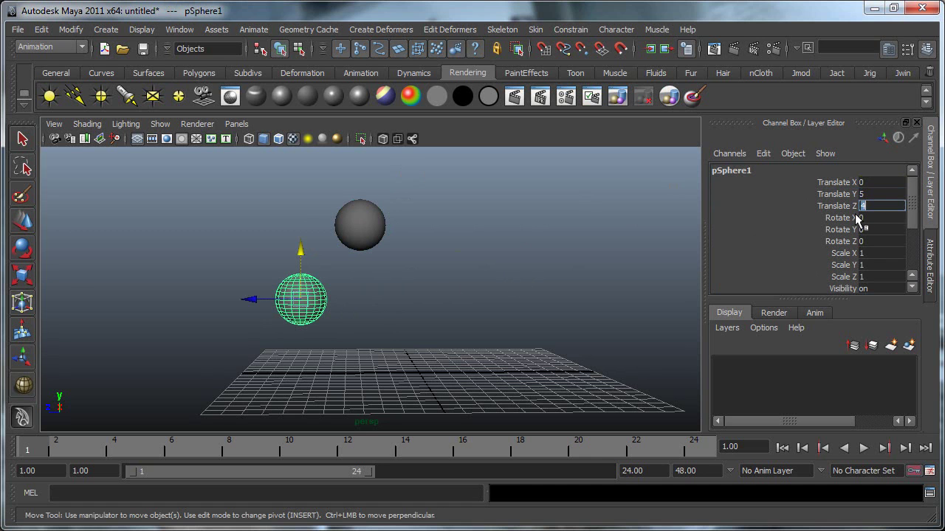
pyautogui.press('Return')
pyautogui.click(335, 222)
# Move pSphere1 freely to about X -8.02, Y 4.855, Z 4.956 to test how pSphere2 follows
pyautogui.keyDown('alt'); pyautogui.moveTo(201, 275); pyautogui.dragTo(497, 335); pyautogui.keyUp('alt')
pyautogui.click(295, 305)
pyautogui.keyDown('alt'); pyautogui.moveTo(404, 325); pyautogui.dragTo(332, 327); pyautogui.keyUp('alt')
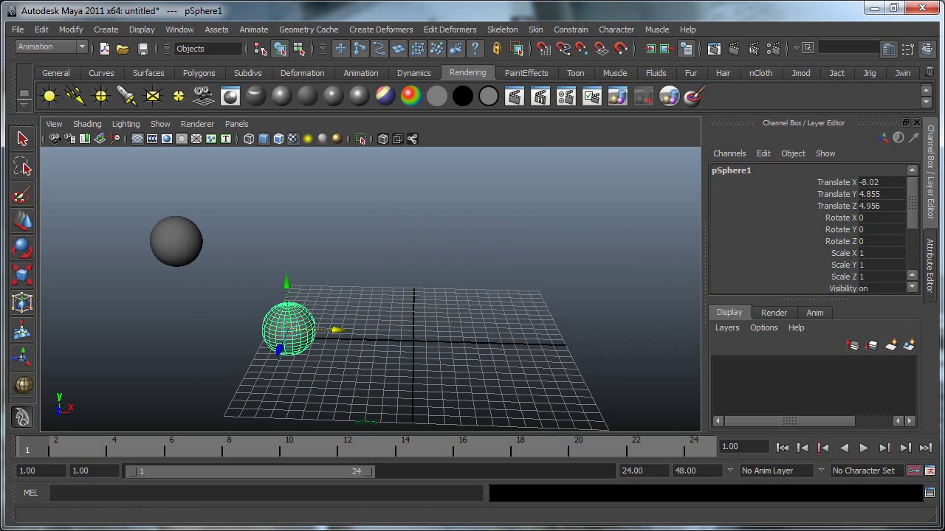